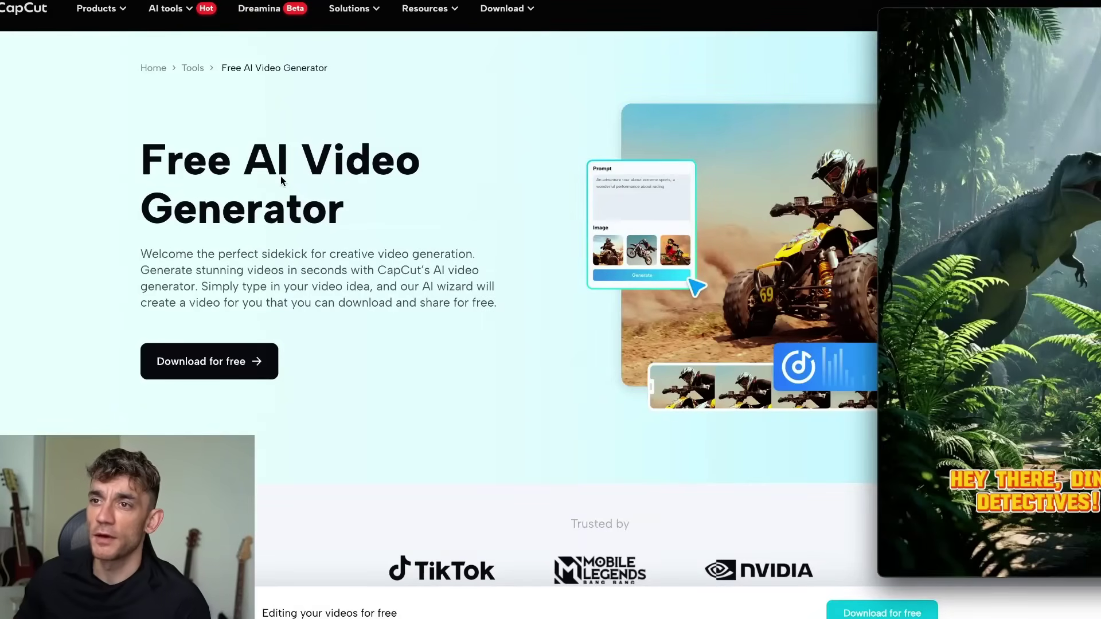
# - Look through the Free AI Video Generator page from its heading to the benefits section
pyautogui.scroll(-1, 355, 287)
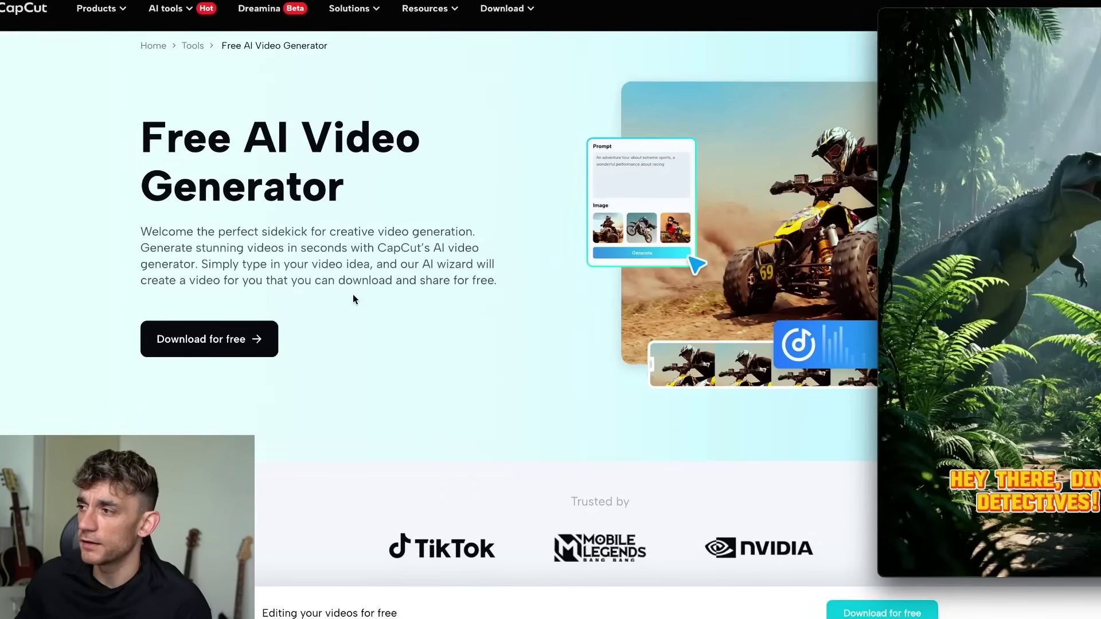
pyautogui.scroll(1, 354, 288)
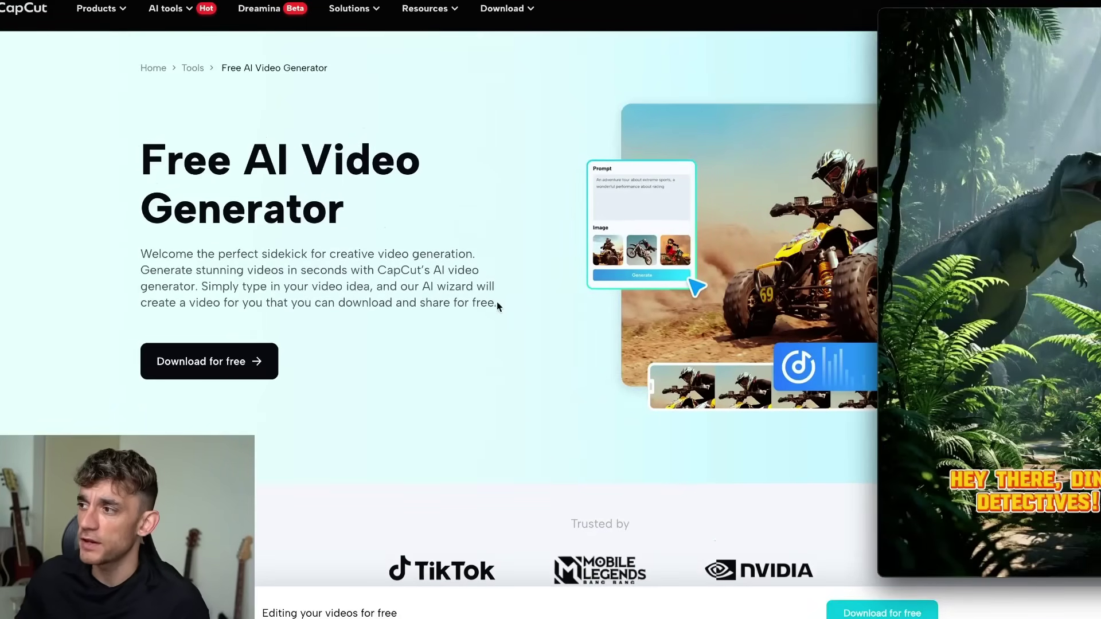
pyautogui.scroll(-15, 497, 305)
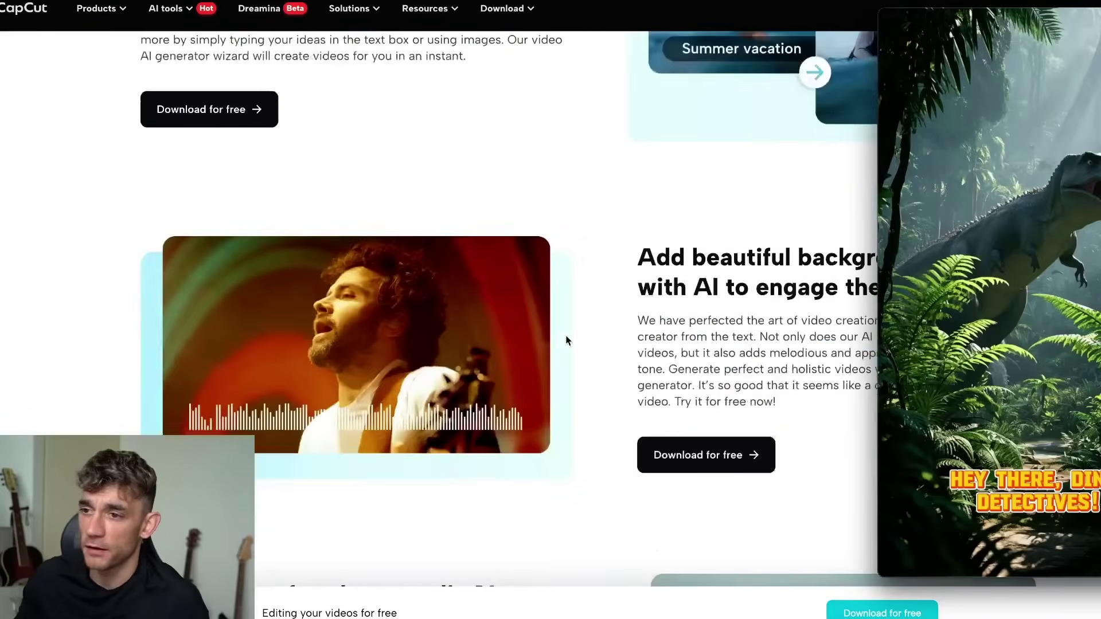
pyautogui.scroll(-4, 567, 341)
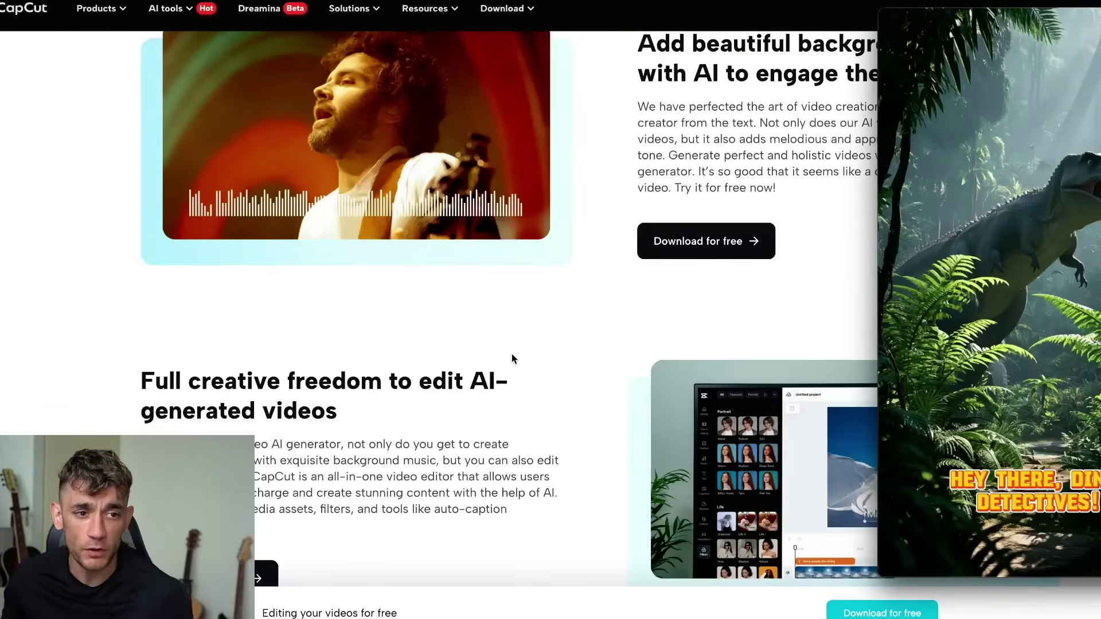
pyautogui.scroll(-12, 542, 333)
# - Play the dino.mp4 sample video in the middle of the screen, pause it and return to the web page
pyautogui.moveTo(1044, 58)
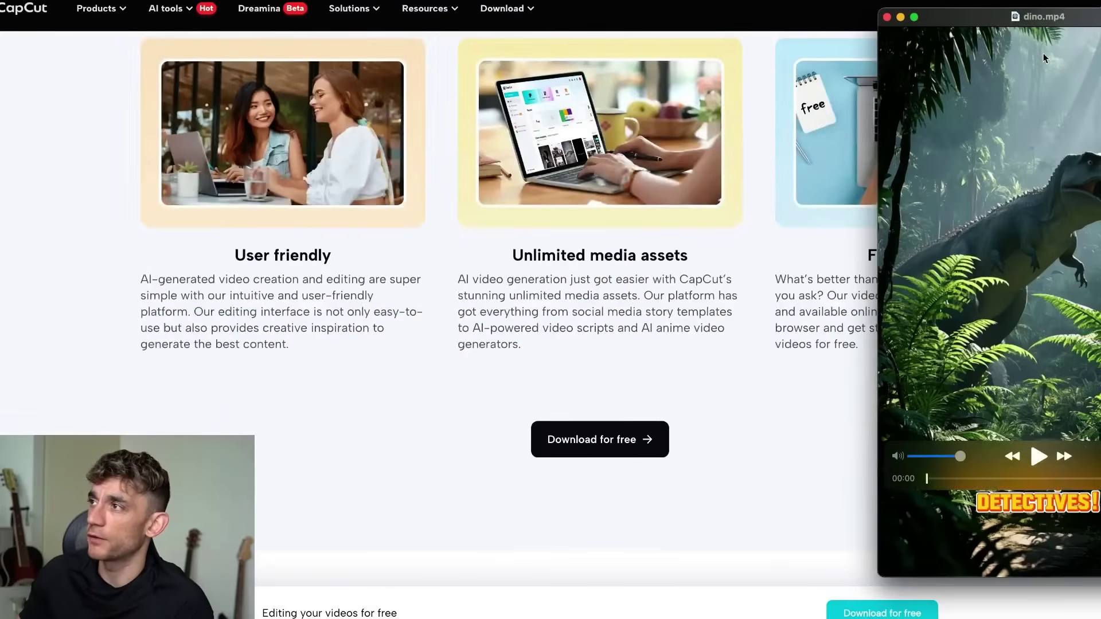
pyautogui.doubleClick(1065, 21)
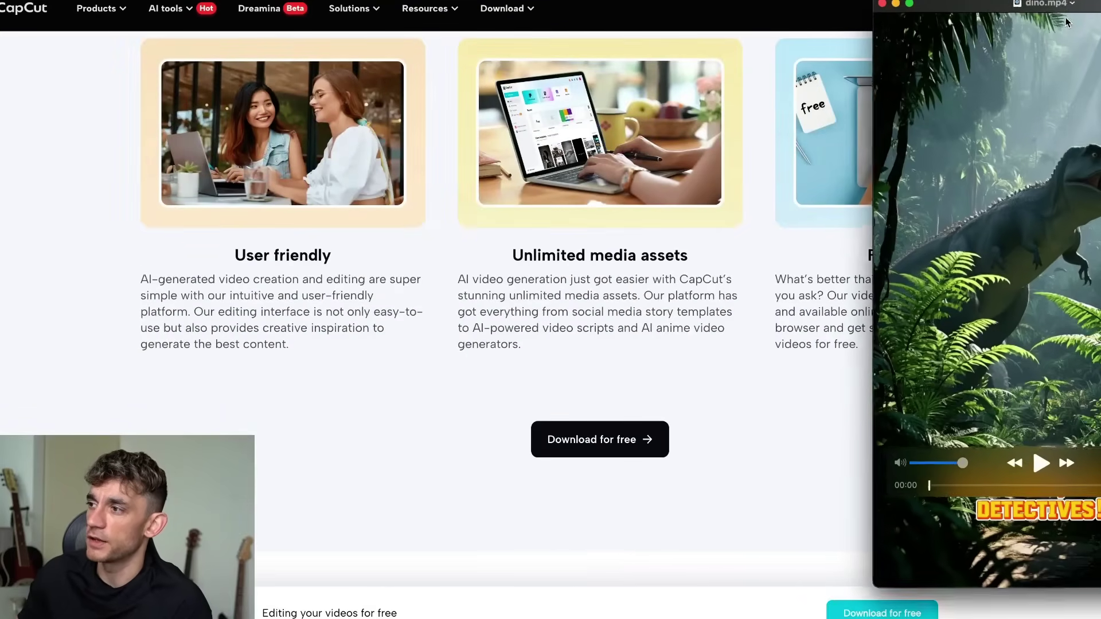
pyautogui.press('space')
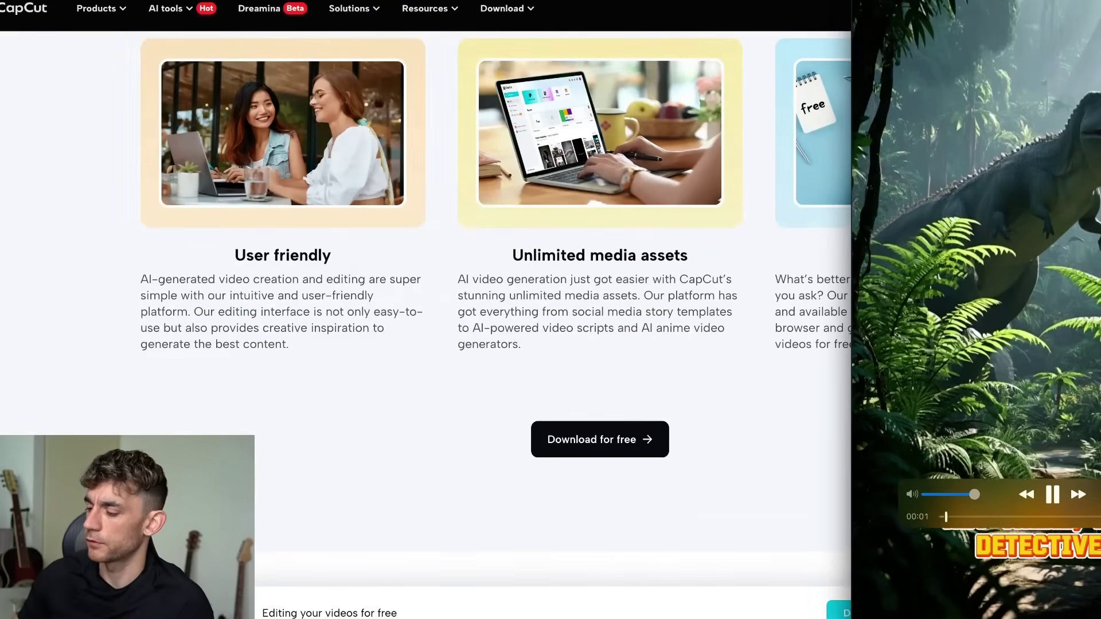
pyautogui.moveTo(1100, 180); pyautogui.dragTo(676, 185)
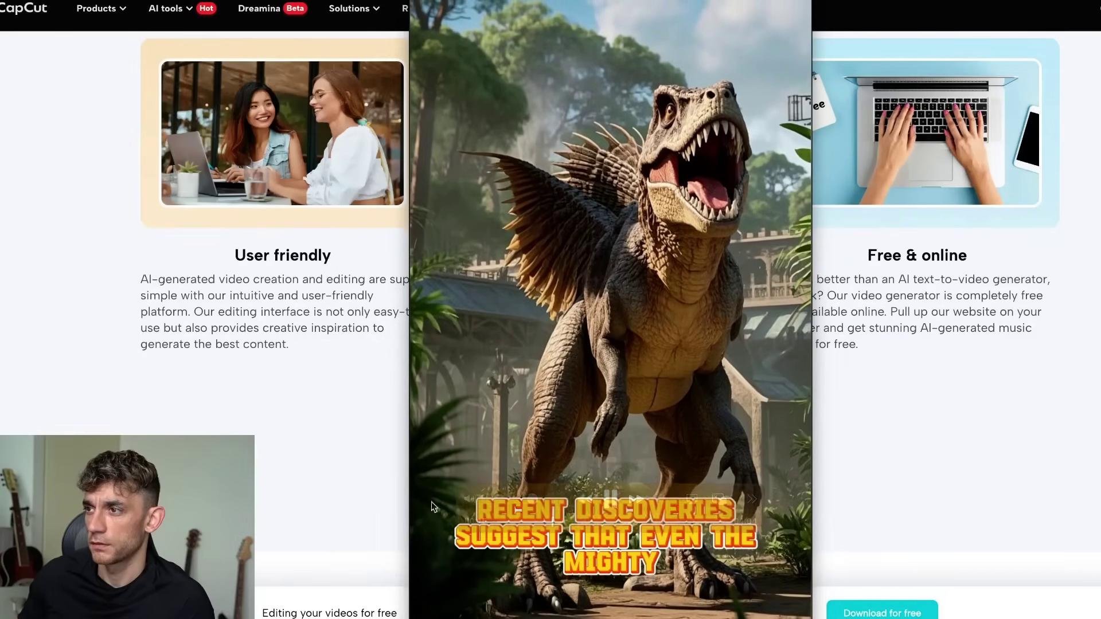
pyautogui.click(610, 499)
pyautogui.click(875, 355)
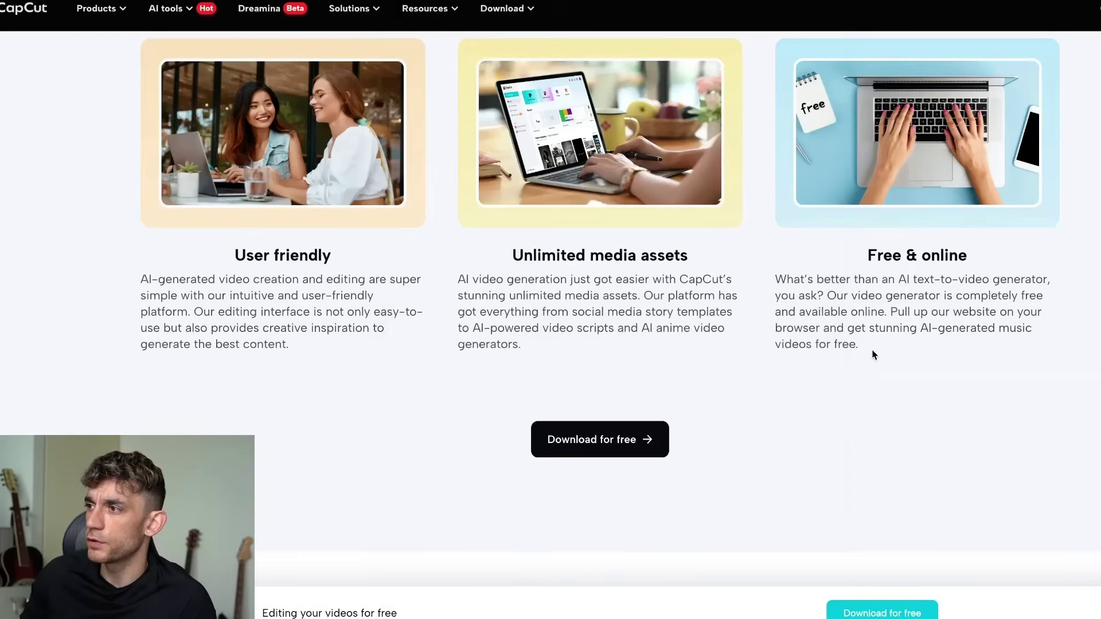
pyautogui.scroll(-12, 780, 362)
pyautogui.scroll(20, 720, 187)
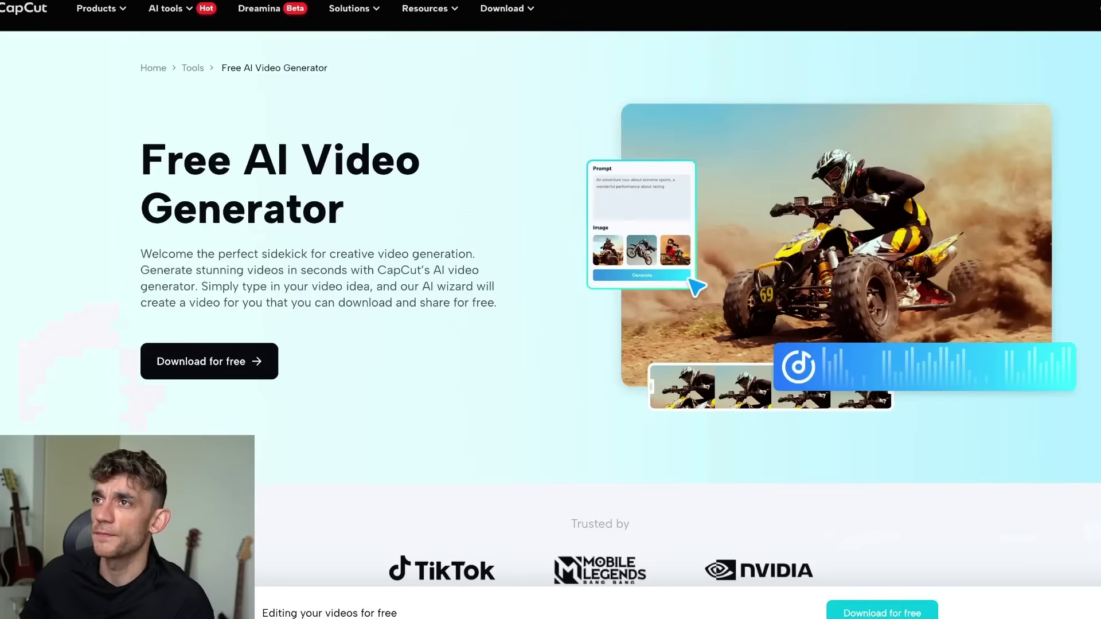
pyautogui.scroll(-15, 715, 252)
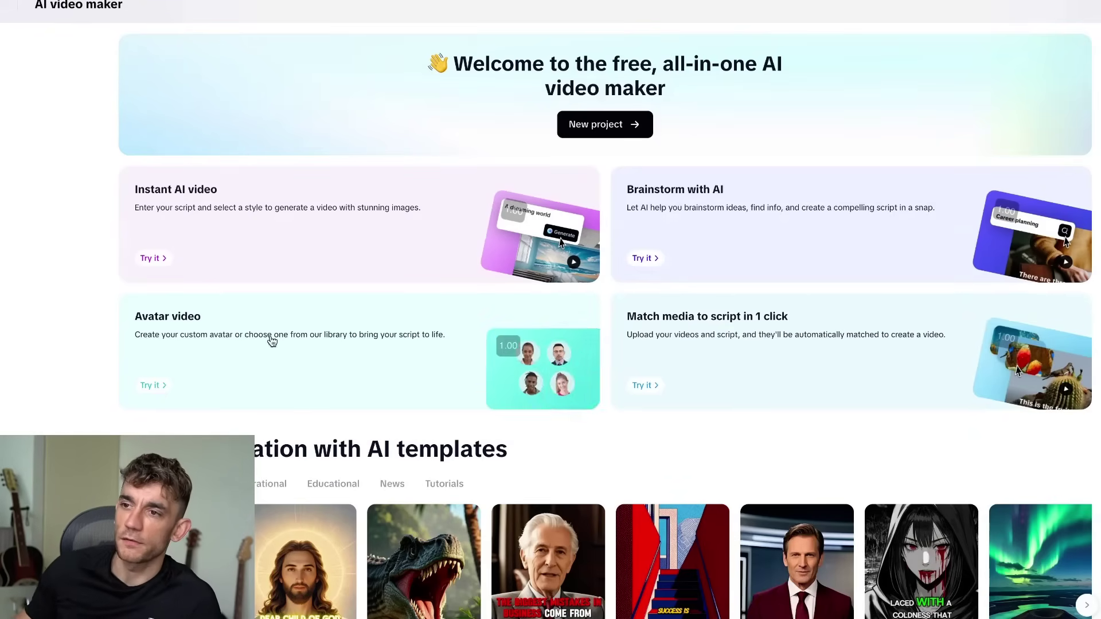
# - Open the Incredible Animal Facts template from the trending AI templates
pyautogui.scroll(-3, 287, 339)
pyautogui.scroll(-2, 94, 221)
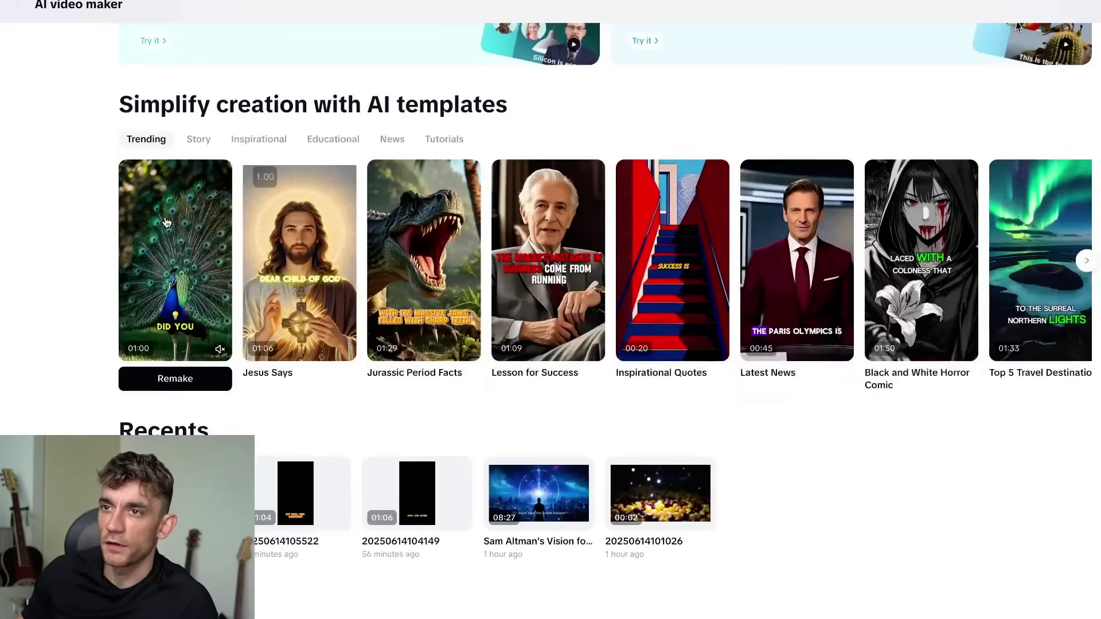
pyautogui.click(166, 221)
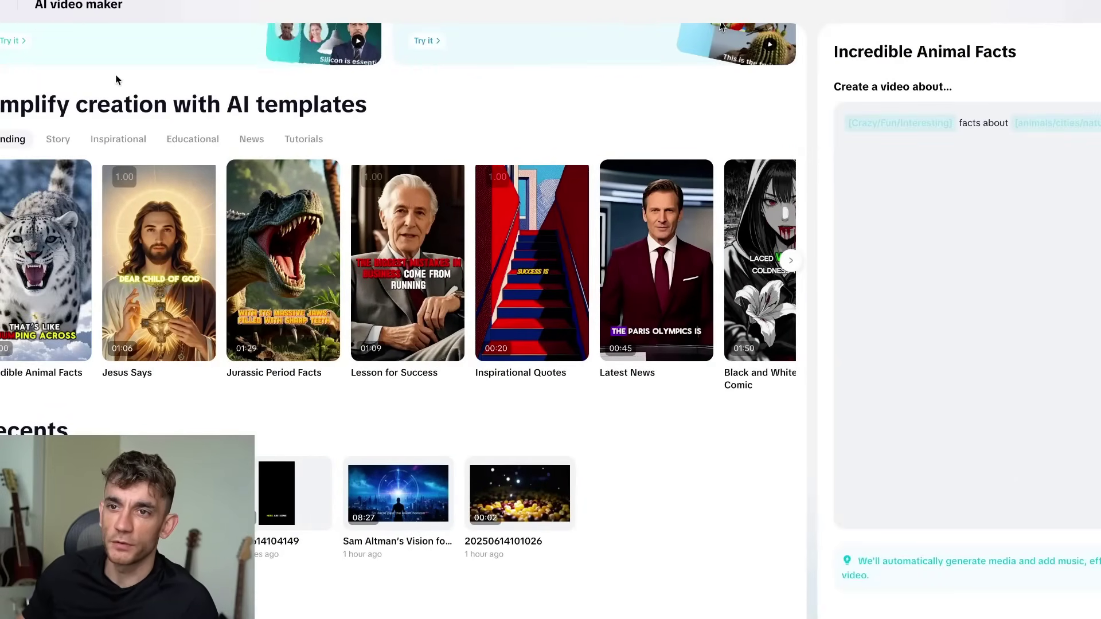
# - Fill in the Incredible Animal Facts prompt as "Crazy facts about tigers"
pyautogui.moveTo(35, 382)
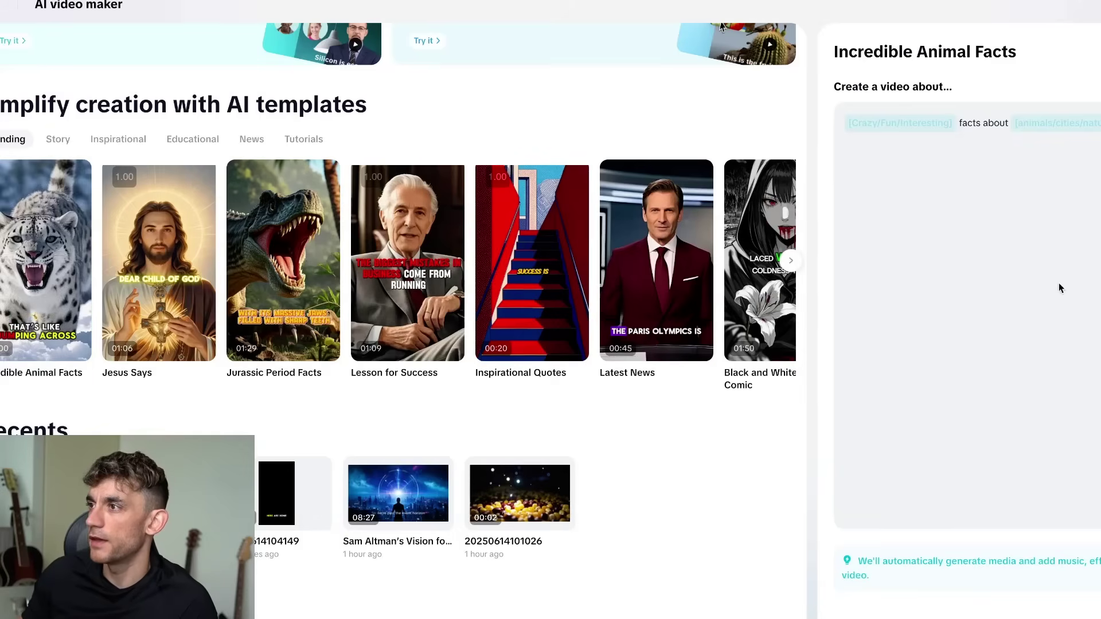
pyautogui.moveTo(1034, 121); pyautogui.dragTo(933, 124)
pyautogui.click(844, 125)
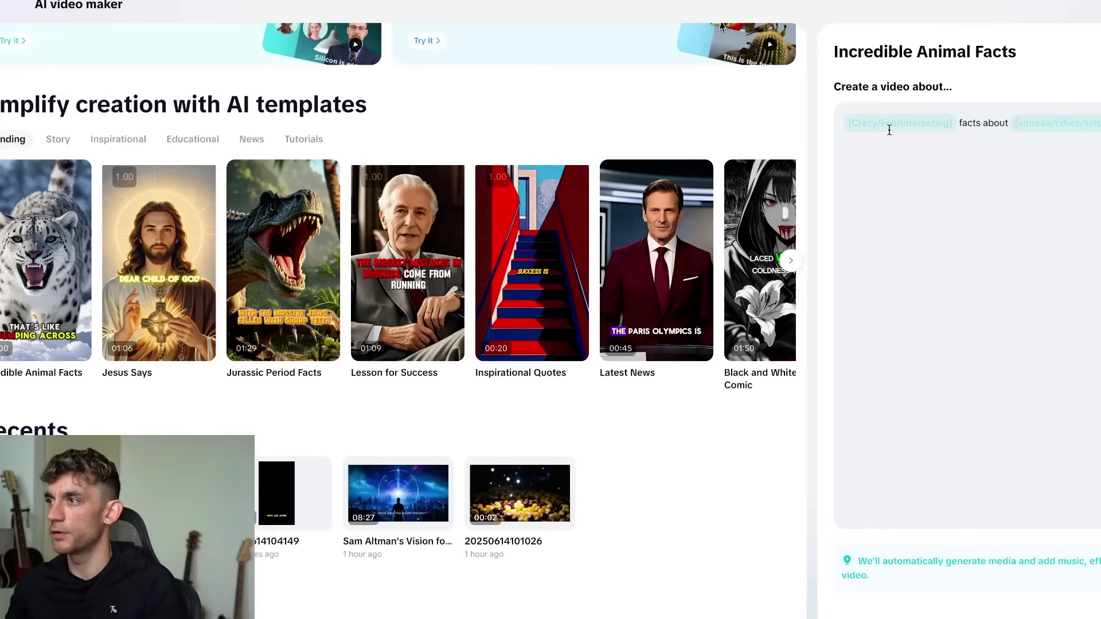
pyautogui.write('Crazy')
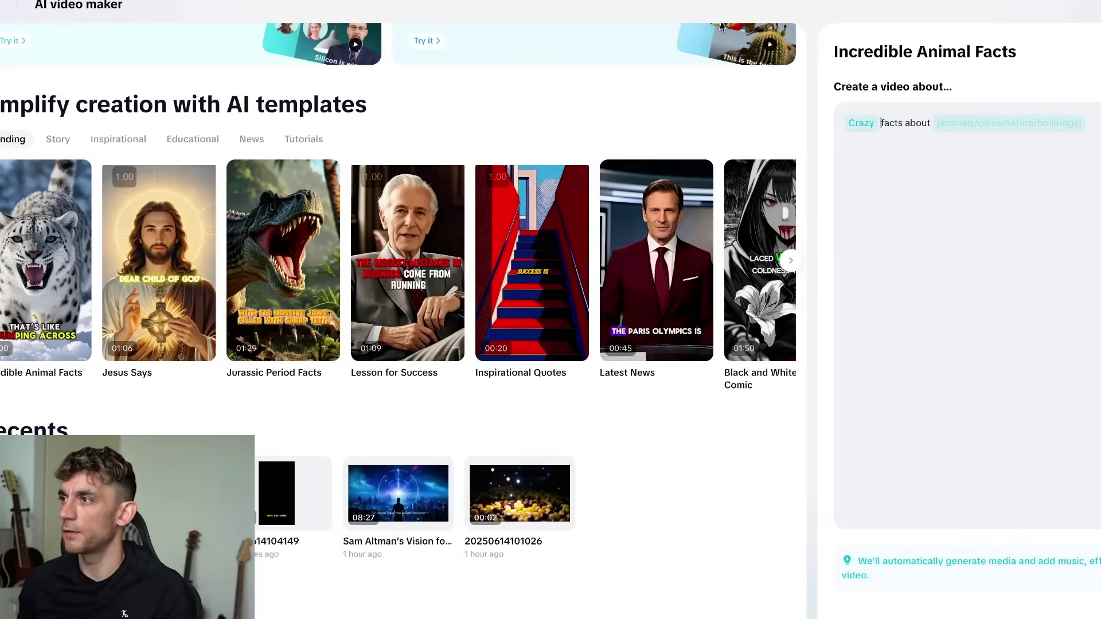
pyautogui.press('BackSpace')
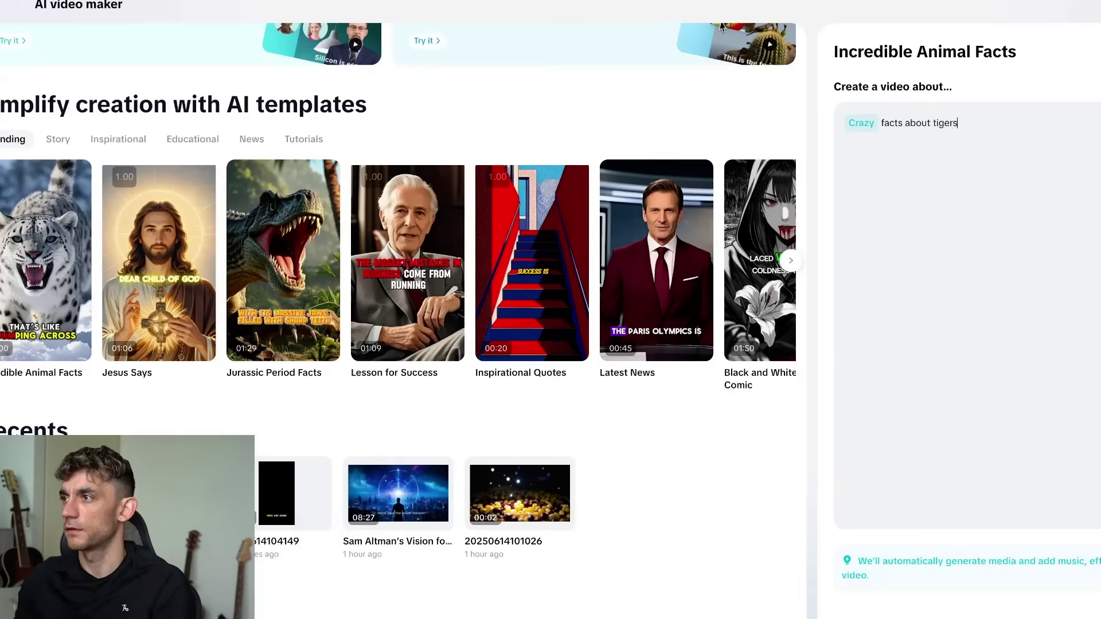
pyautogui.press('Return')
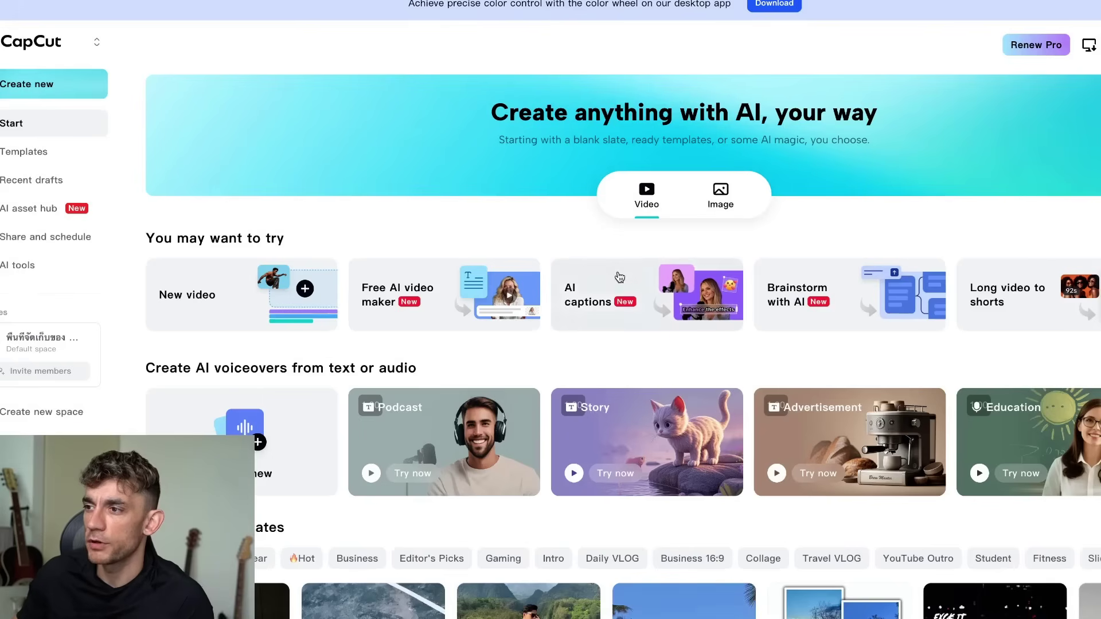
# - Preview the Story sample among the AI voiceovers and stop its playback
pyautogui.scroll(-5, 649, 116)
pyautogui.scroll(1, 648, 115)
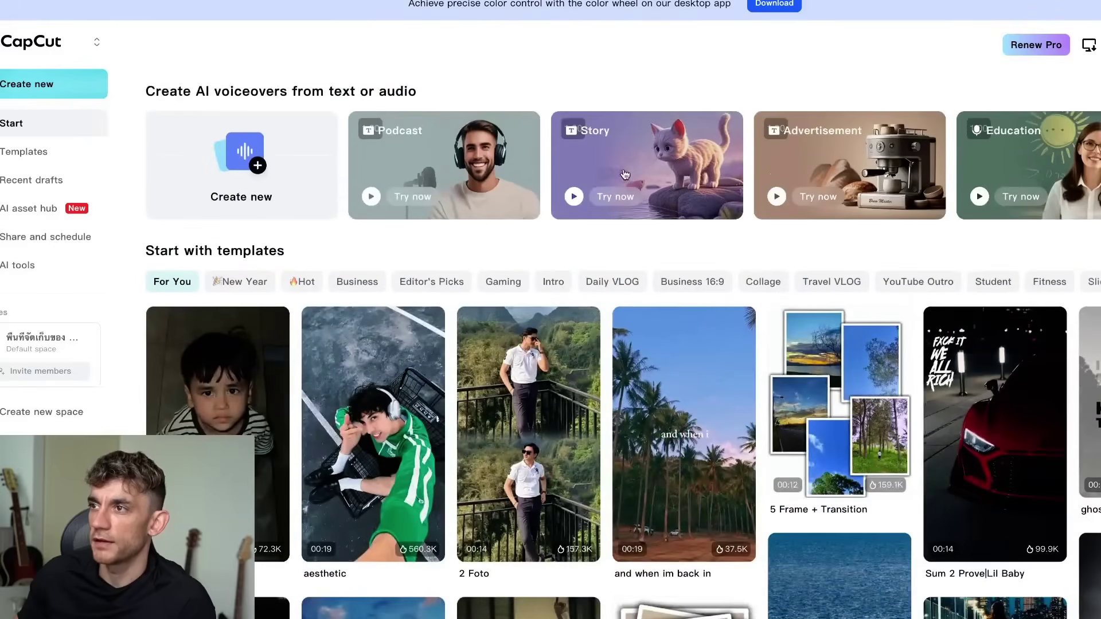
pyautogui.click(575, 198)
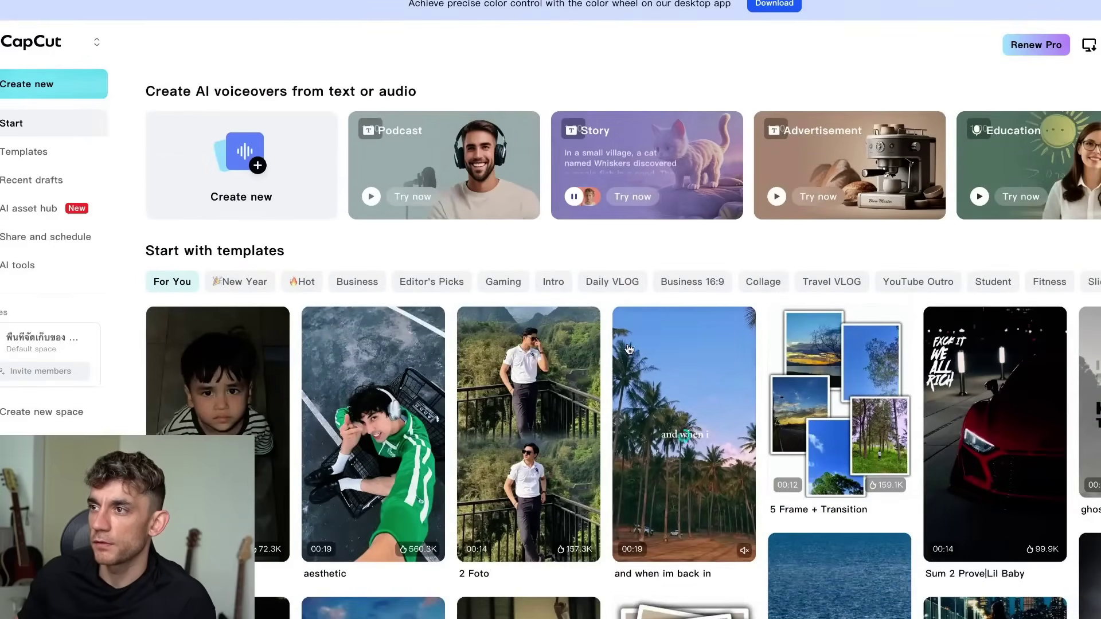
pyautogui.click(574, 197)
pyautogui.scroll(-1, 575, 201)
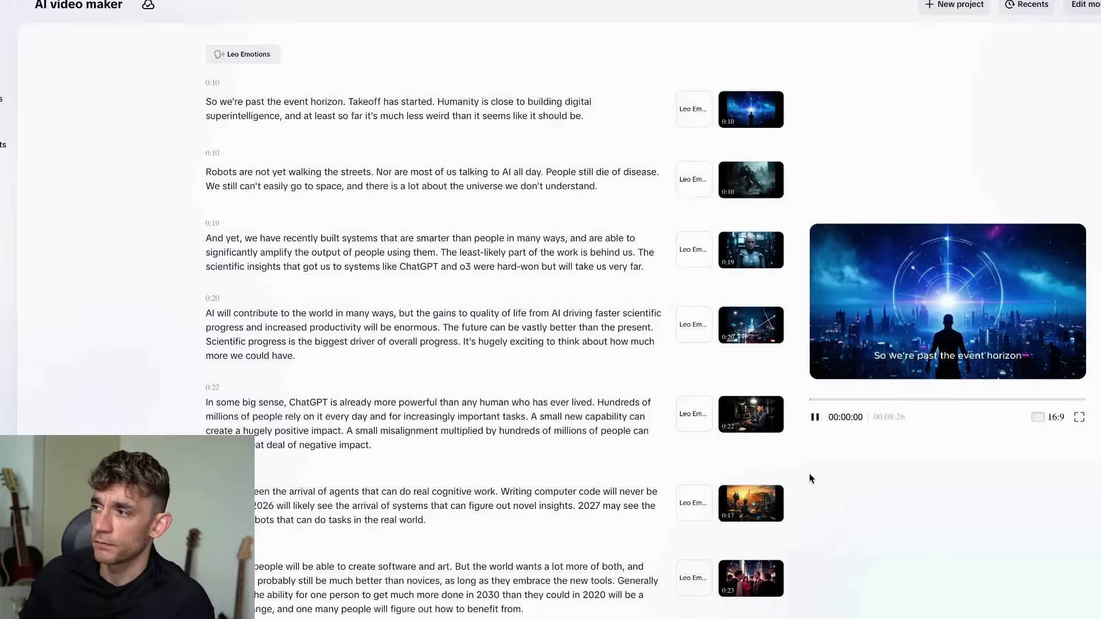
# - Watch the generated event horizon video in full screen, return to the normal view and pause playback
pyautogui.click(1079, 421)
pyautogui.press('Escape')
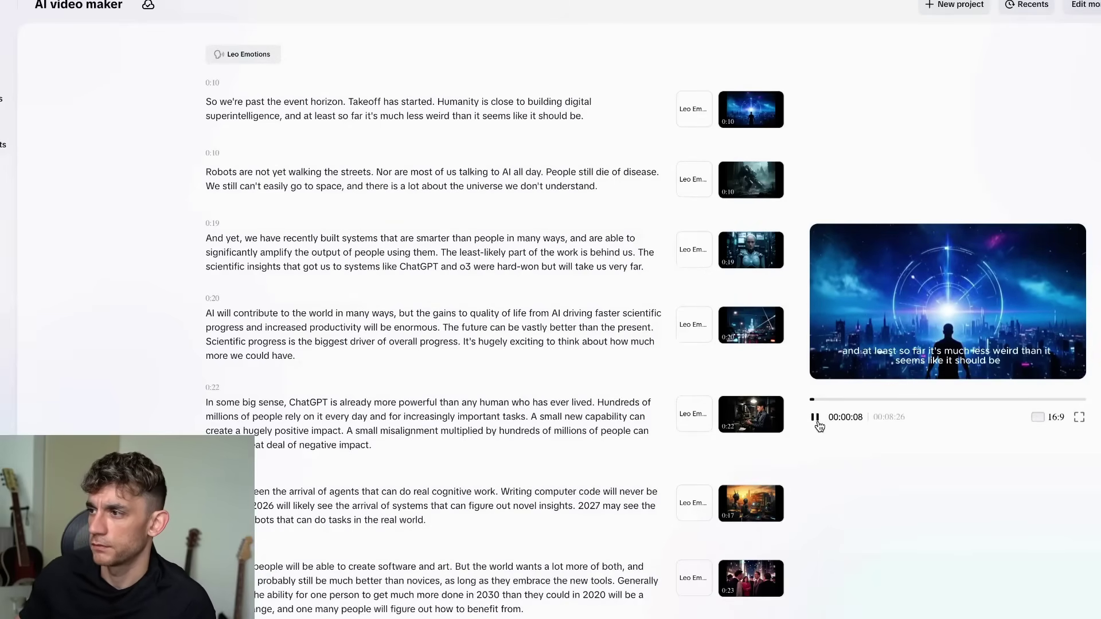
pyautogui.click(819, 416)
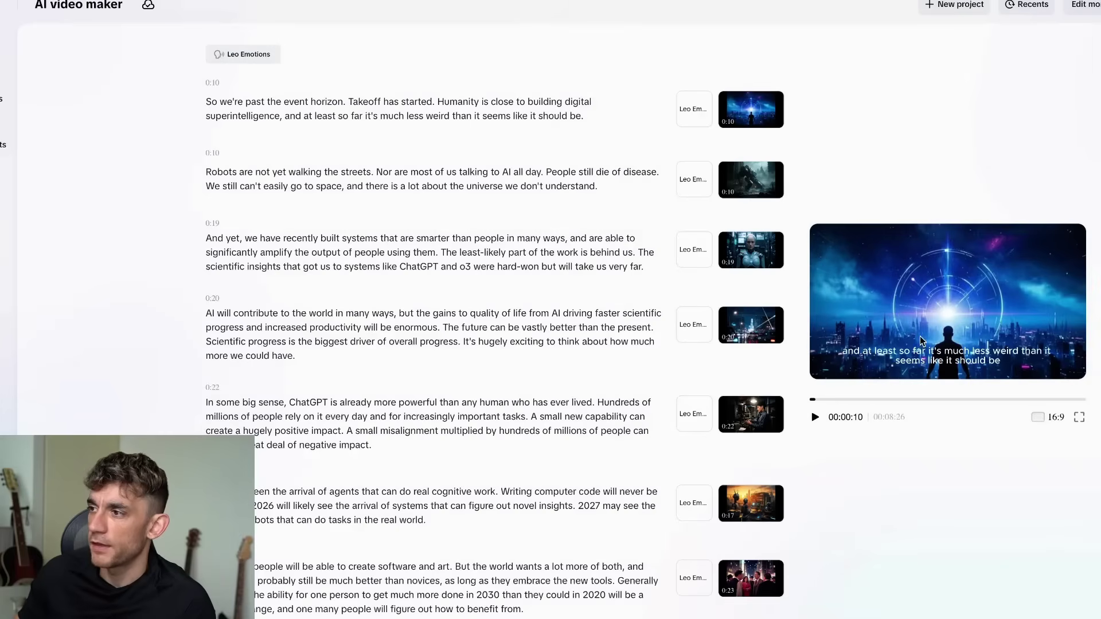
# - Search Google for the text of the script's first paragraph, beginning "So we're past the event horizon"
pyautogui.click(477, 125)
pyautogui.press('super+a')
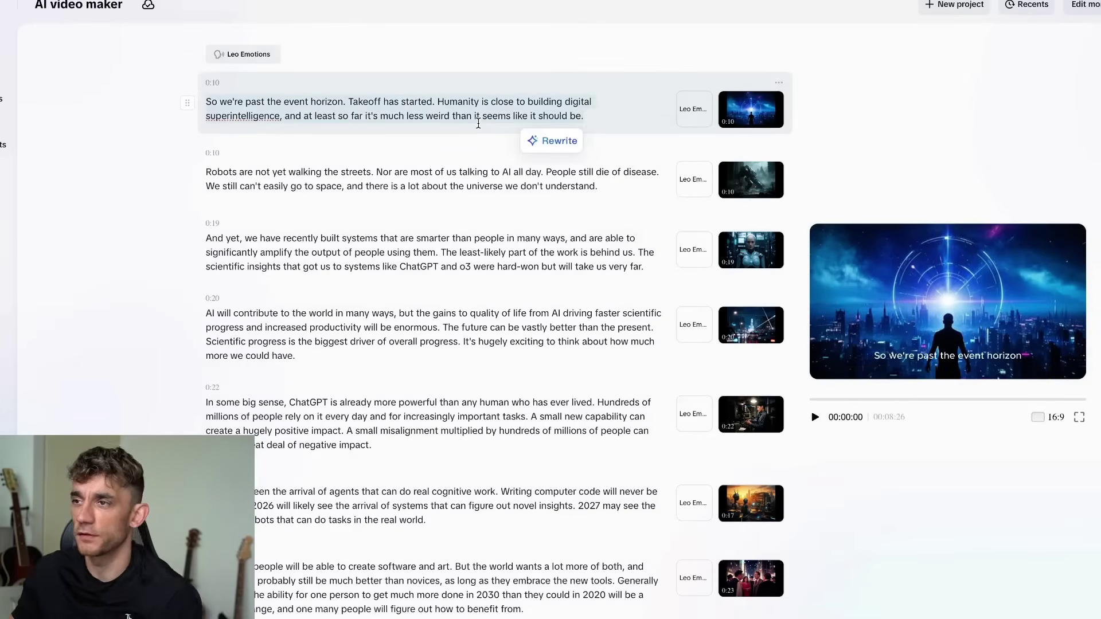
pyautogui.press('super+t')
pyautogui.hotkey('ctrl', 'v')
pyautogui.press('Return')
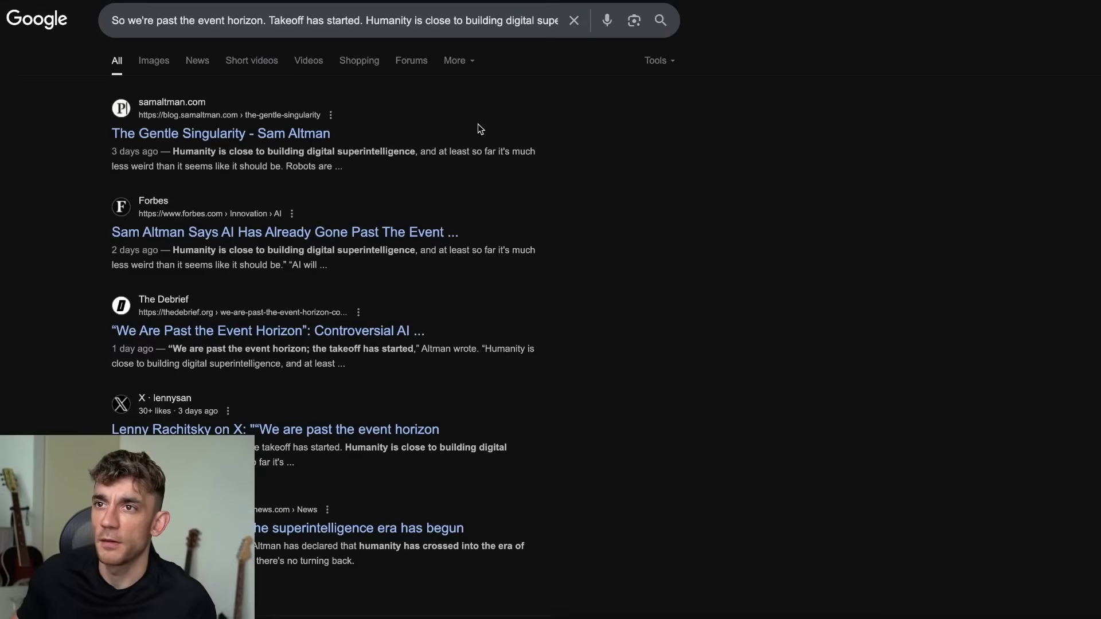
# - Open the article The Gentle Singularity on Sam Altman's blog and skim its text
pyautogui.click(222, 131)
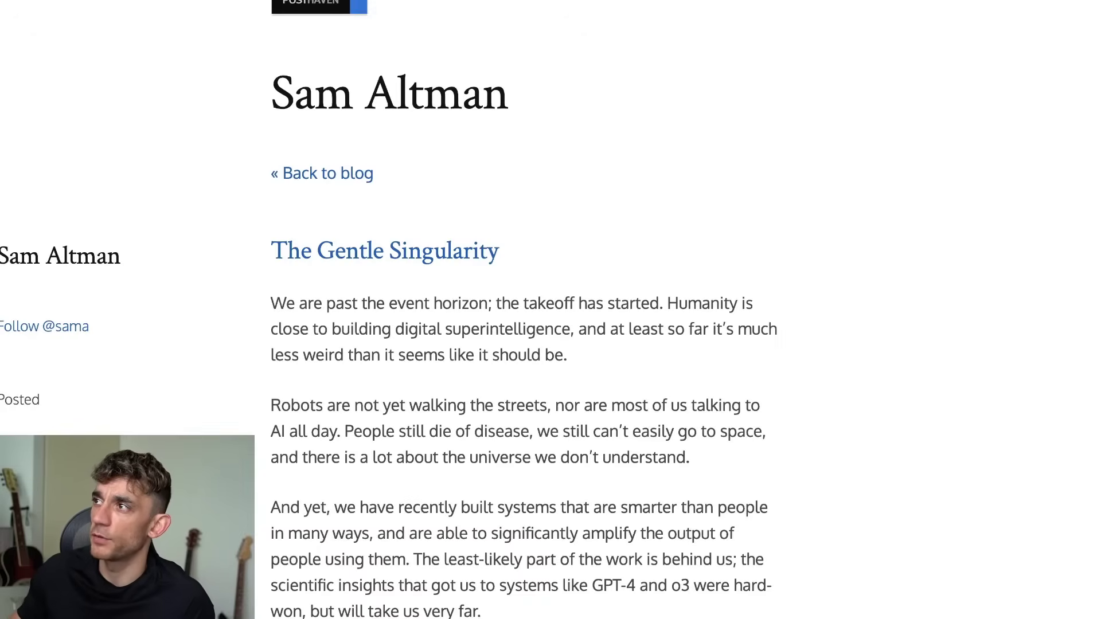
pyautogui.scroll(-18, 406, 300)
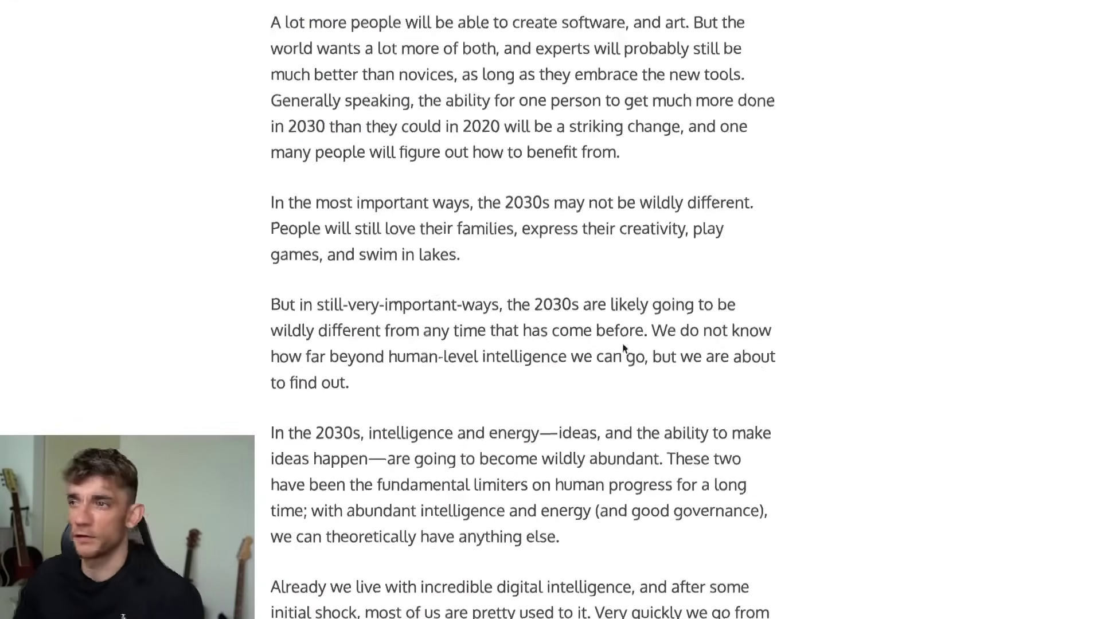
pyautogui.scroll(18, 623, 347)
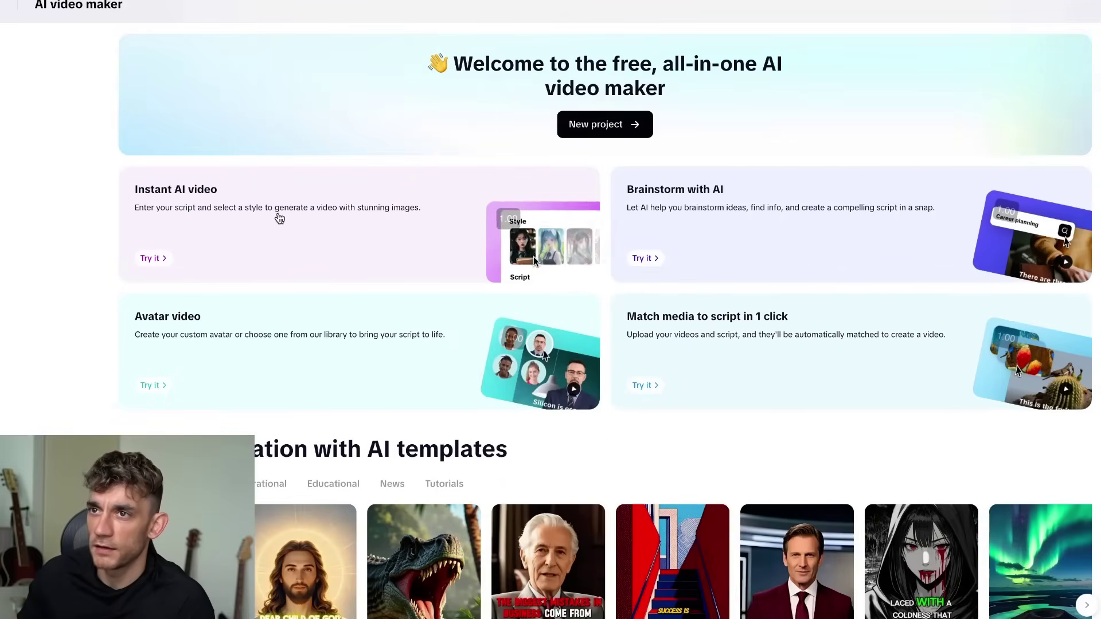
# - Start an Instant AI video with script generation and enter a topic beginning "The AI Singularity and the future of AI"
pyautogui.click(279, 217)
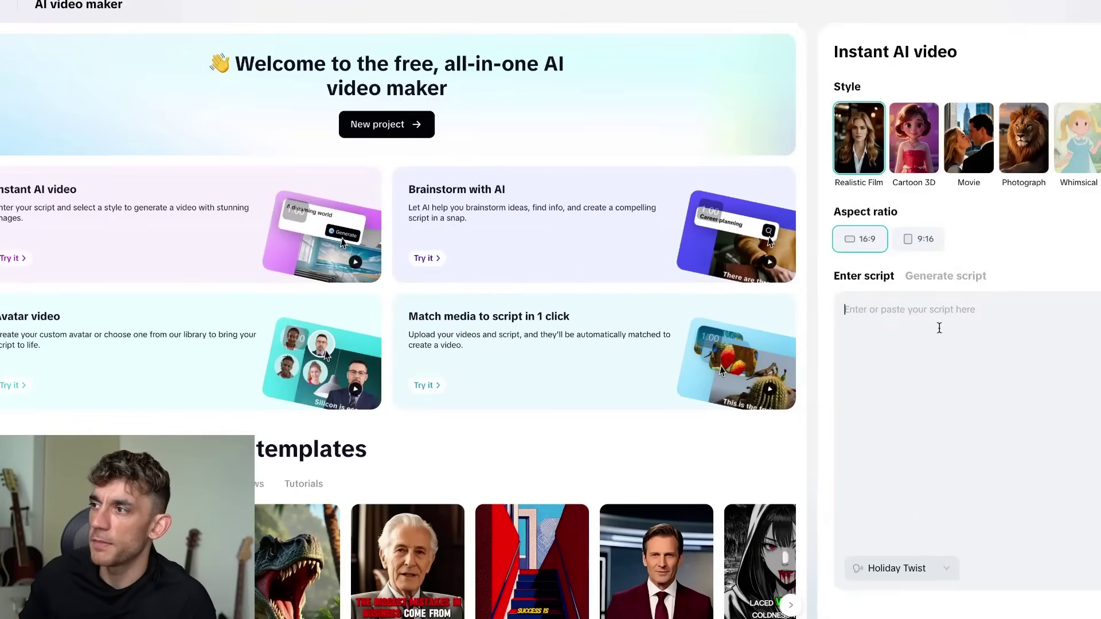
pyautogui.click(939, 274)
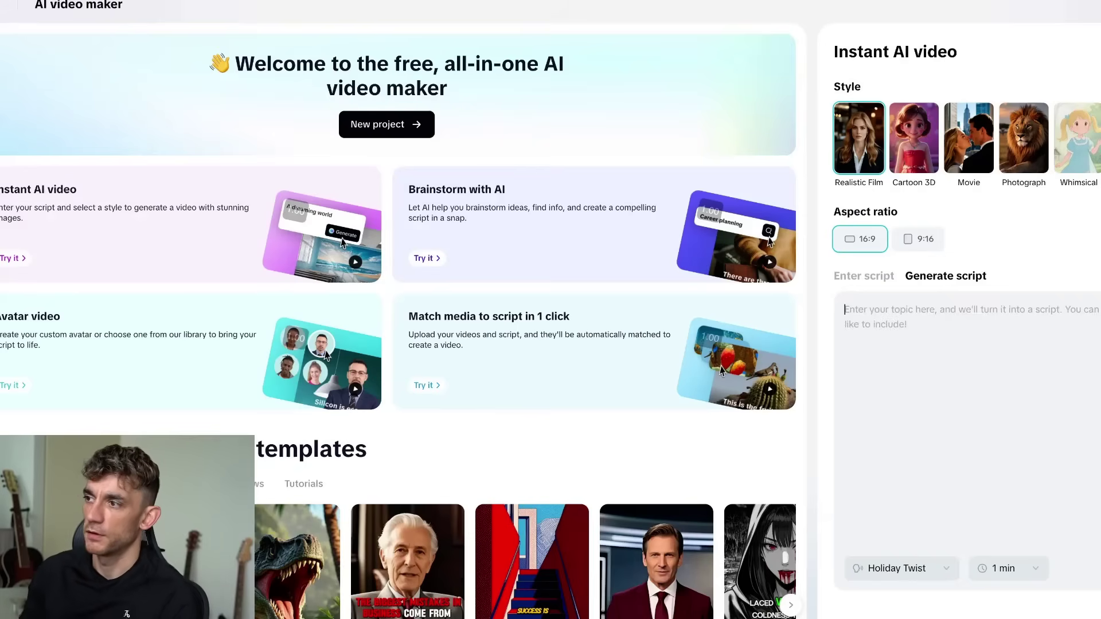
pyautogui.write('The AI Singularity and the future of AI and how it can take c')
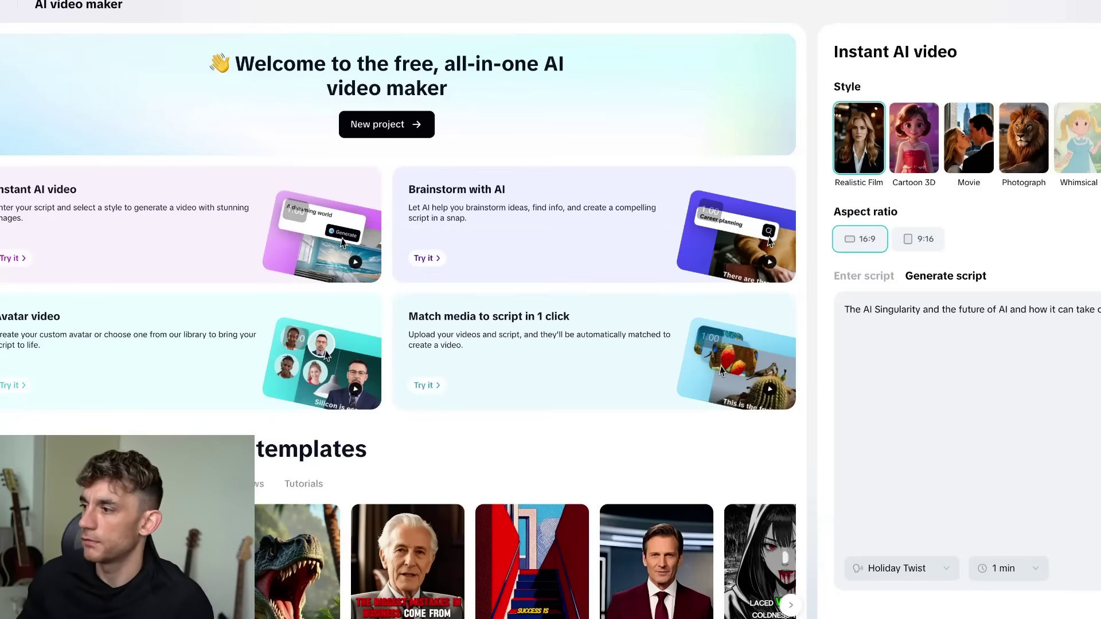
# - Check the available video durations and set the narration voice to Leo Emotions
pyautogui.click(1008, 569)
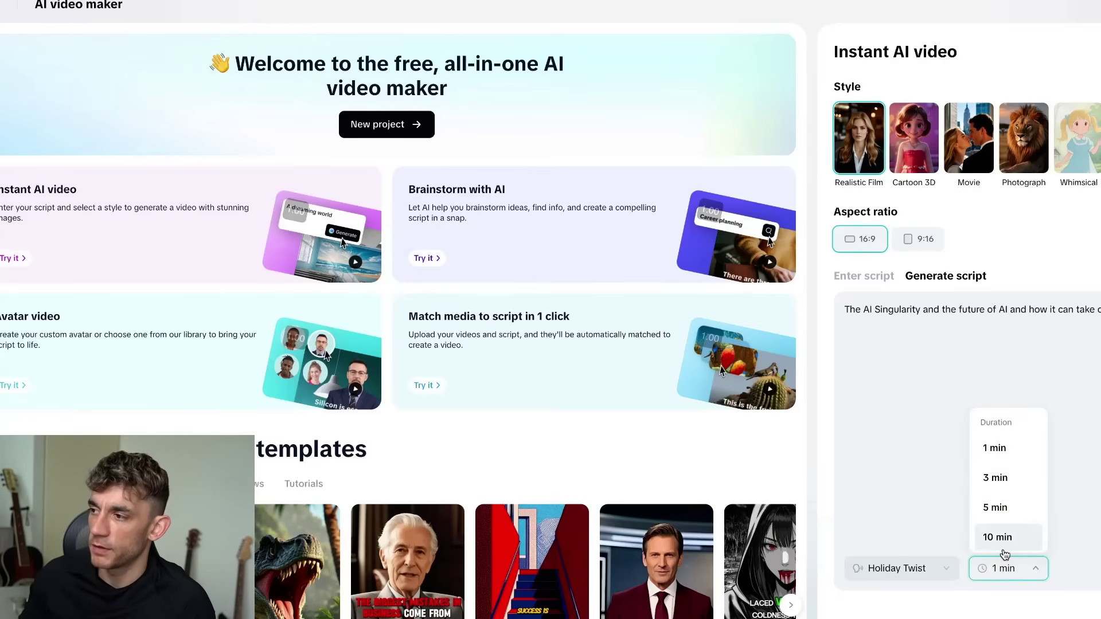
pyautogui.click(889, 511)
pyautogui.click(915, 568)
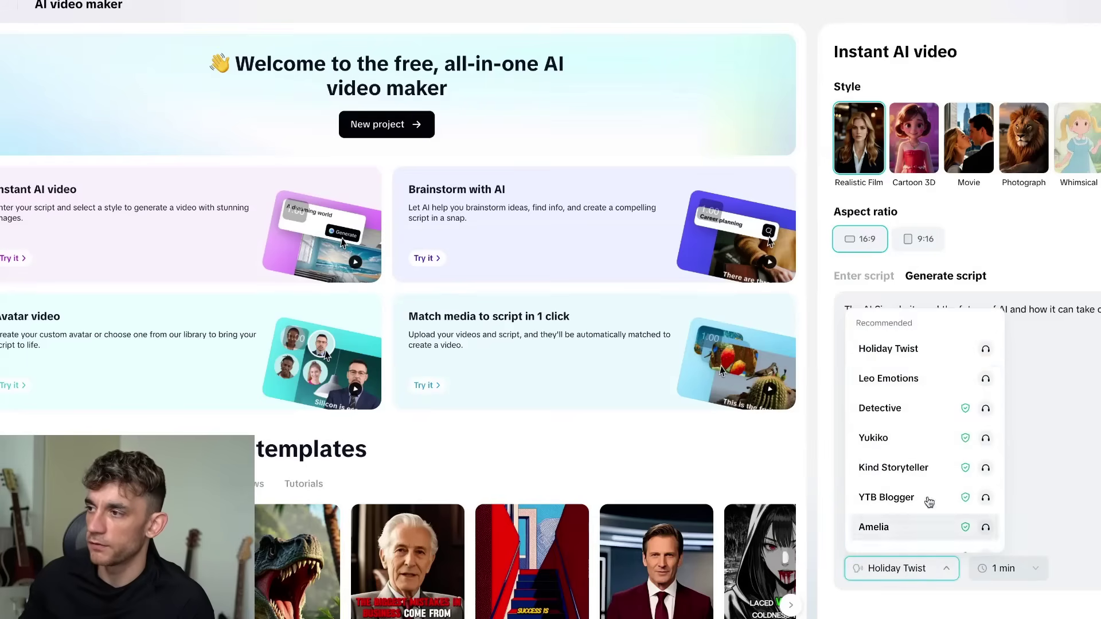
pyautogui.click(949, 384)
pyautogui.click(932, 567)
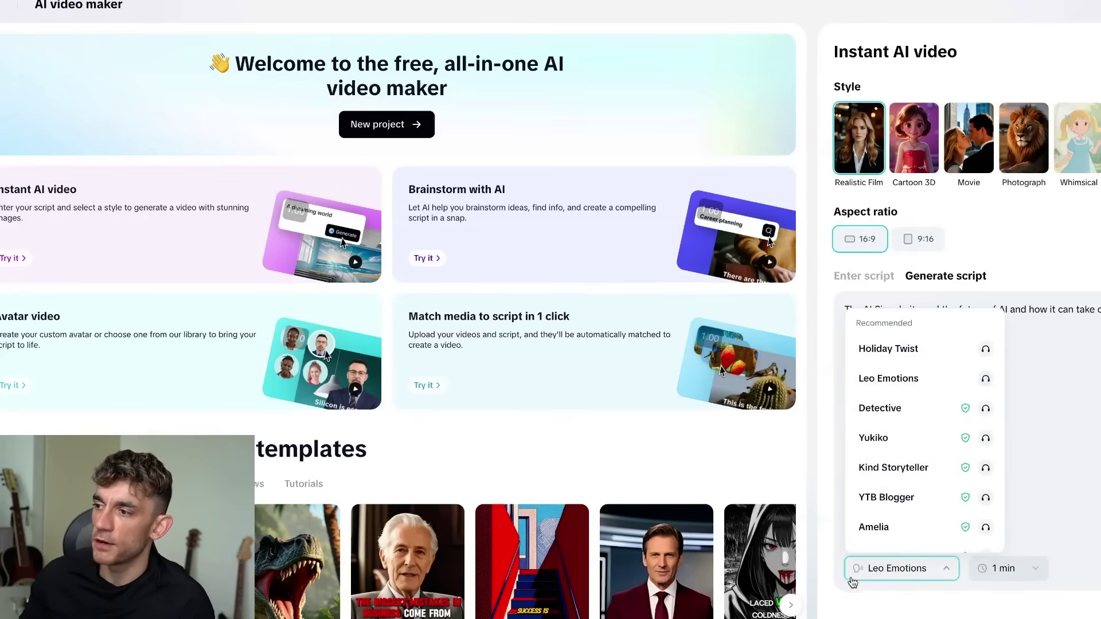
pyautogui.click(876, 568)
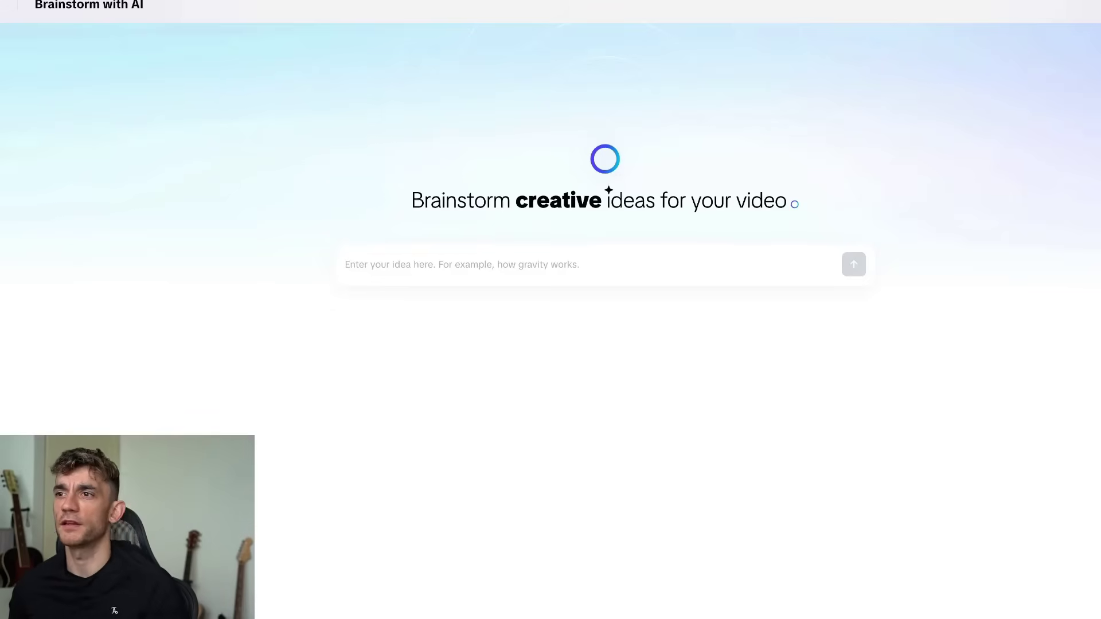
# - Brainstorm video topics from the idea "5 fun facts about sharks"
pyautogui.click(506, 250)
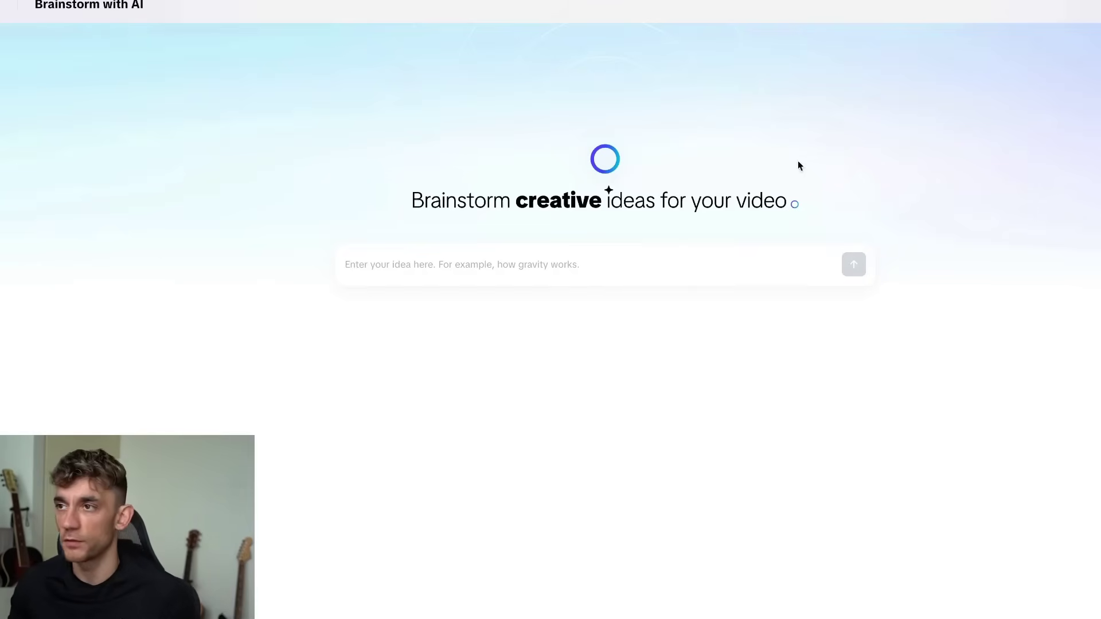
pyautogui.click(519, 263)
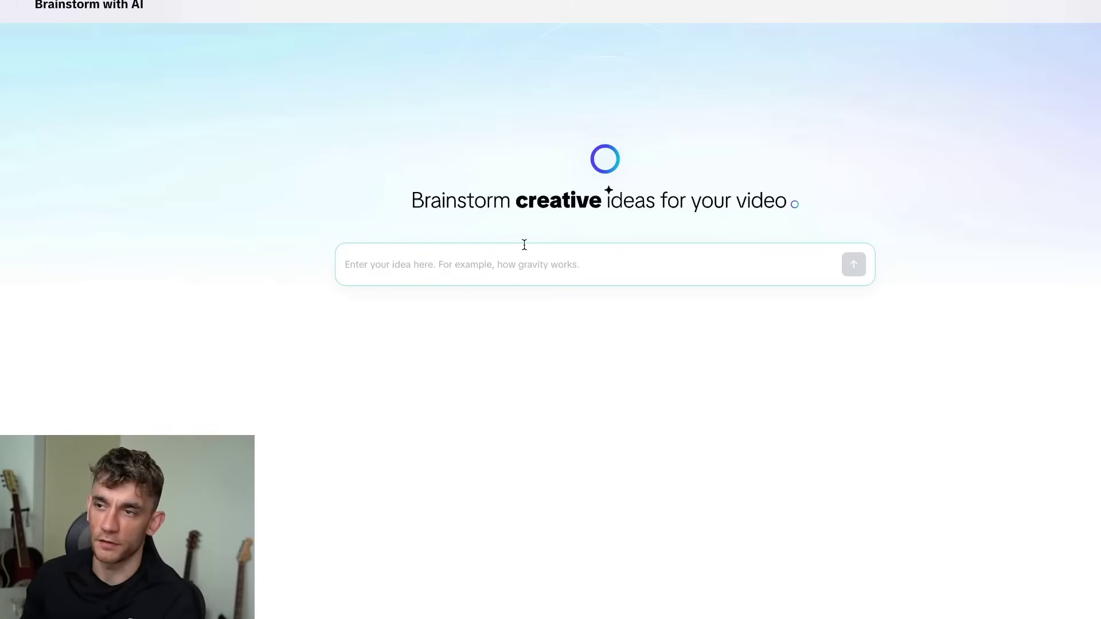
pyautogui.write('ChatGPT')
pyautogui.press('BackSpace')
pyautogui.press('BackSpace')
pyautogui.press('BackSpace')
pyautogui.press('BackSpace')
pyautogui.press('BackSpace')
pyautogui.press('BackSpace')
pyautogui.press('BackSpace')
pyautogui.press('BackSpace')
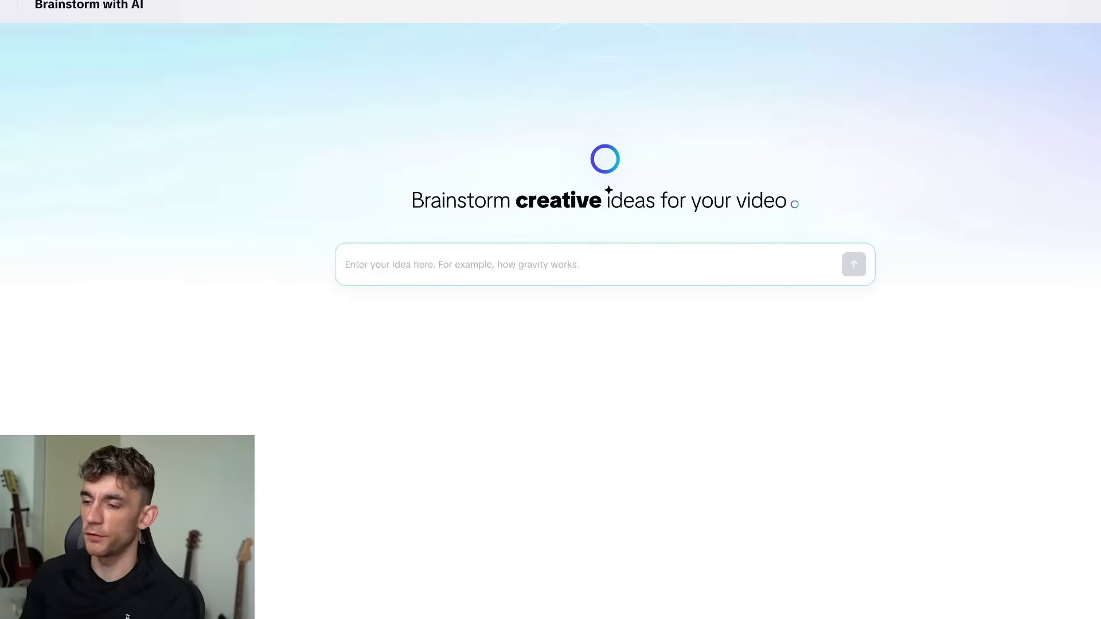
pyautogui.write('5 fun facts about sharks')
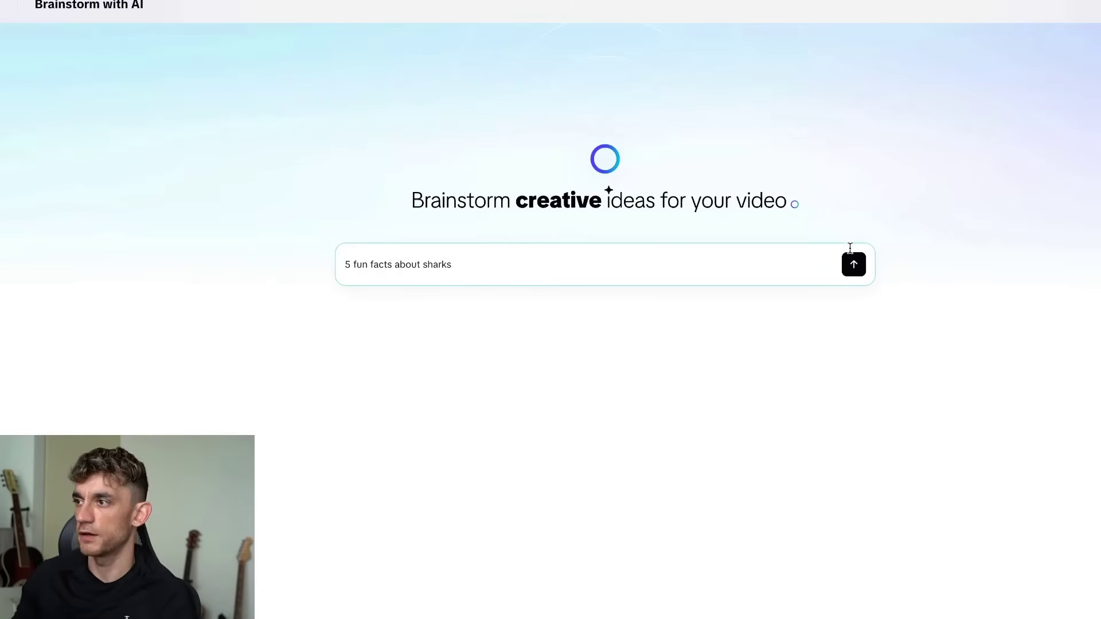
pyautogui.click(853, 264)
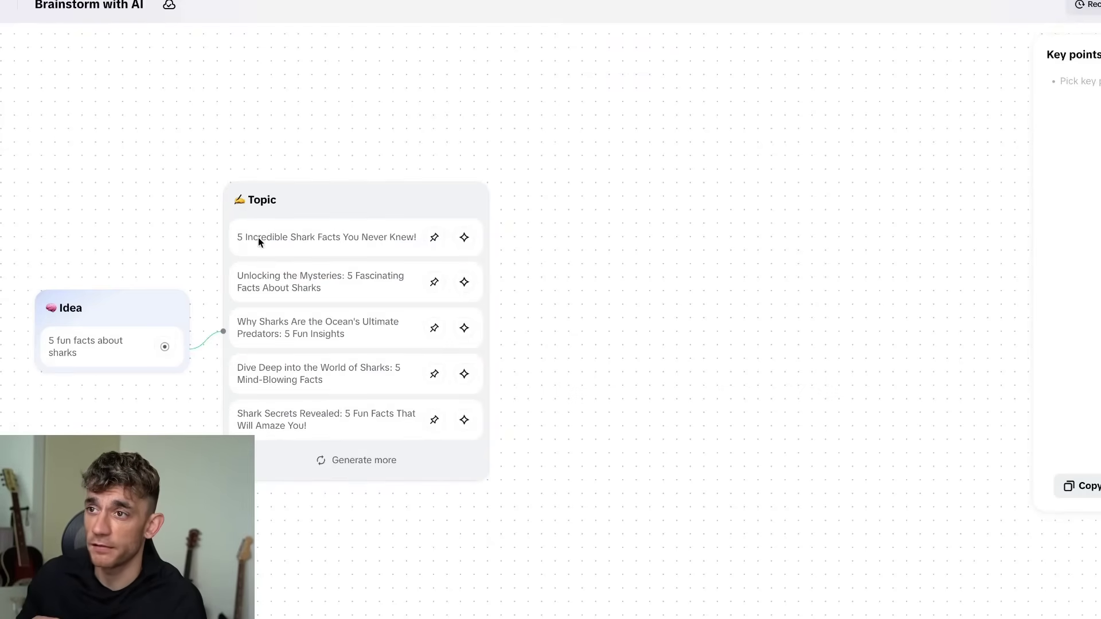
# - Pin and expand the topic "5 Incredible Shark Facts You Never Knew!" and start a 1 min script from it
pyautogui.click(435, 239)
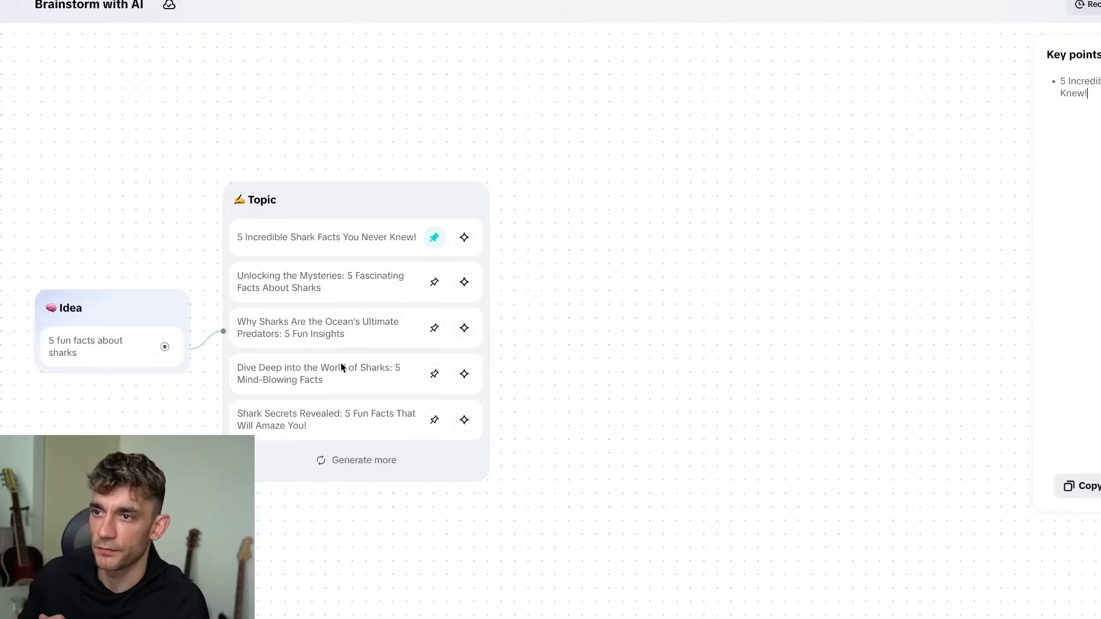
pyautogui.click(463, 240)
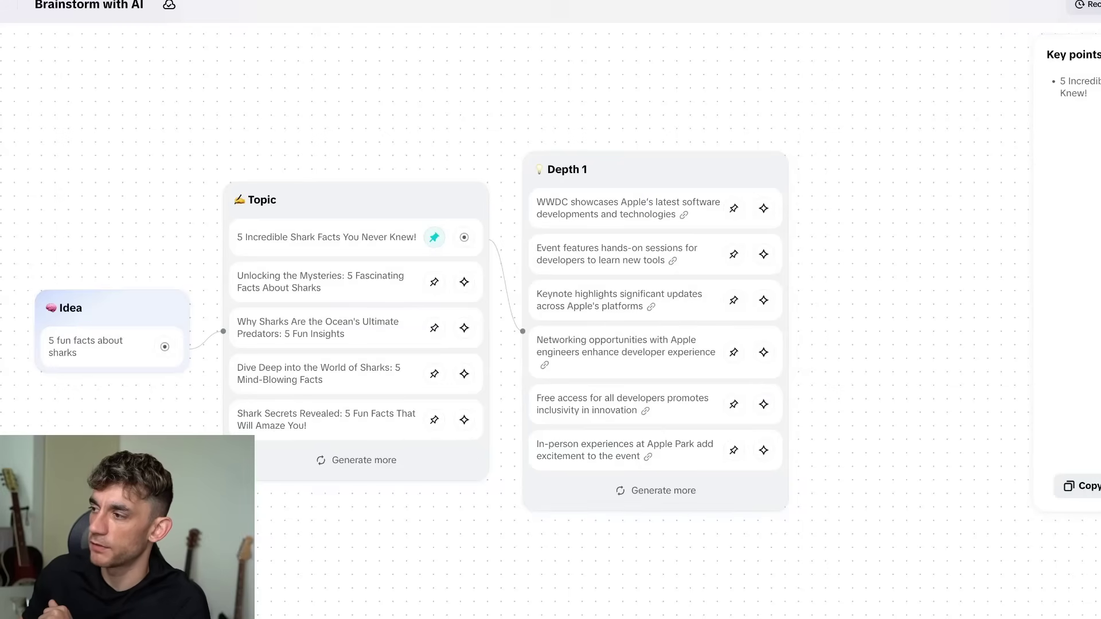
pyautogui.click(1100, 486)
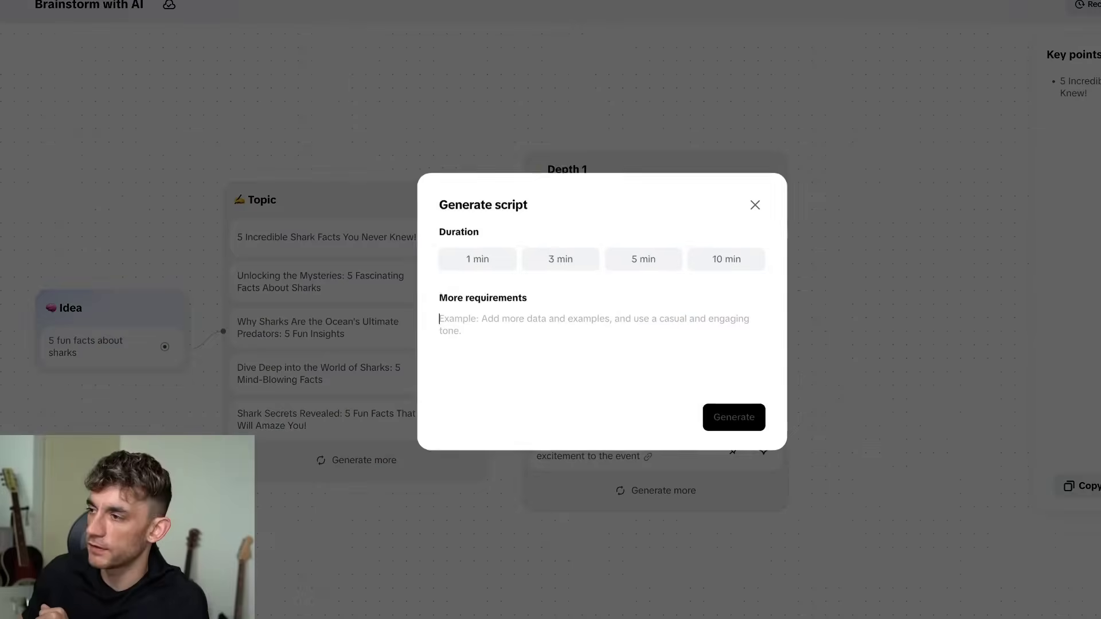
pyautogui.click(505, 265)
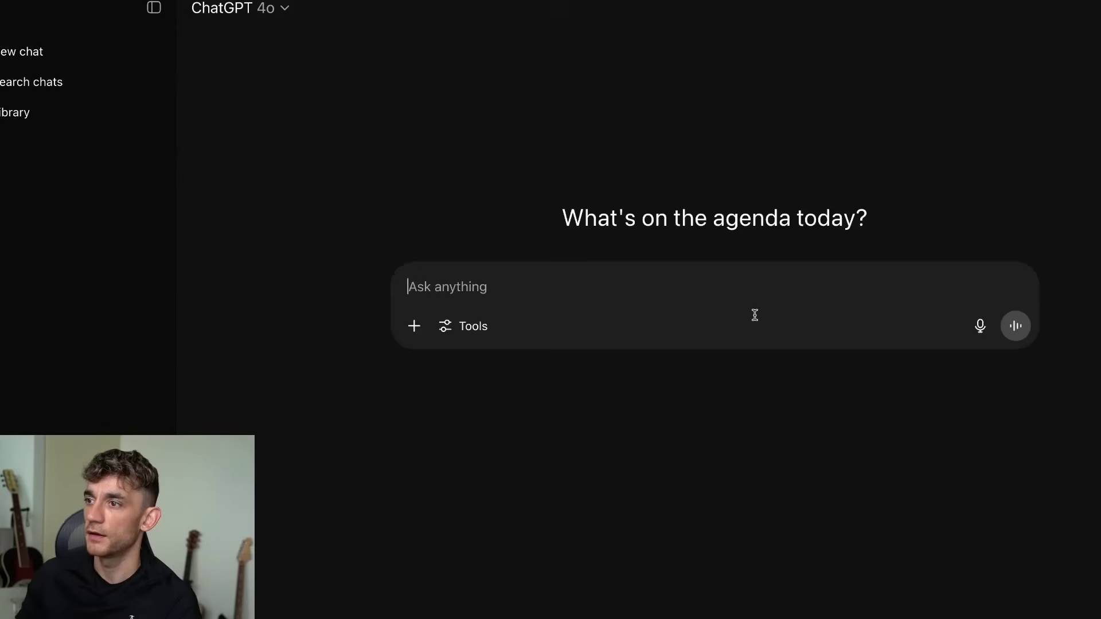
# - Ask ChatGPT for "5 fun mind blowing facts about sharks" and copy the five facts from its answer
pyautogui.write('5 fun mind blwoing')
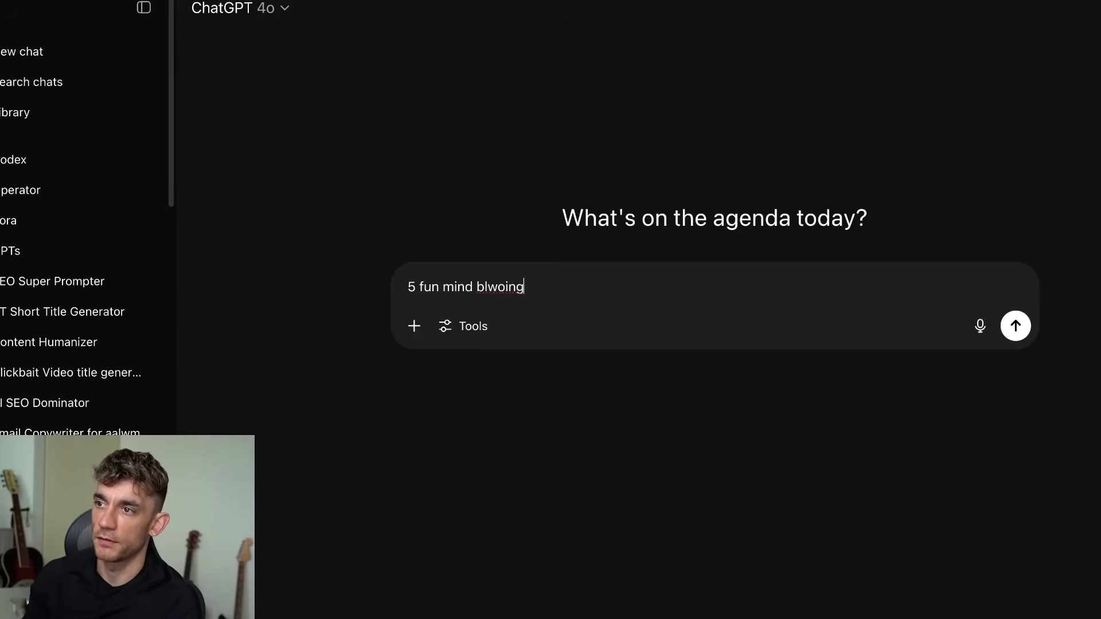
pyautogui.press('BackSpace')
pyautogui.press('BackSpace')
pyautogui.press('BackSpace')
pyautogui.press('BackSpace')
pyautogui.press('BackSpace')
pyautogui.write('owing facts abou')
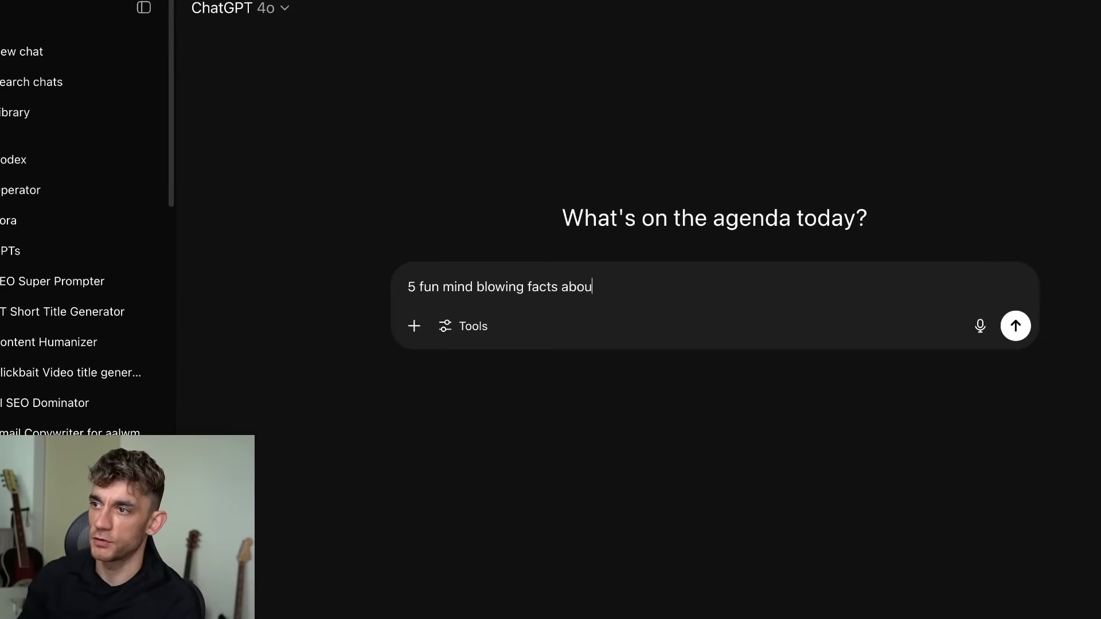
pyautogui.write('t sharks')
pyautogui.press('Return')
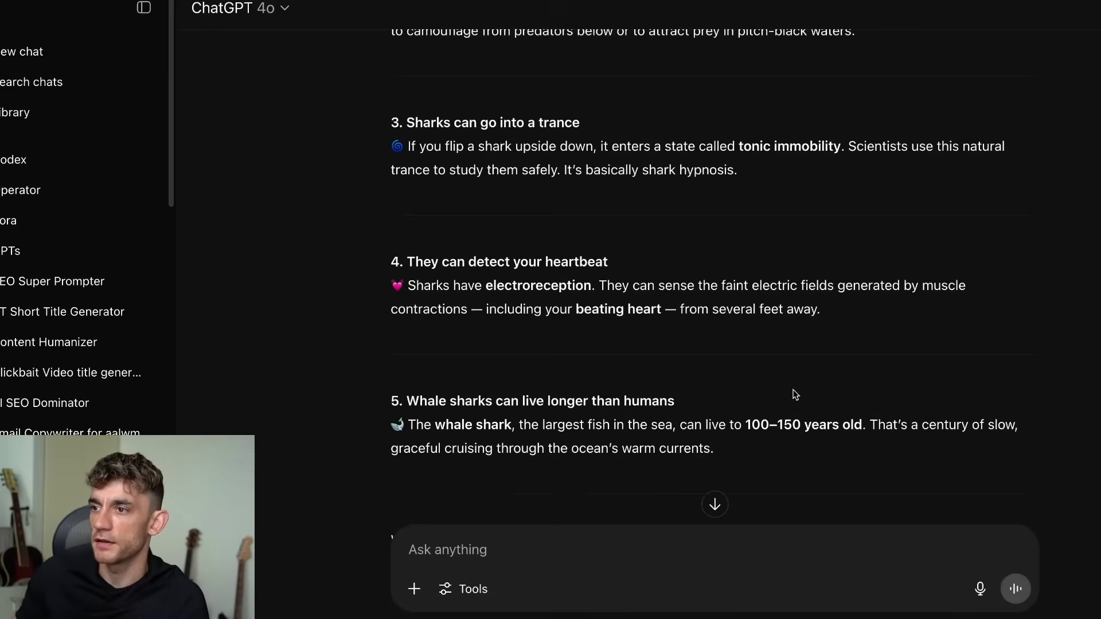
pyautogui.scroll(-3, 796, 394)
pyautogui.moveTo(390, 96); pyautogui.dragTo(784, 292)
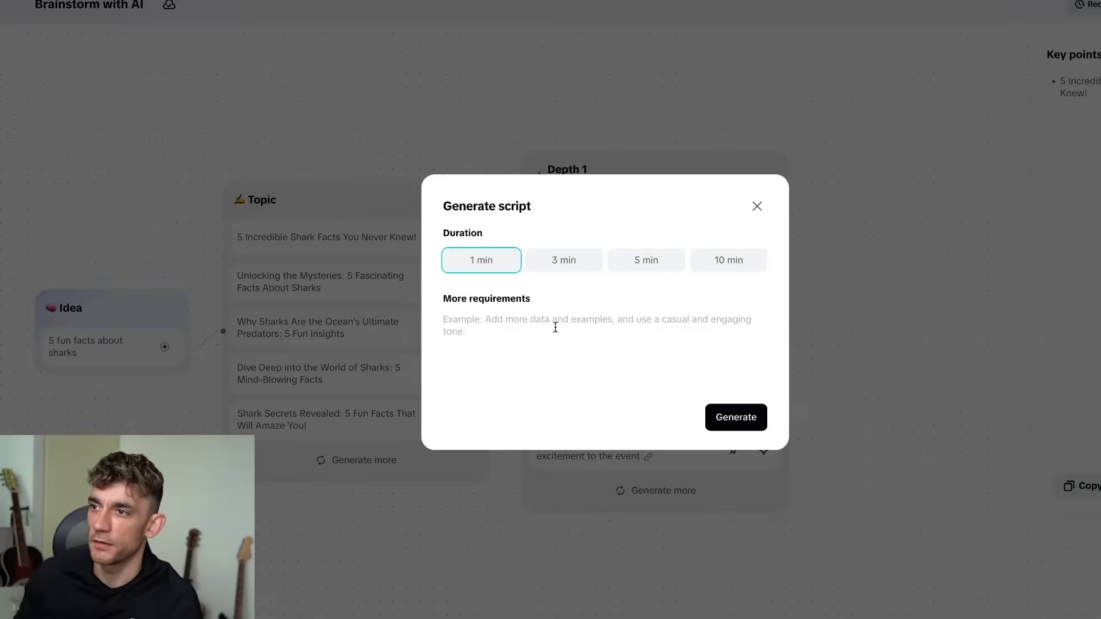
# - Add the copied shark facts as extra script requirements, then generate the script and accept it
pyautogui.click(555, 327)
pyautogui.hotkey('ctrl', 'v')
pyautogui.scroll(10, 700, 312)
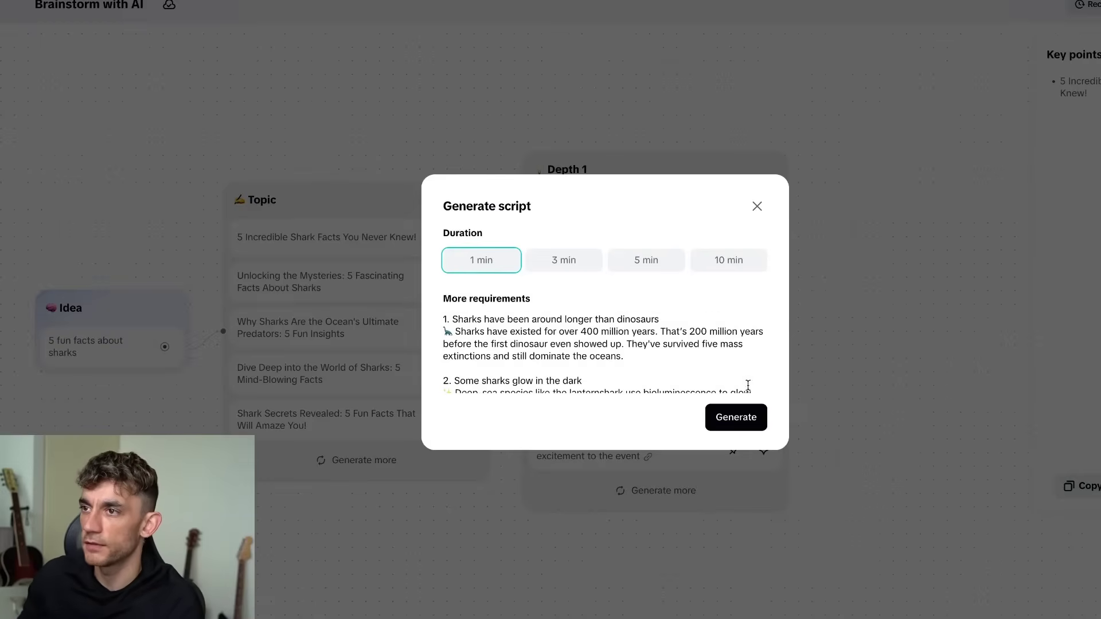
pyautogui.click(737, 418)
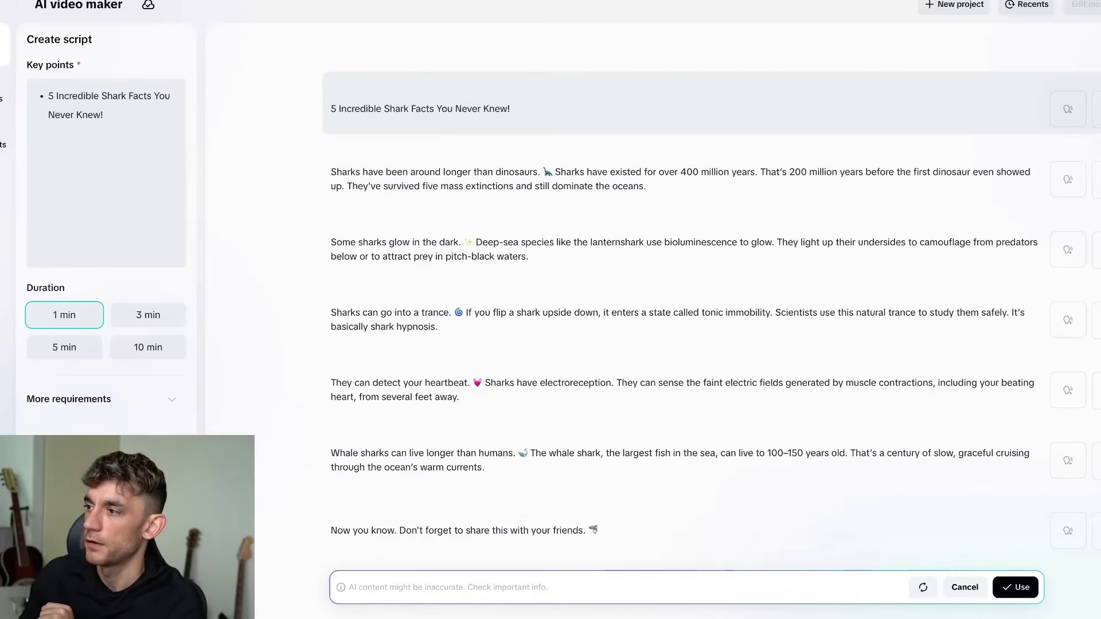
pyautogui.click(1007, 126)
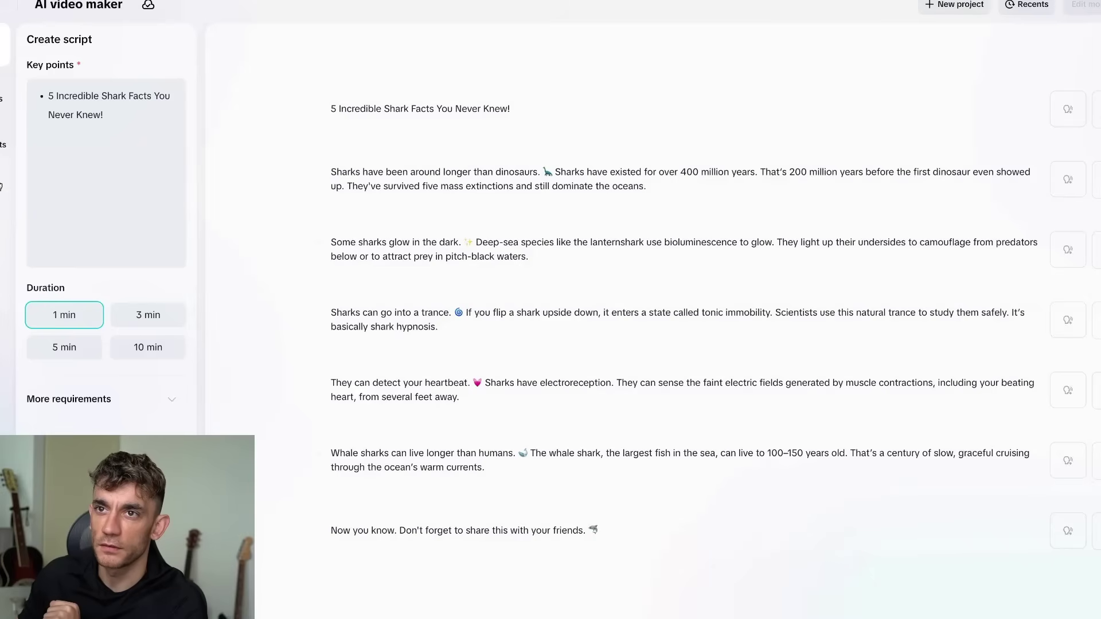
# - Preview the recommended music tracks and add PHONK! as the video's background music
pyautogui.click(0, 188)
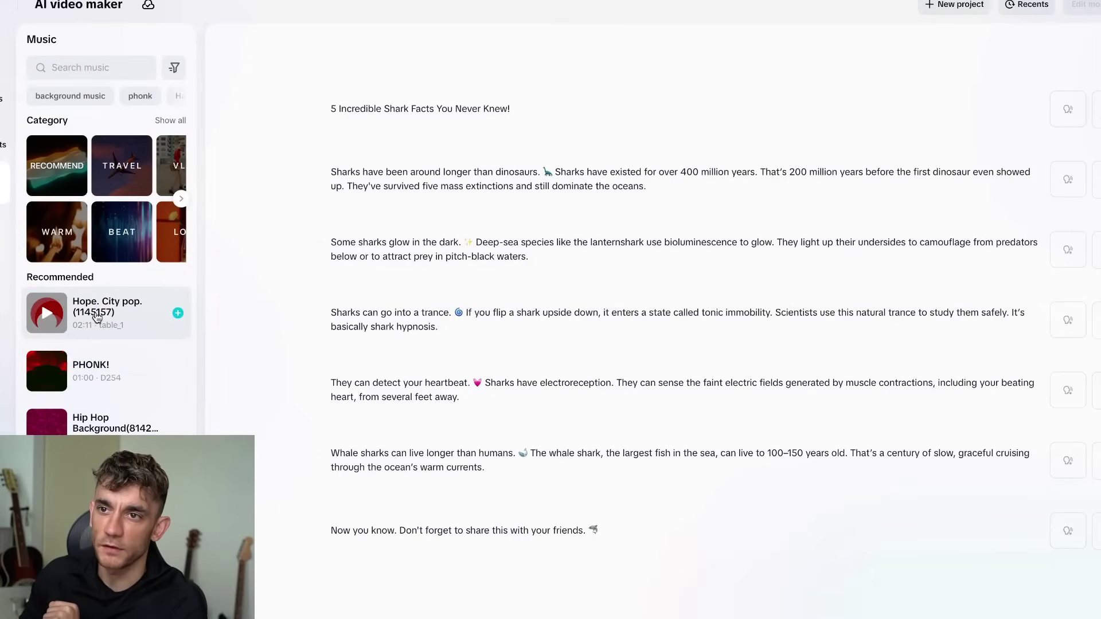
pyautogui.click(50, 312)
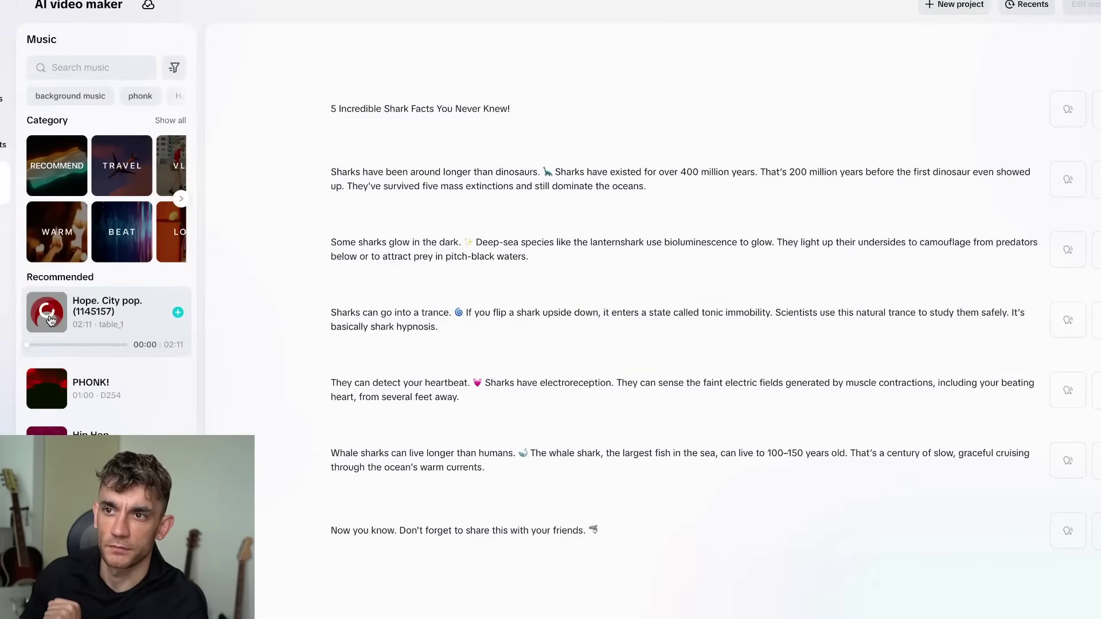
pyautogui.click(46, 388)
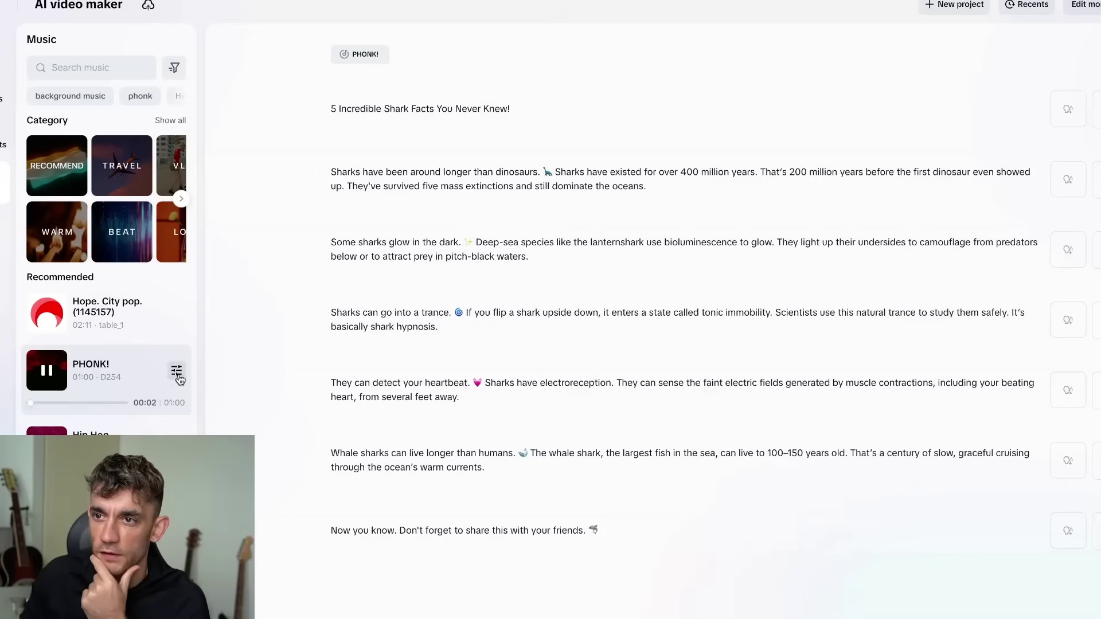
pyautogui.click(49, 373)
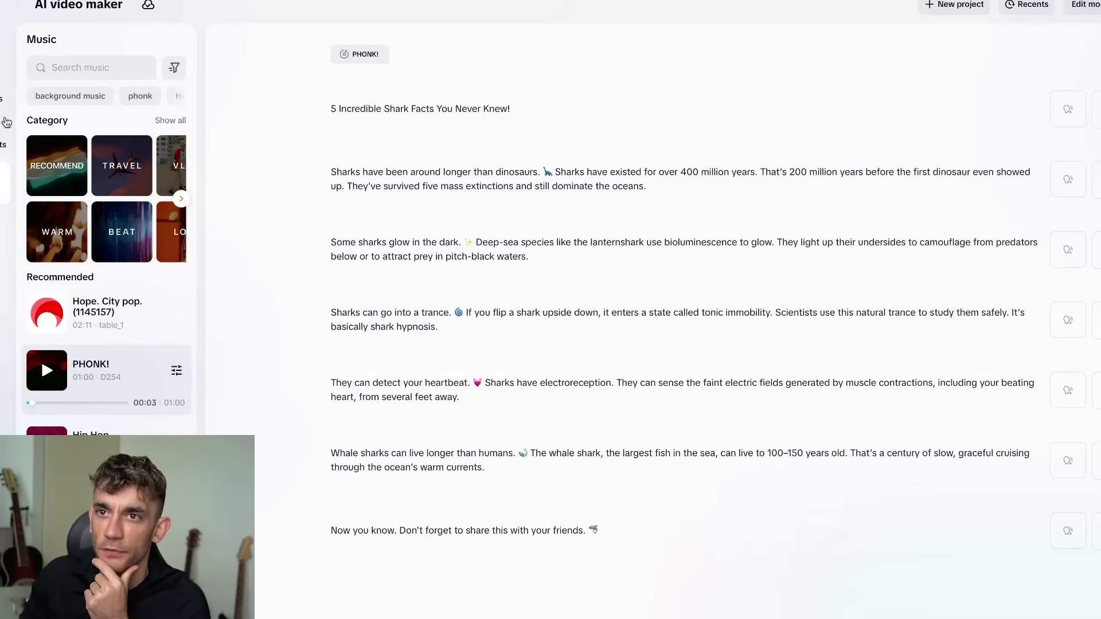
# - Choose the BROWN FOX caption template with white and yellow lettering for the video
pyautogui.click(3, 138)
pyautogui.click(3, 91)
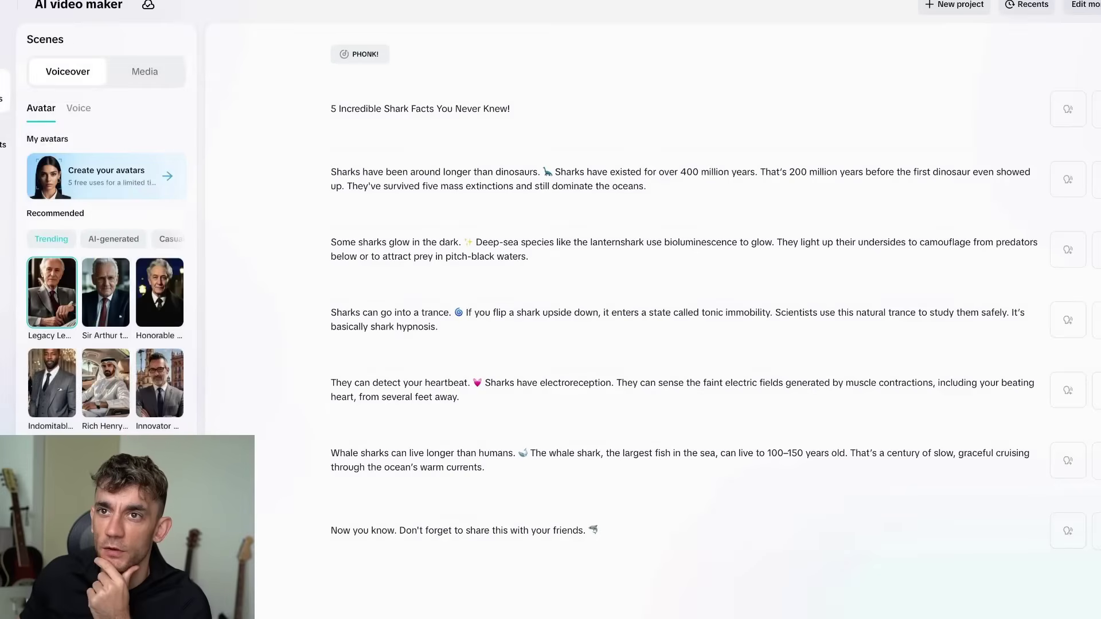
pyautogui.click(3, 138)
pyautogui.click(111, 269)
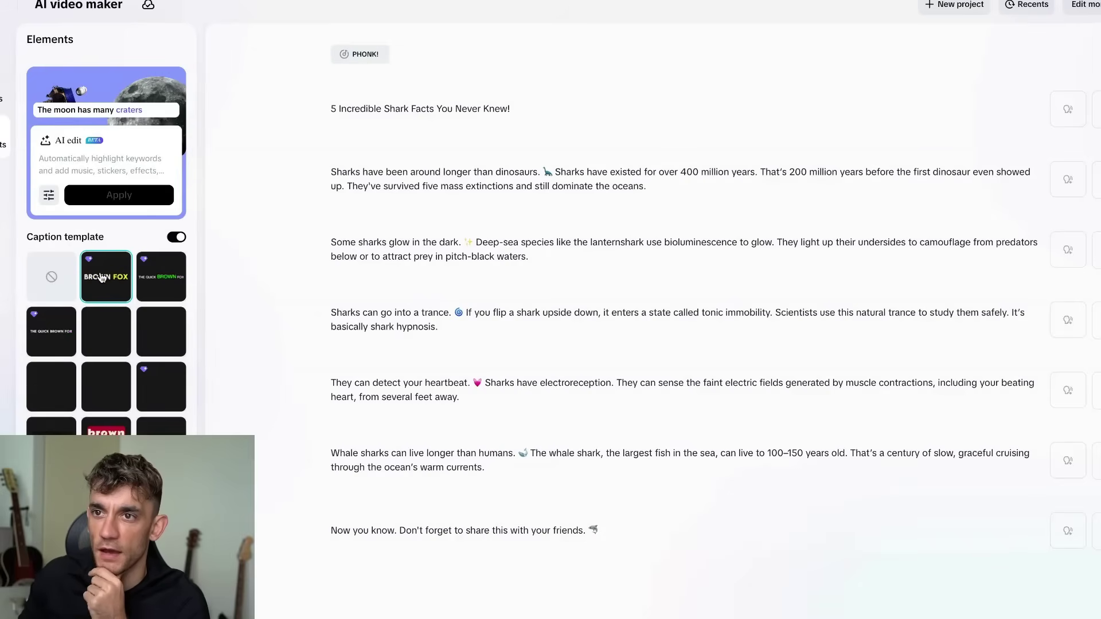
# - Create a Leo Emotions voiceover for all scenes and preview the start of the video
pyautogui.click(2, 91)
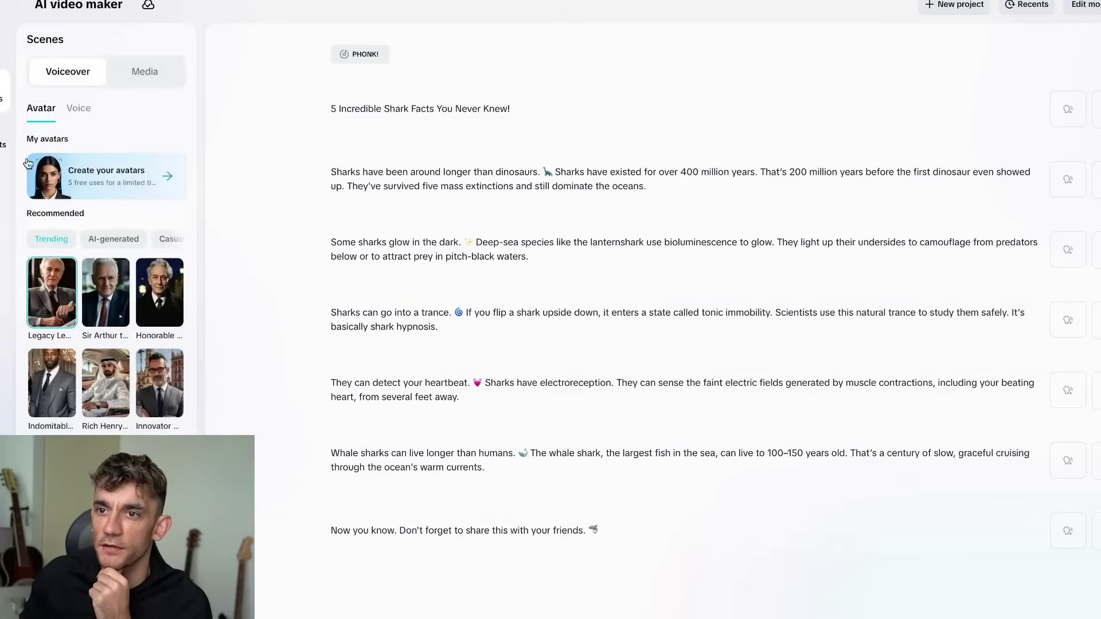
pyautogui.click(78, 108)
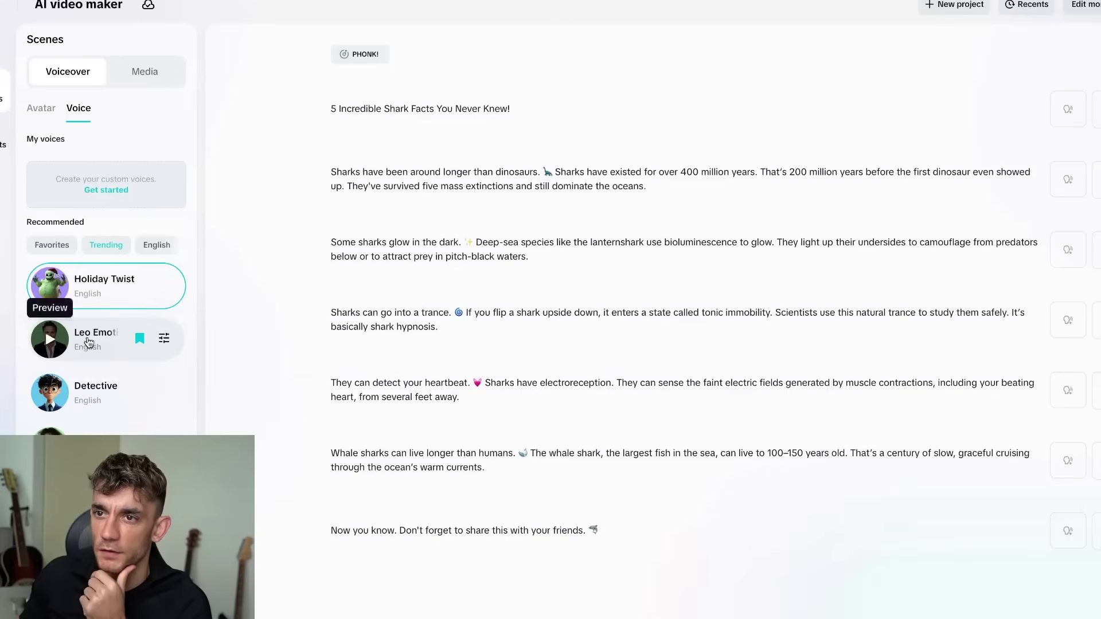
pyautogui.click(94, 345)
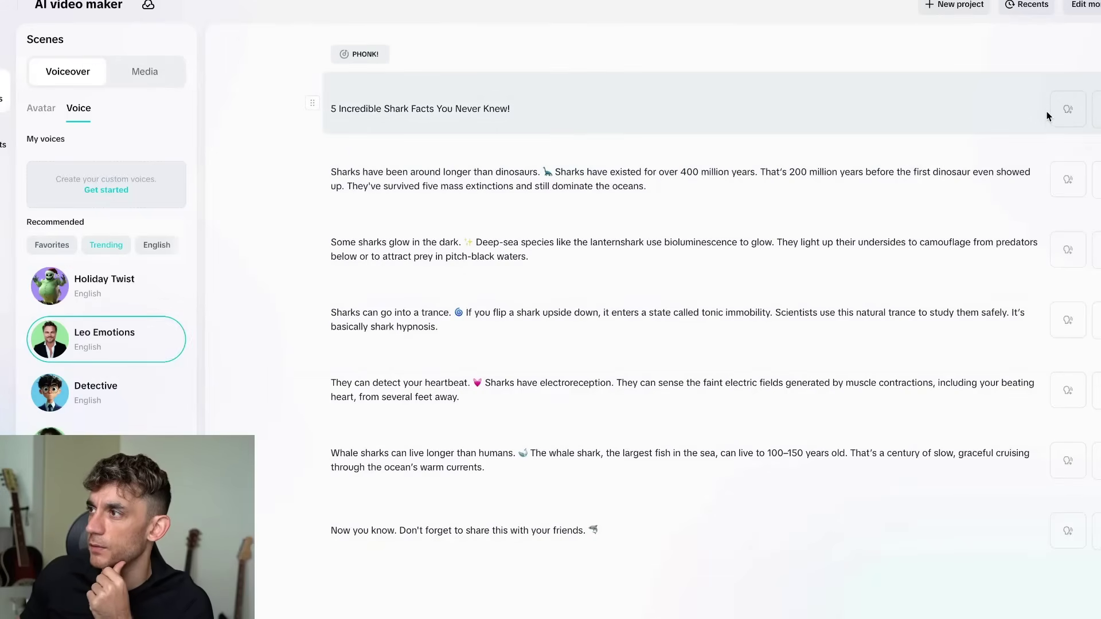
pyautogui.moveTo(1055, 114)
pyautogui.click(1099, 133)
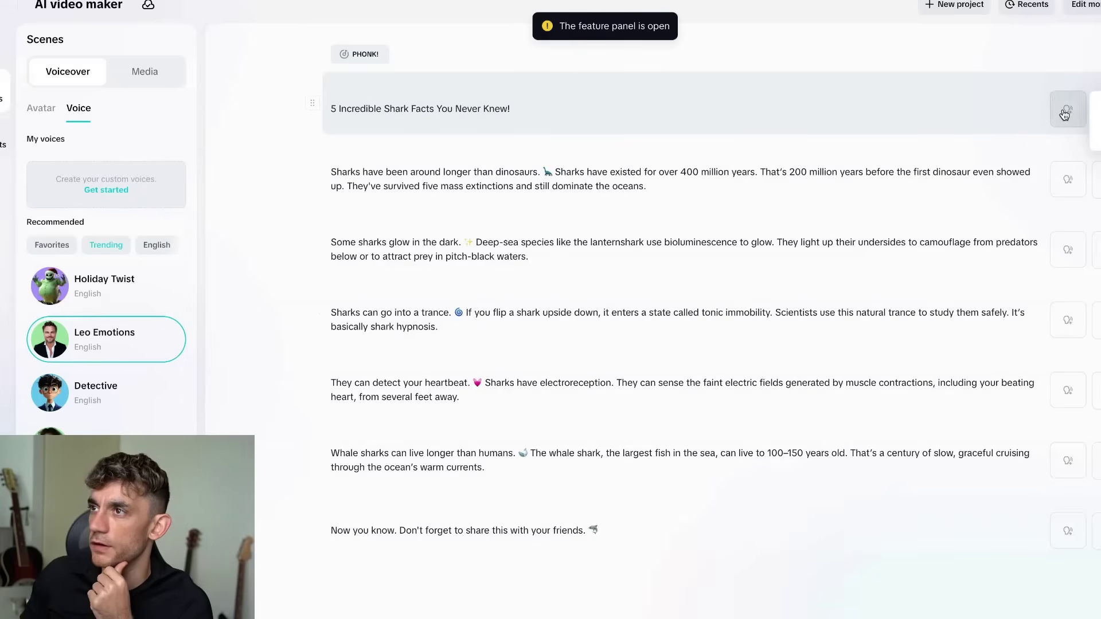
pyautogui.click(1099, 134)
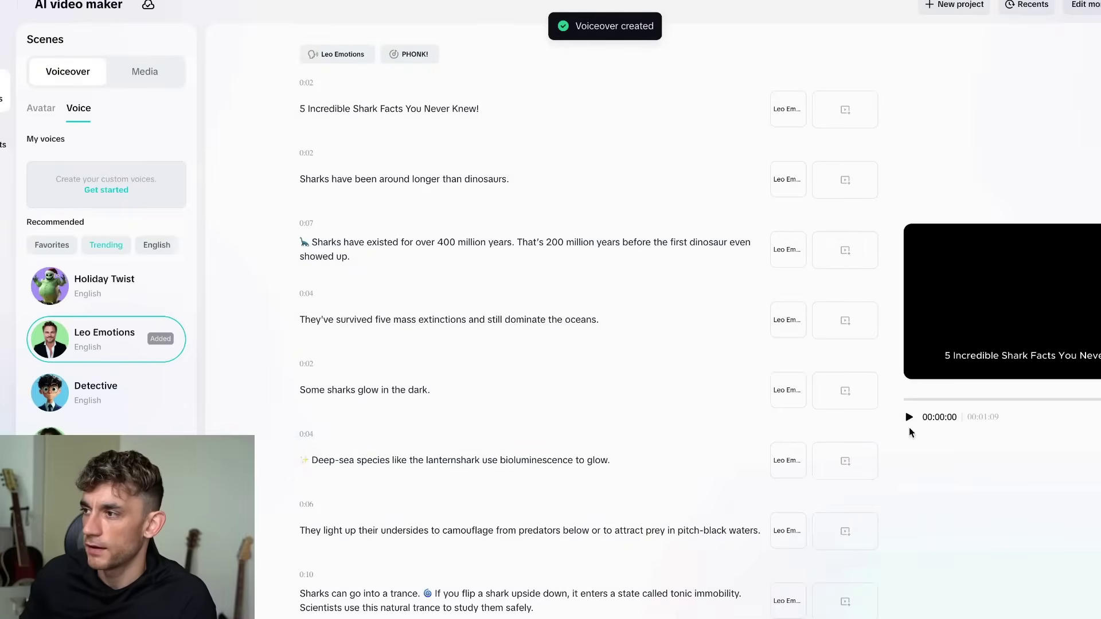
pyautogui.click(910, 418)
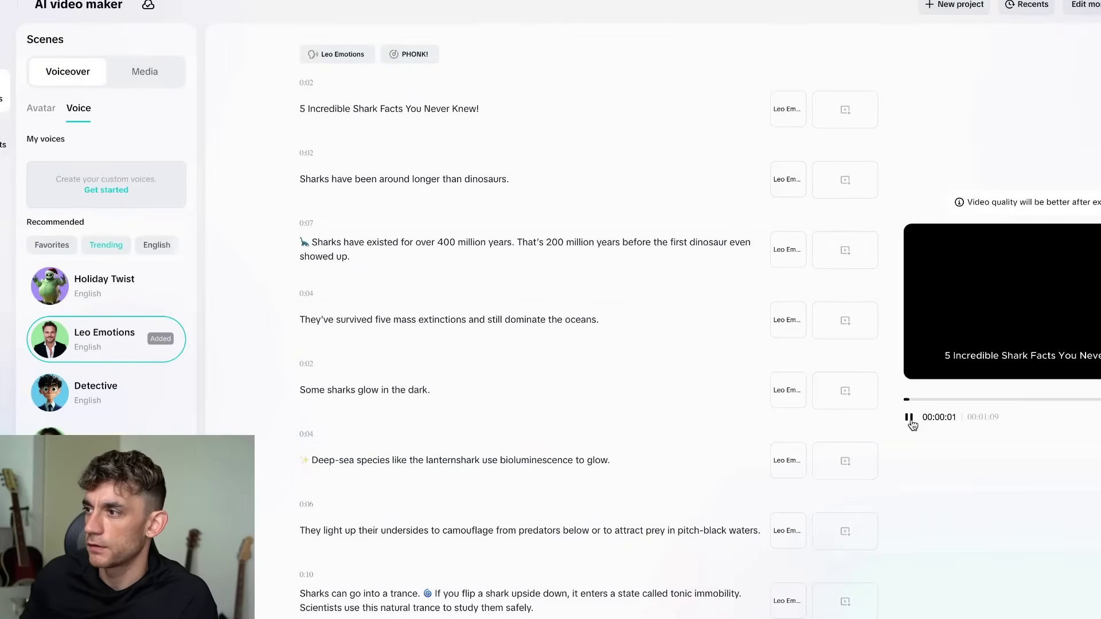
pyautogui.click(911, 420)
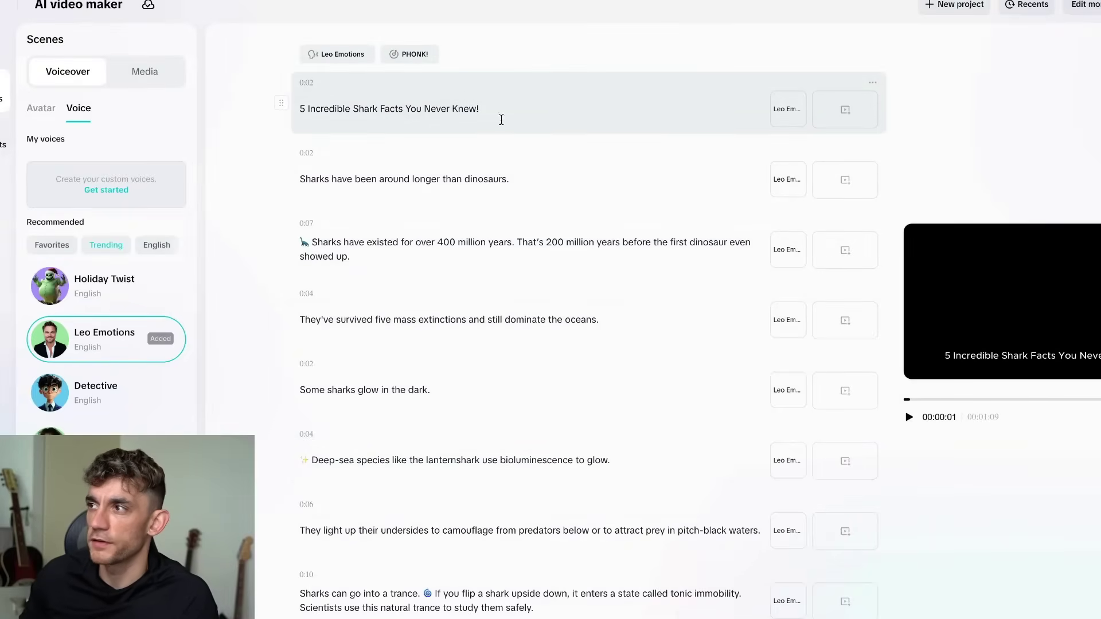
# - Generate AI media for the first scene, "5 Incredible Shark Facts You Never Knew!", and preview the result
pyautogui.click(846, 109)
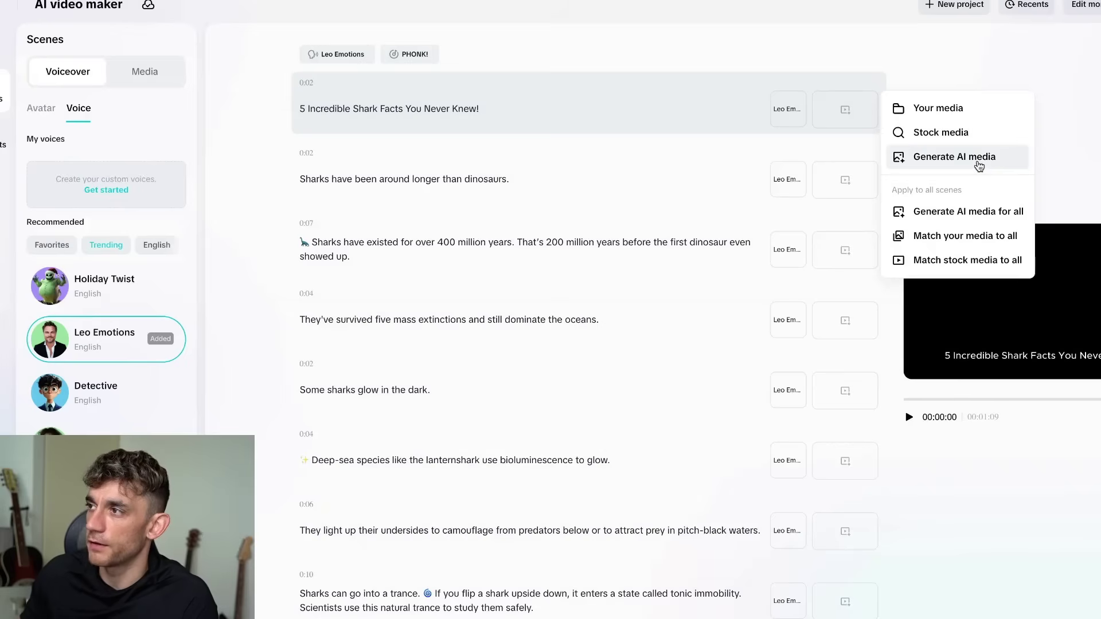
pyautogui.click(727, 76)
pyautogui.click(858, 110)
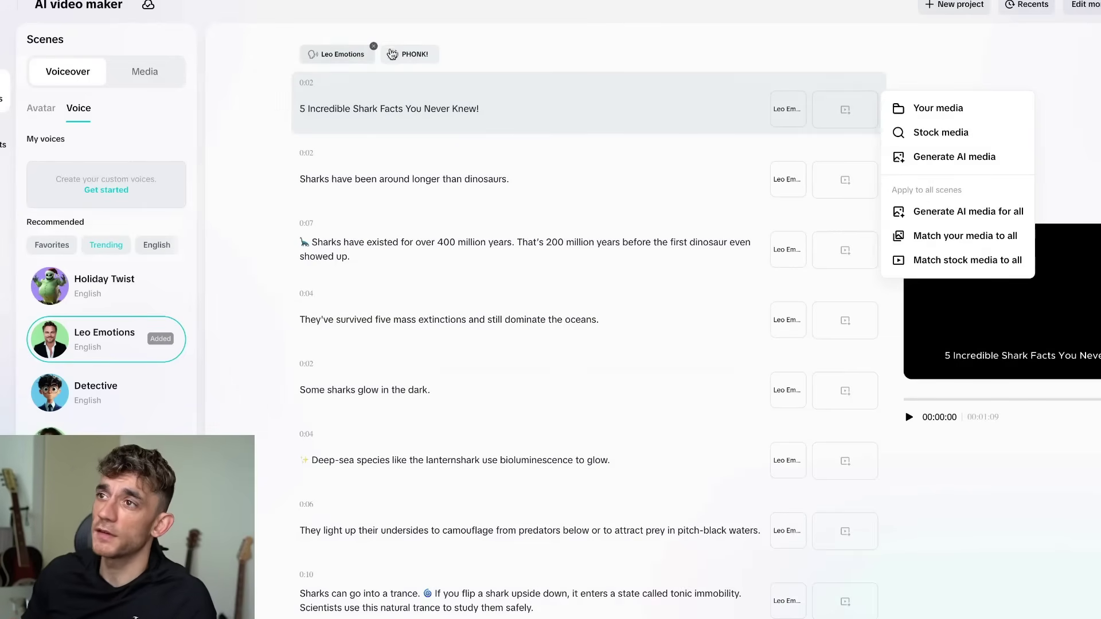
pyautogui.moveTo(330, 53)
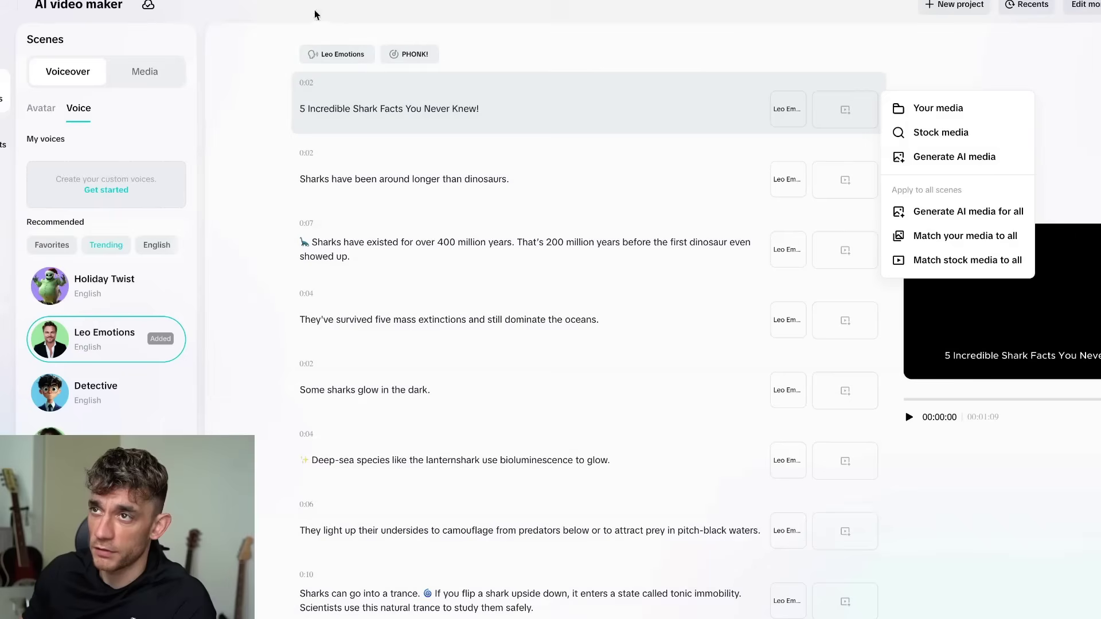
pyautogui.click(968, 156)
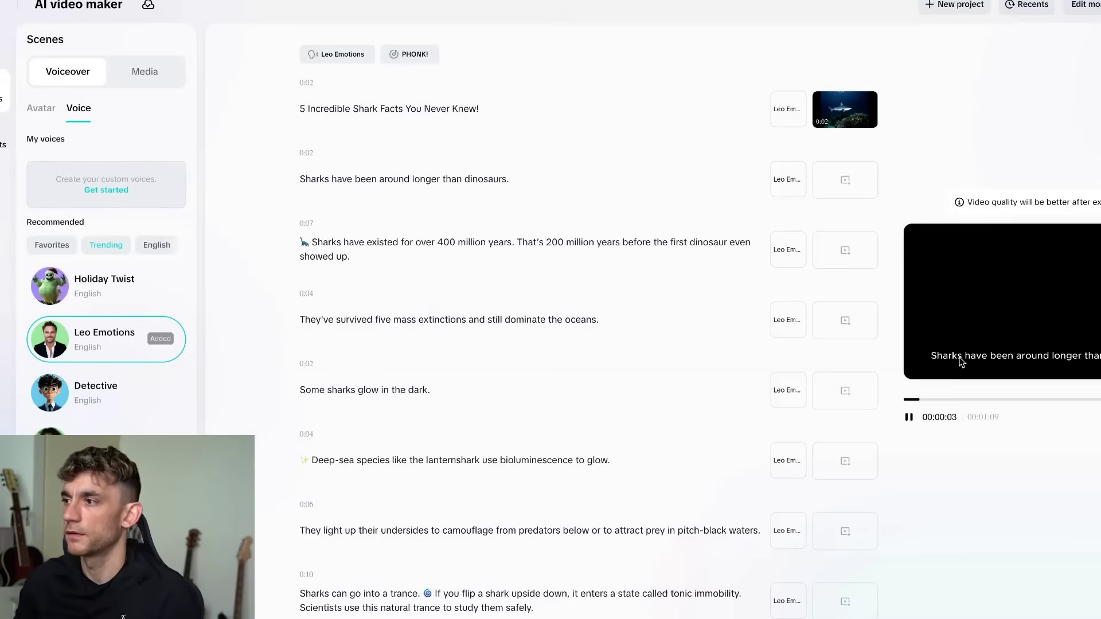
pyautogui.click(909, 418)
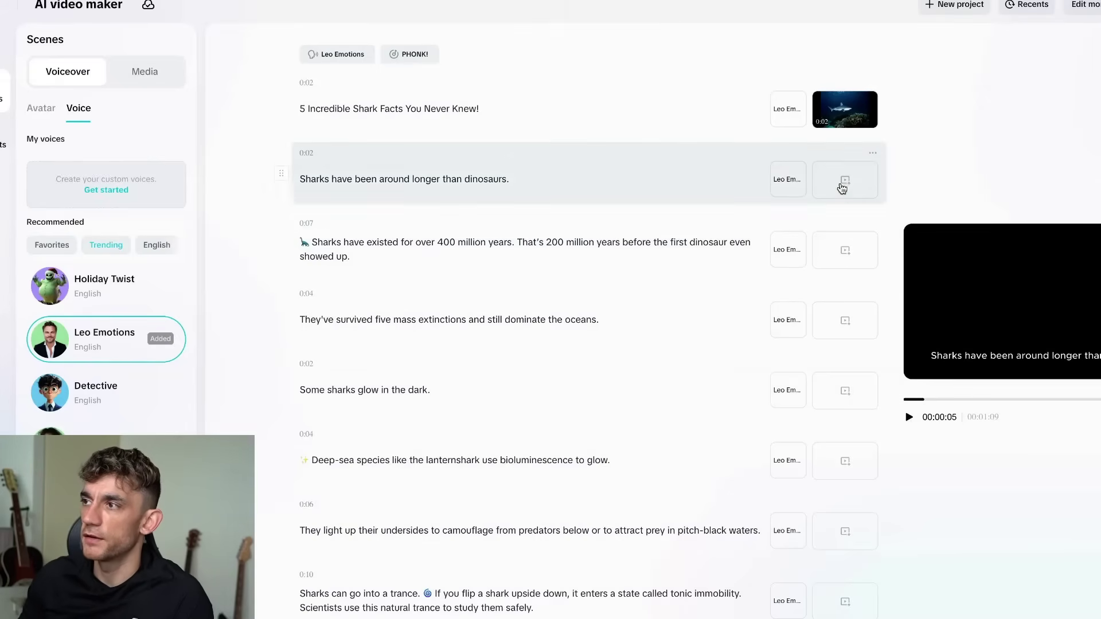
# - Check the media options for the second scene and automatically match stock media to the script's scenes
pyautogui.click(842, 189)
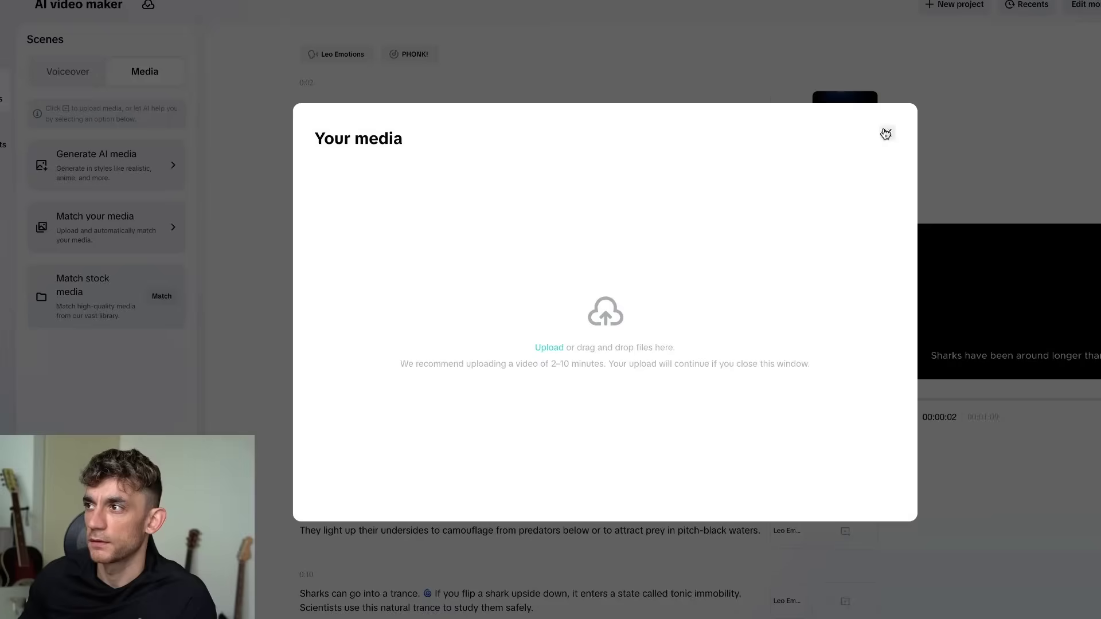
pyautogui.click(887, 133)
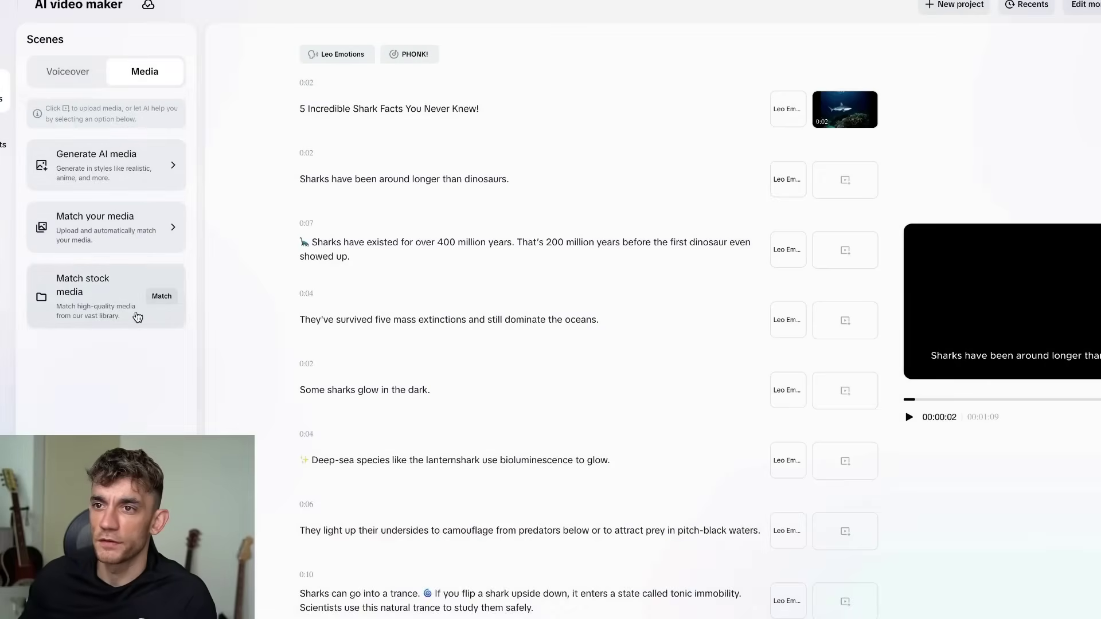
pyautogui.click(174, 295)
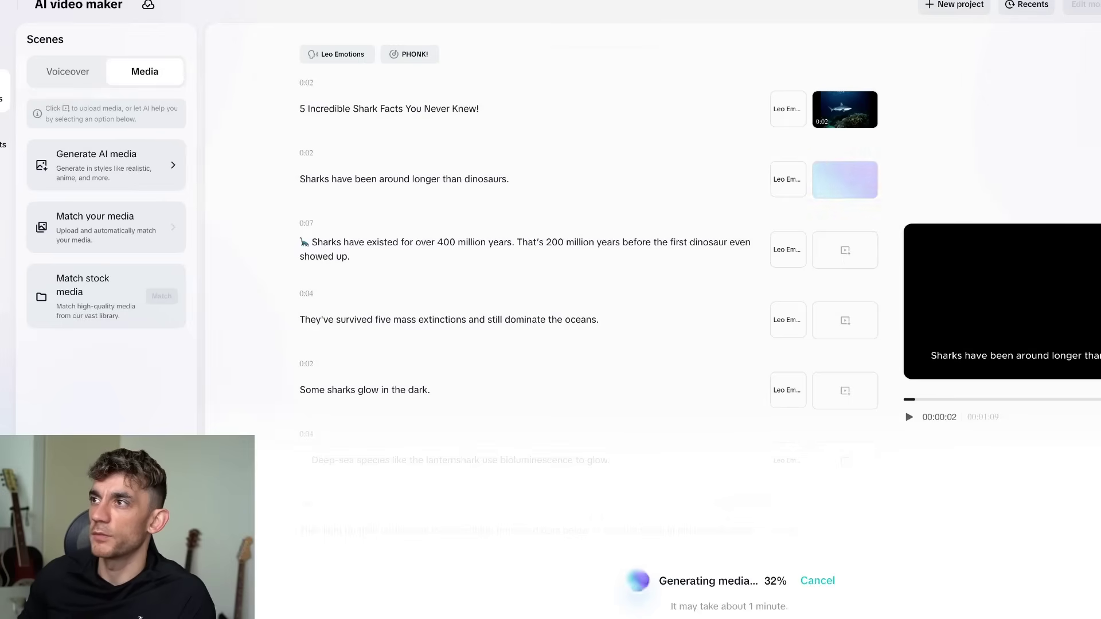
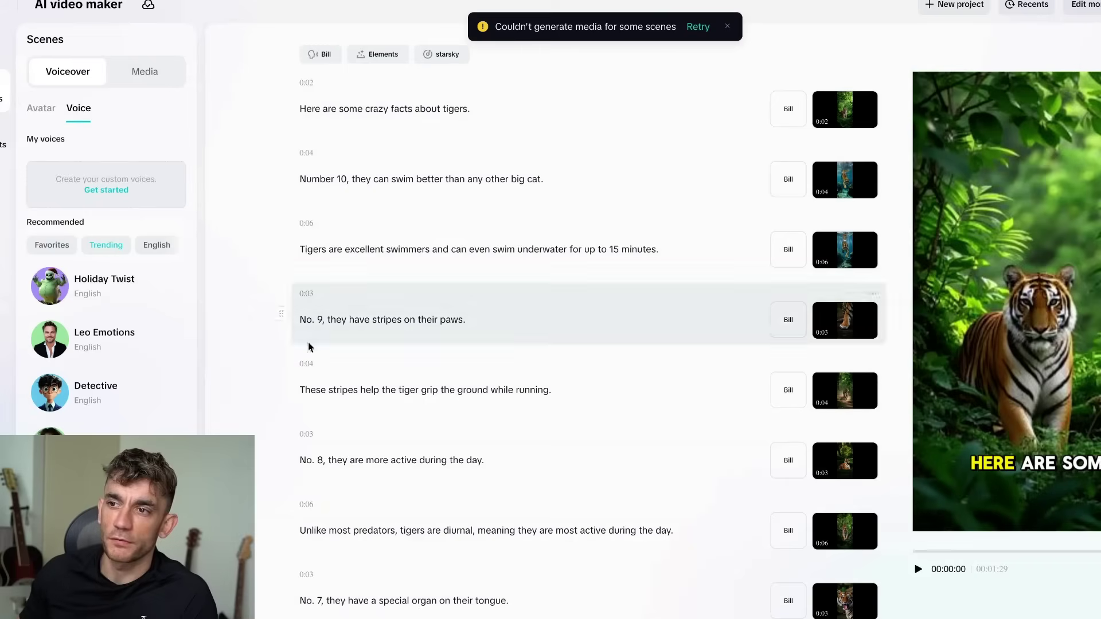
# - Dismiss the media generation warning and export the tiger facts video as a 720p mp4 at 24fps with recommended quality
pyautogui.click(728, 26)
pyautogui.scroll(-2, 631, 229)
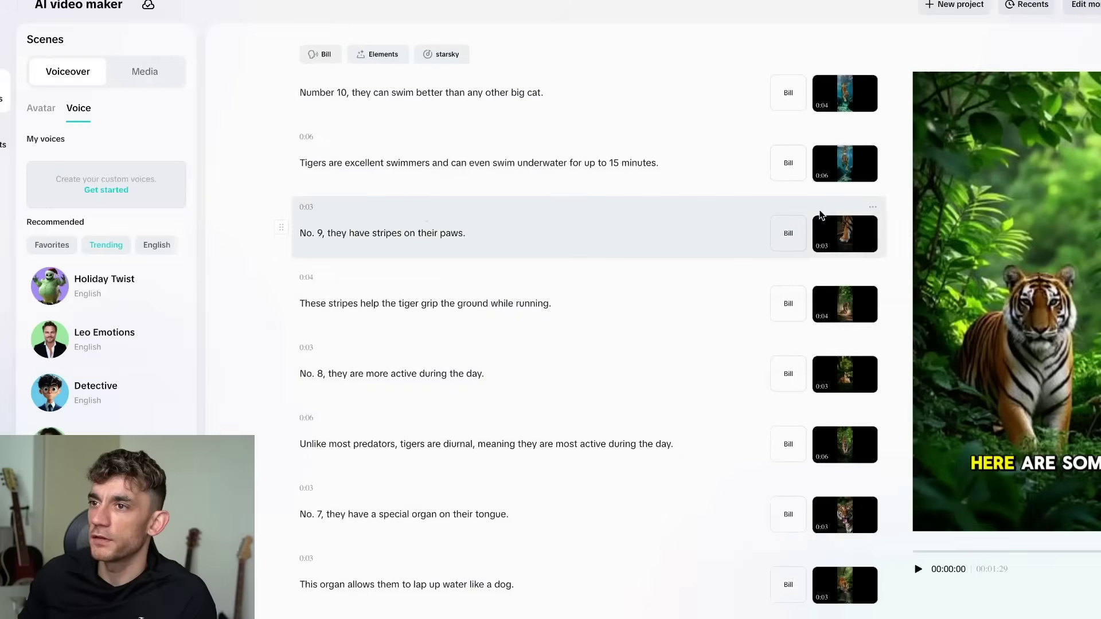
pyautogui.scroll(2, 516, 218)
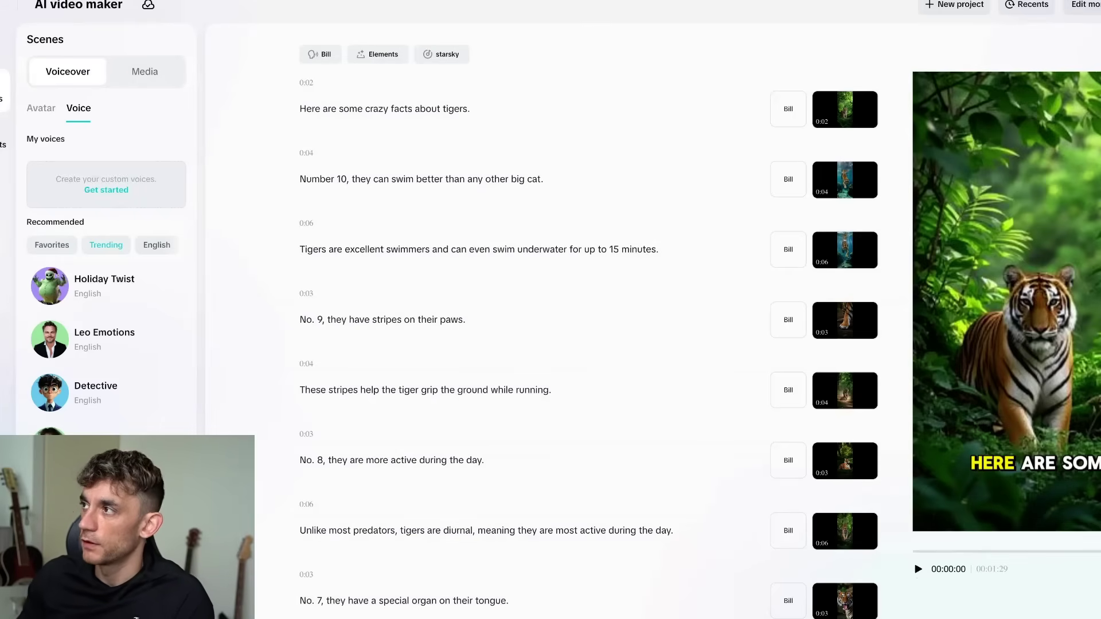
pyautogui.click(1100, 4)
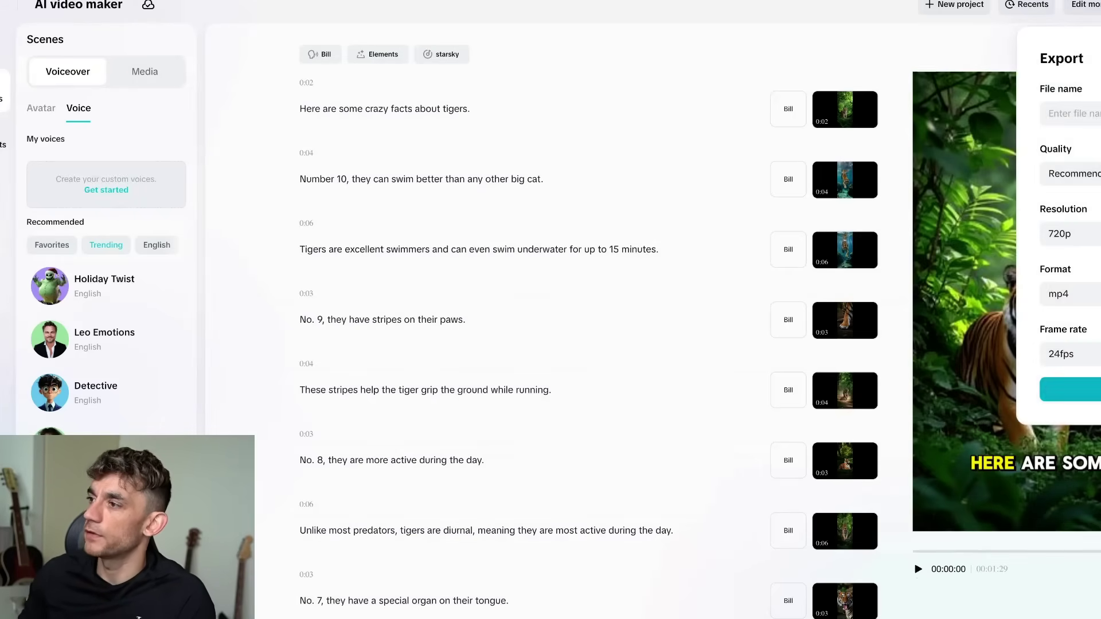
pyautogui.click(1070, 390)
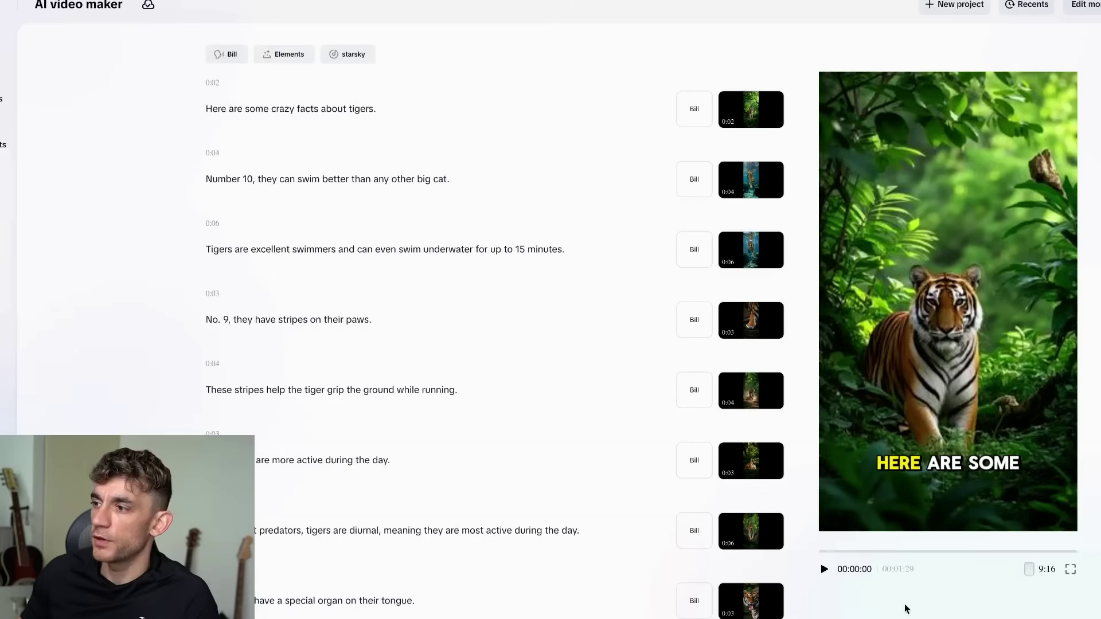
# - Play the exported tiger facts video, skip ahead in it, and close the download dialog
pyautogui.click(826, 571)
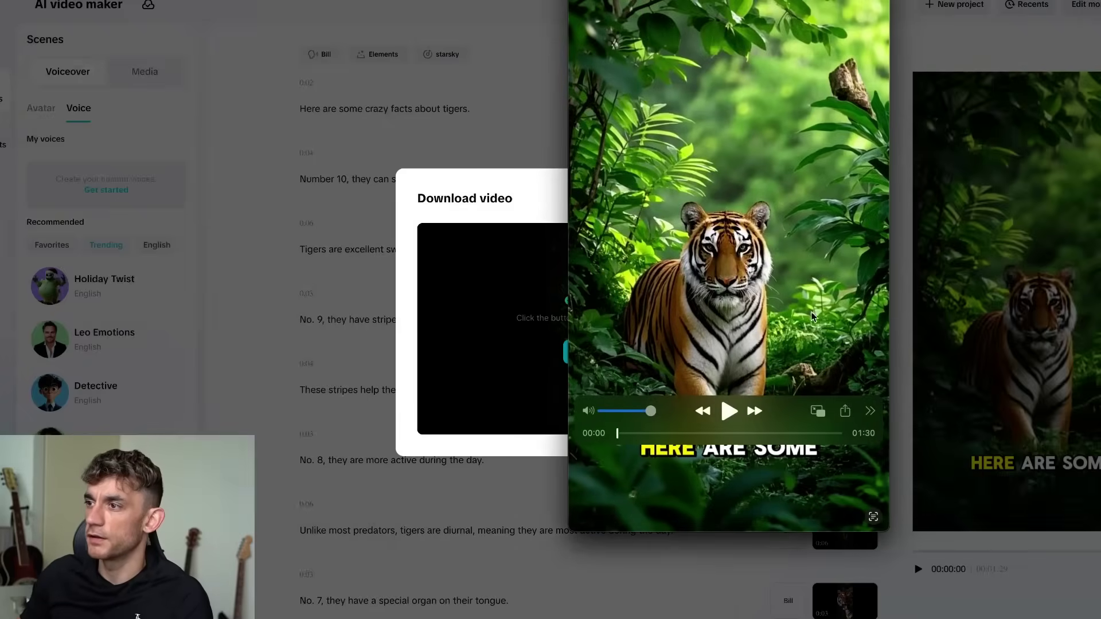
pyautogui.click(676, 433)
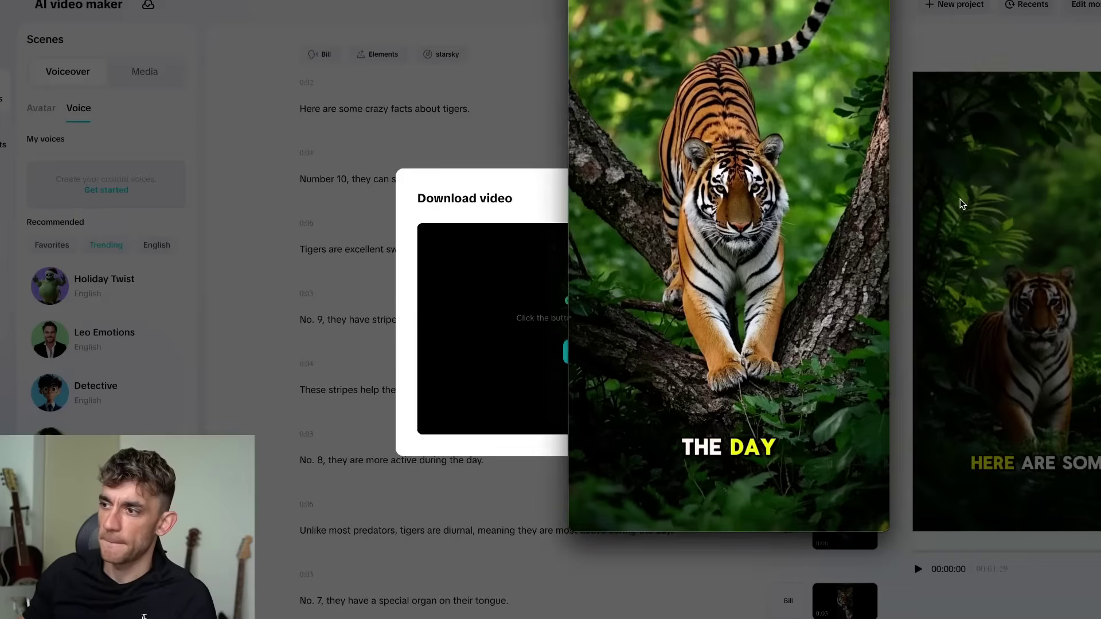
pyautogui.moveTo(758, 446)
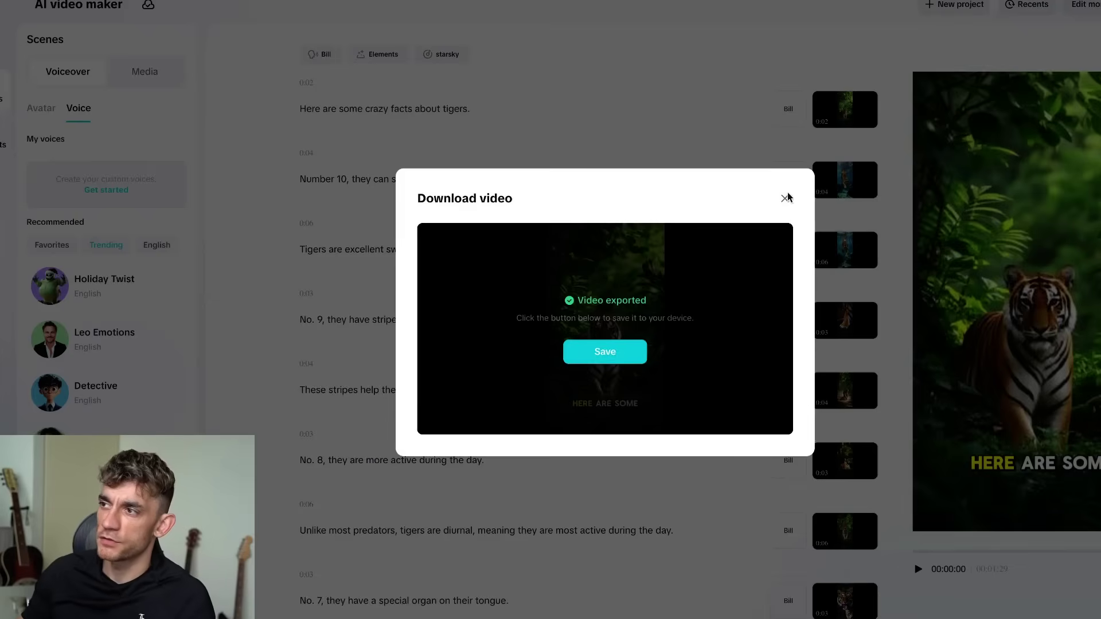
pyautogui.click(786, 199)
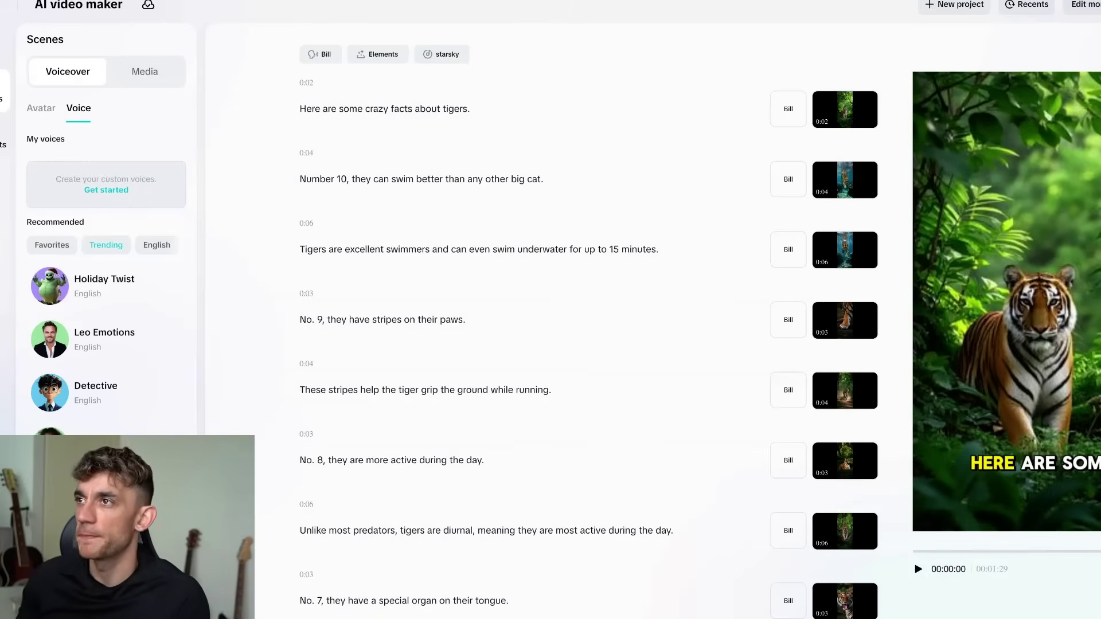
# - Review the tiger project's script scenes and its media, elements and music options
pyautogui.scroll(-12, 640, 267)
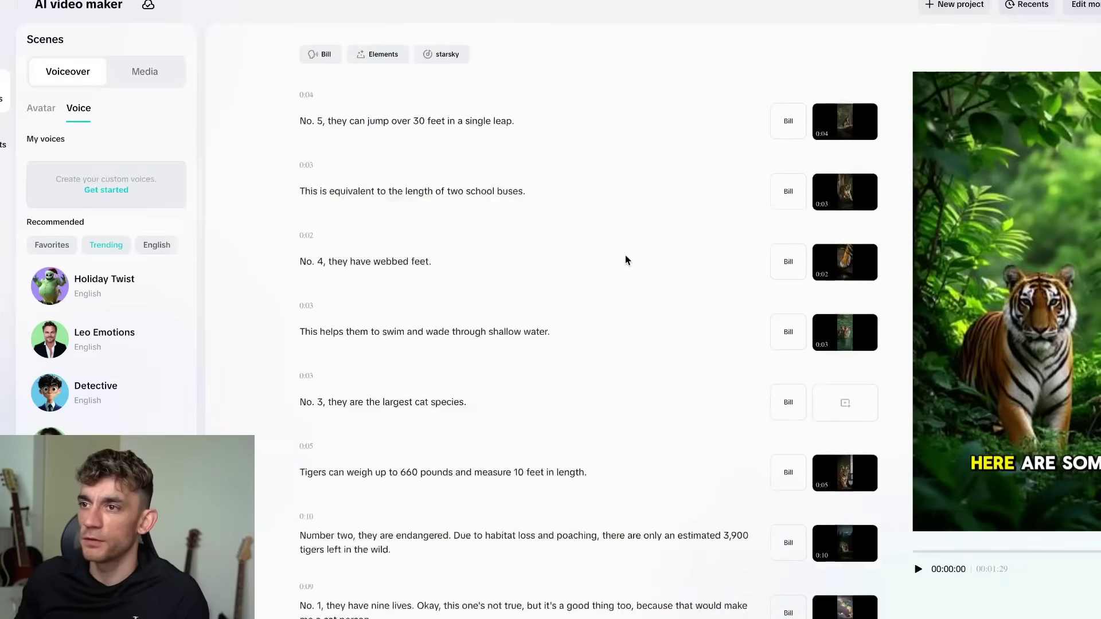
pyautogui.scroll(12, 625, 258)
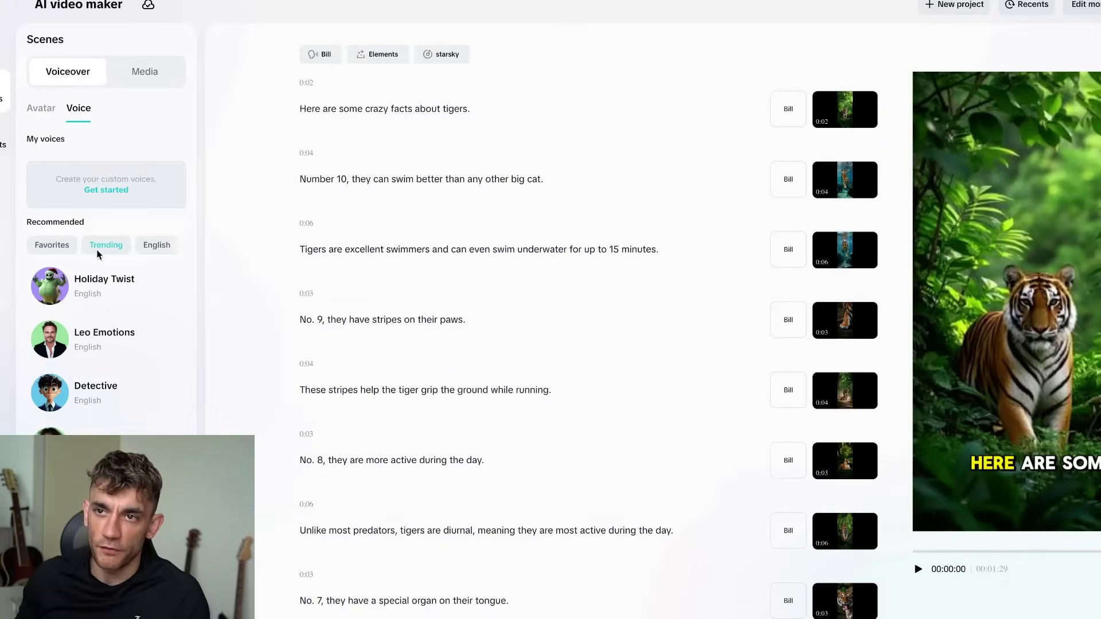
pyautogui.click(120, 84)
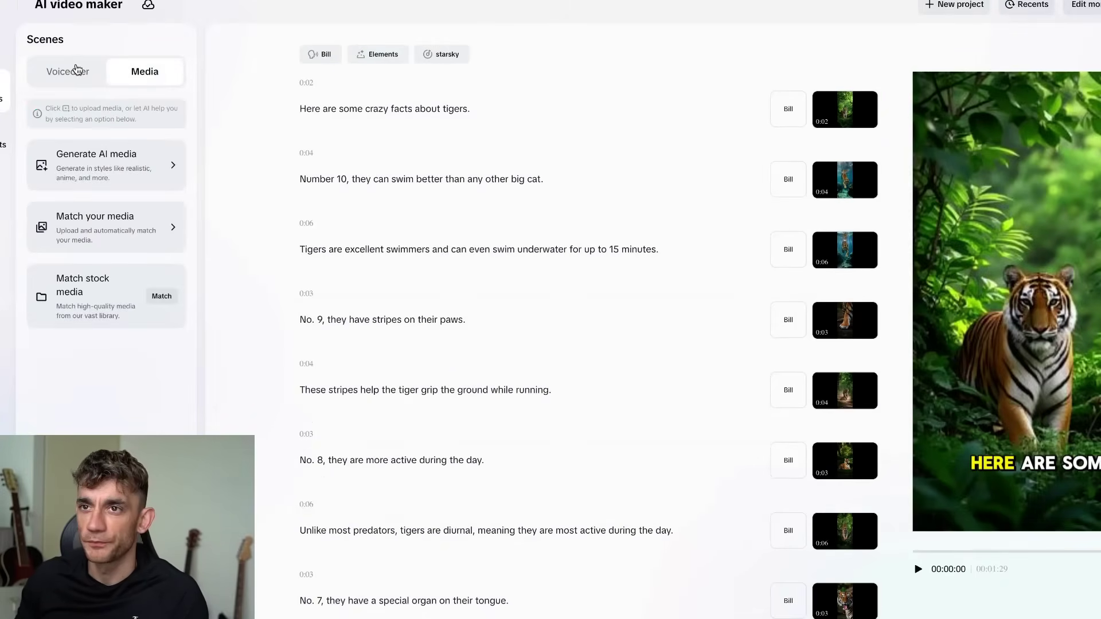
pyautogui.click(2, 137)
pyautogui.click(2, 183)
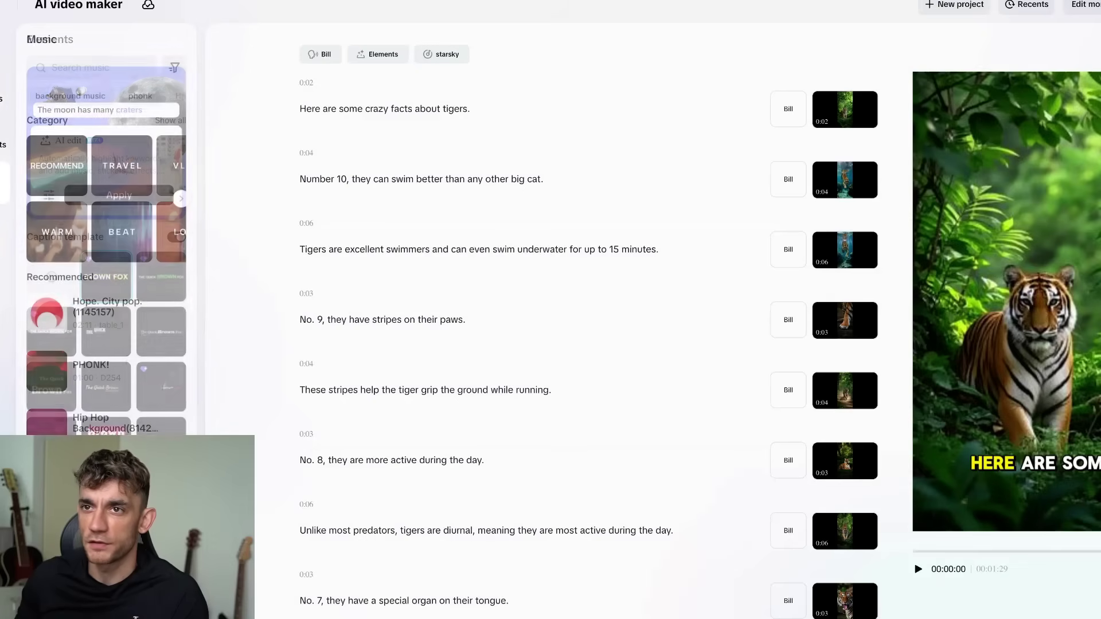
pyautogui.click(2, 137)
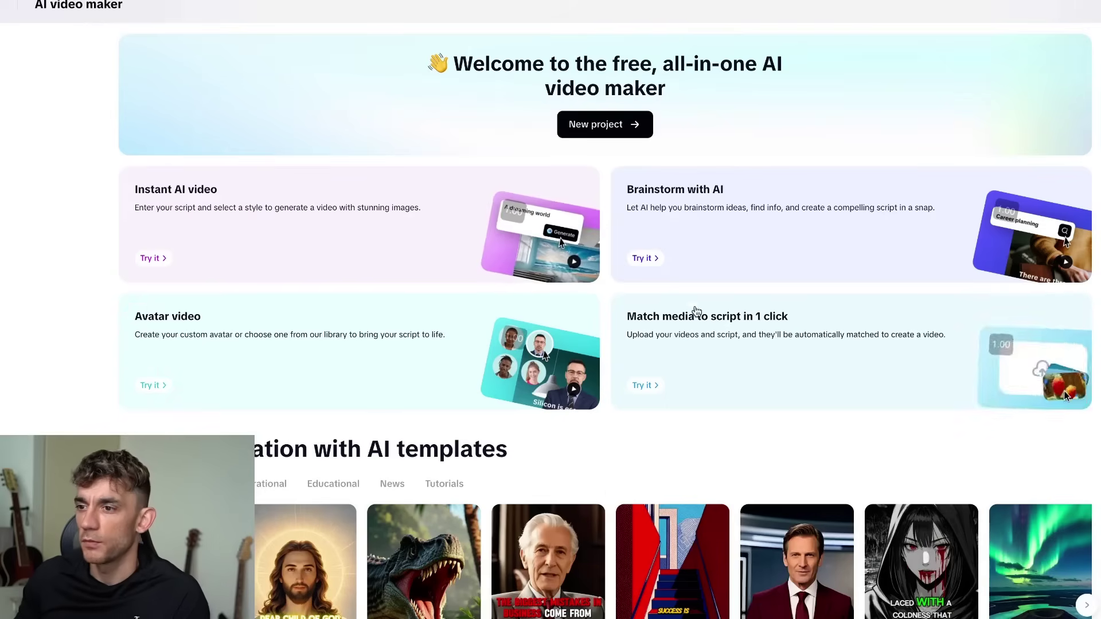
# - Browse the trending AI video templates and preview the Latest News and Lesson for Success examples
pyautogui.scroll(-5, 530, 356)
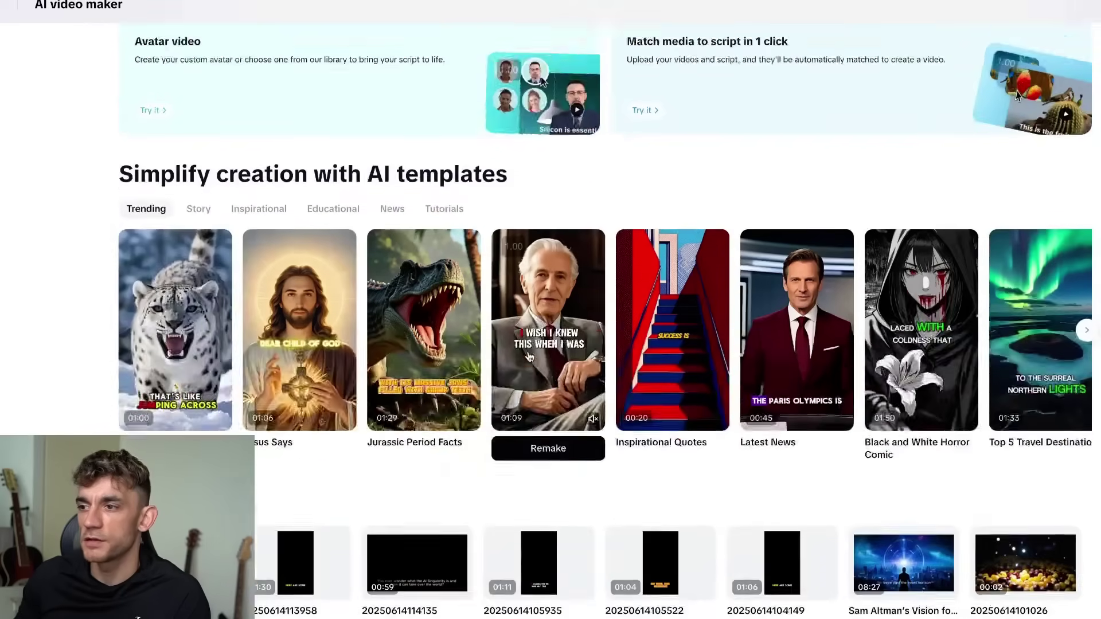
pyautogui.scroll(-1, 530, 357)
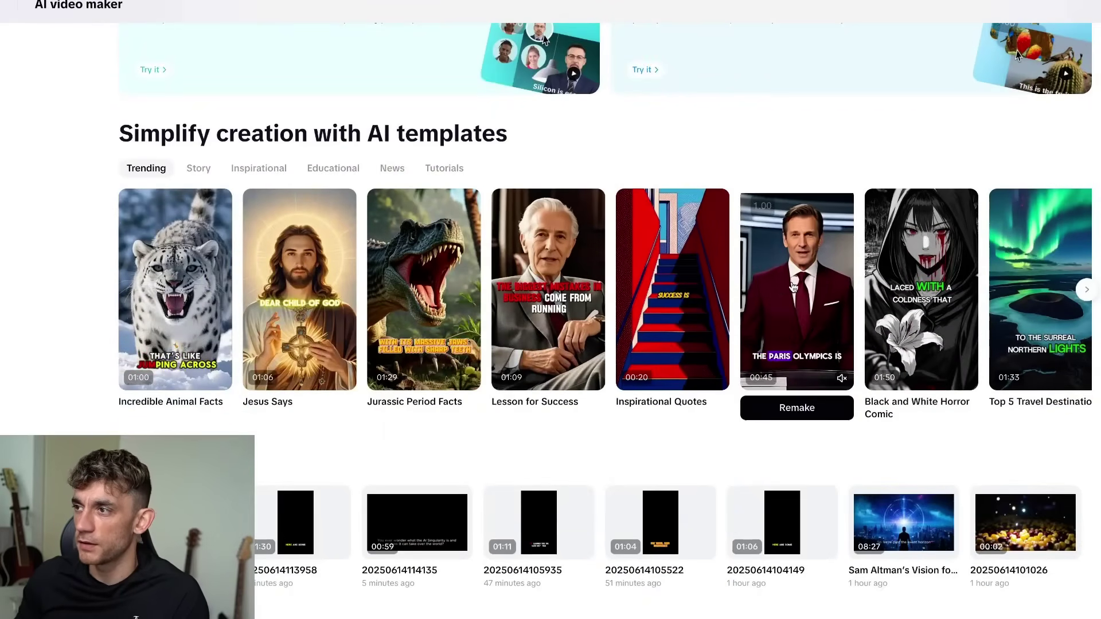
pyautogui.moveTo(760, 280)
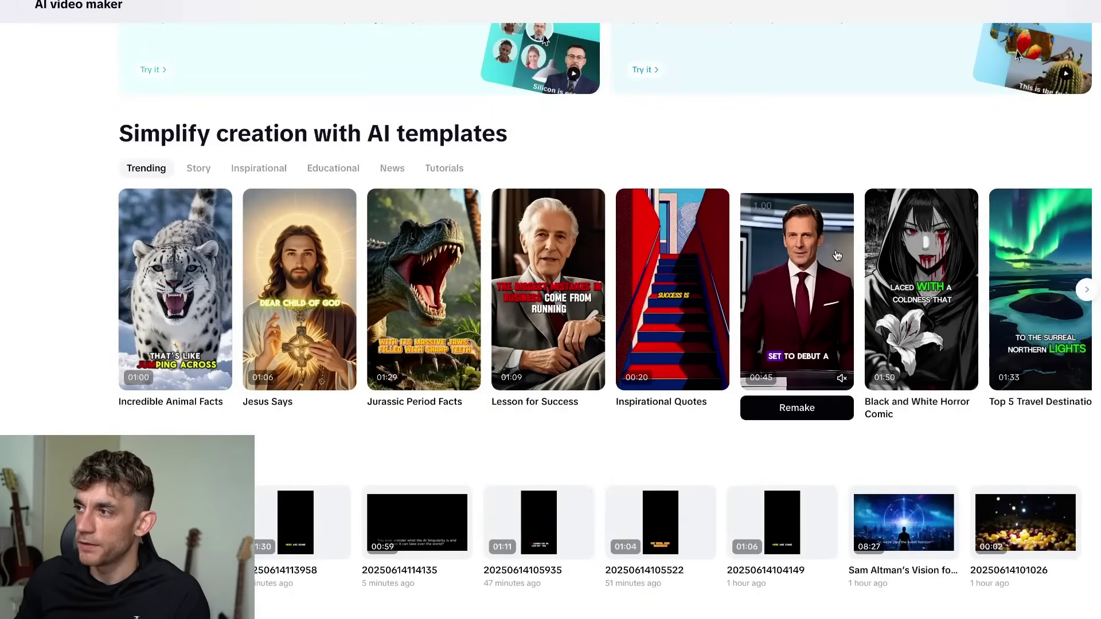
pyautogui.click(562, 286)
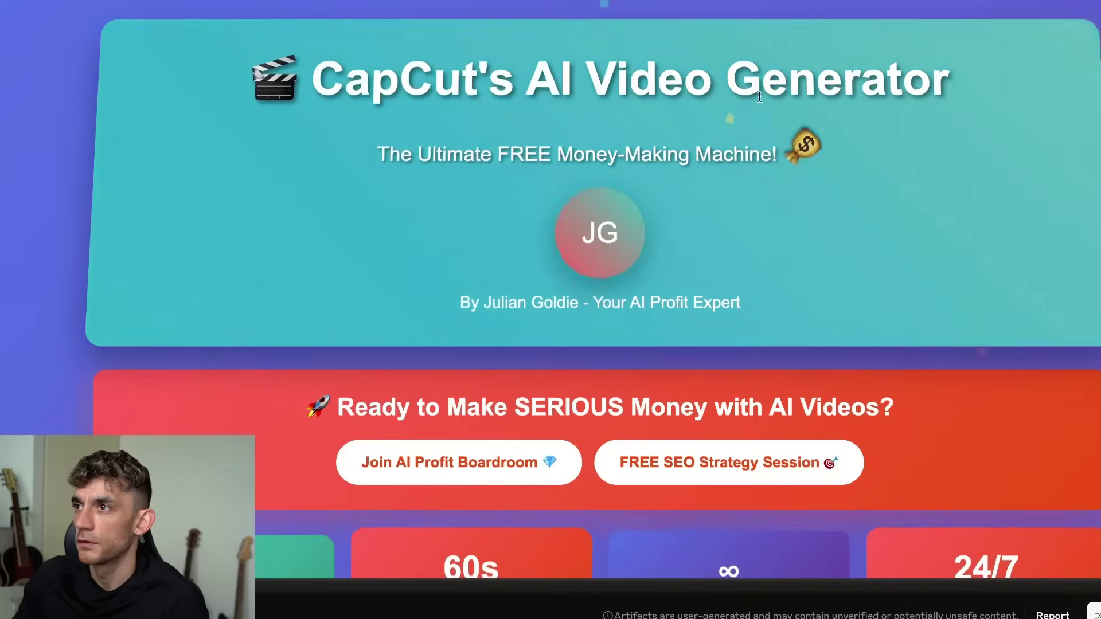
# - Read the "CapCut's AI Video Generator" cheatsheet page, including its key features and pro tips
pyautogui.tripleClick(830, 62)
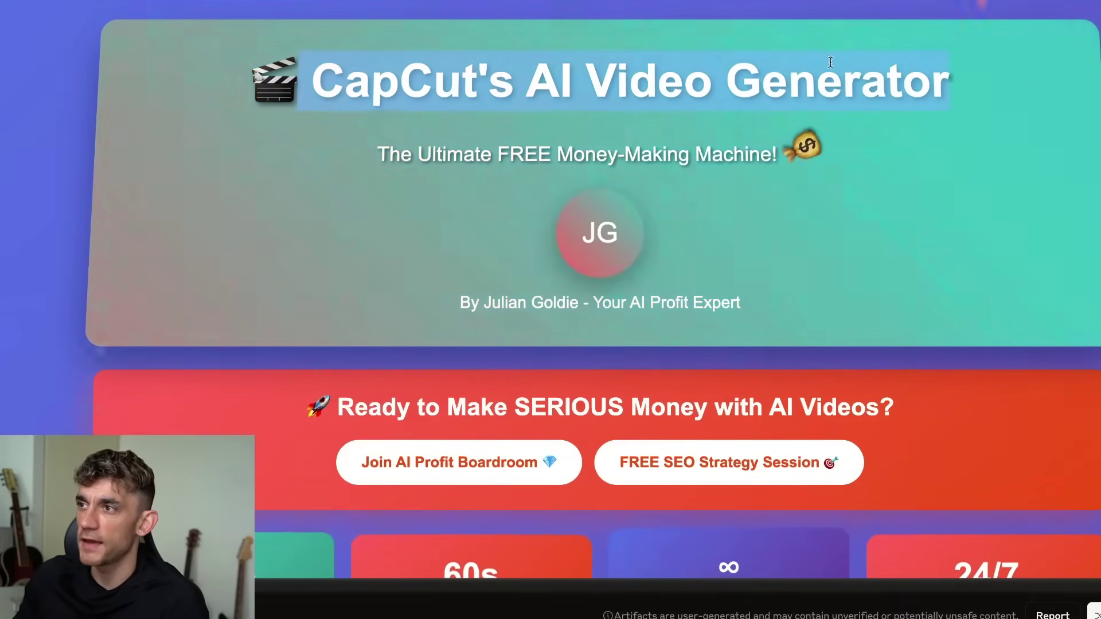
pyautogui.scroll(-6, 504, 199)
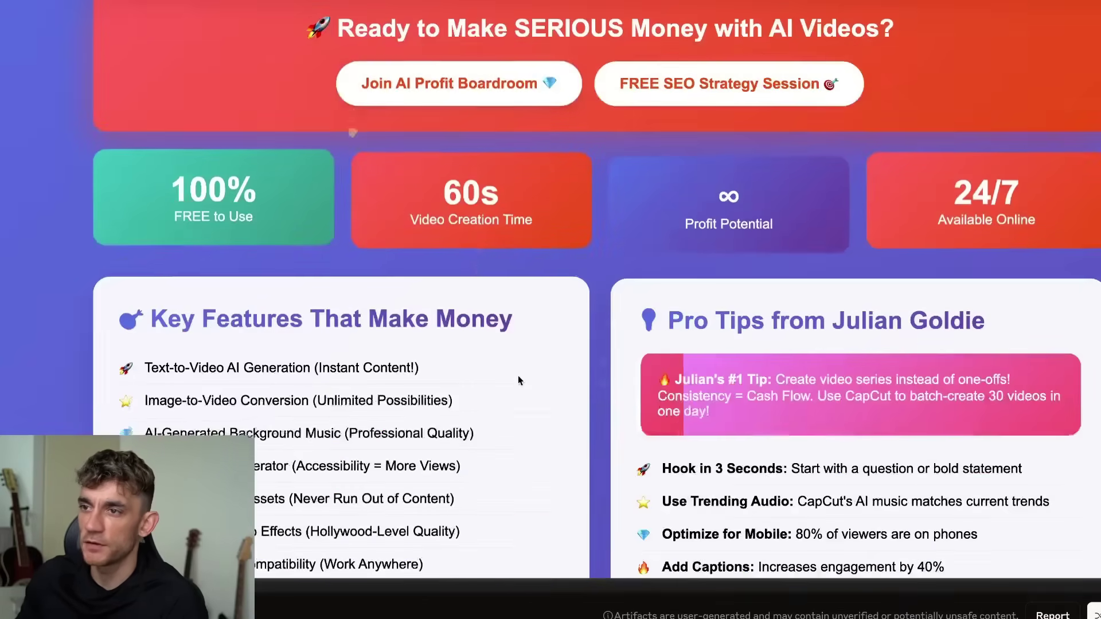
pyautogui.scroll(-7, 523, 373)
pyautogui.scroll(3, 553, 347)
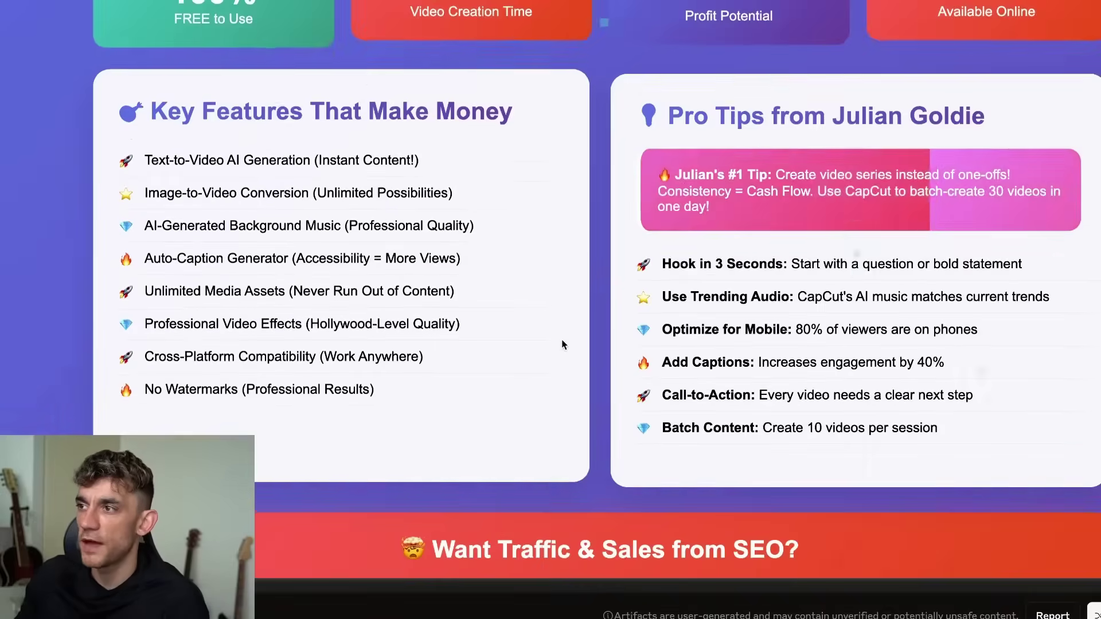
pyautogui.scroll(-15, 562, 344)
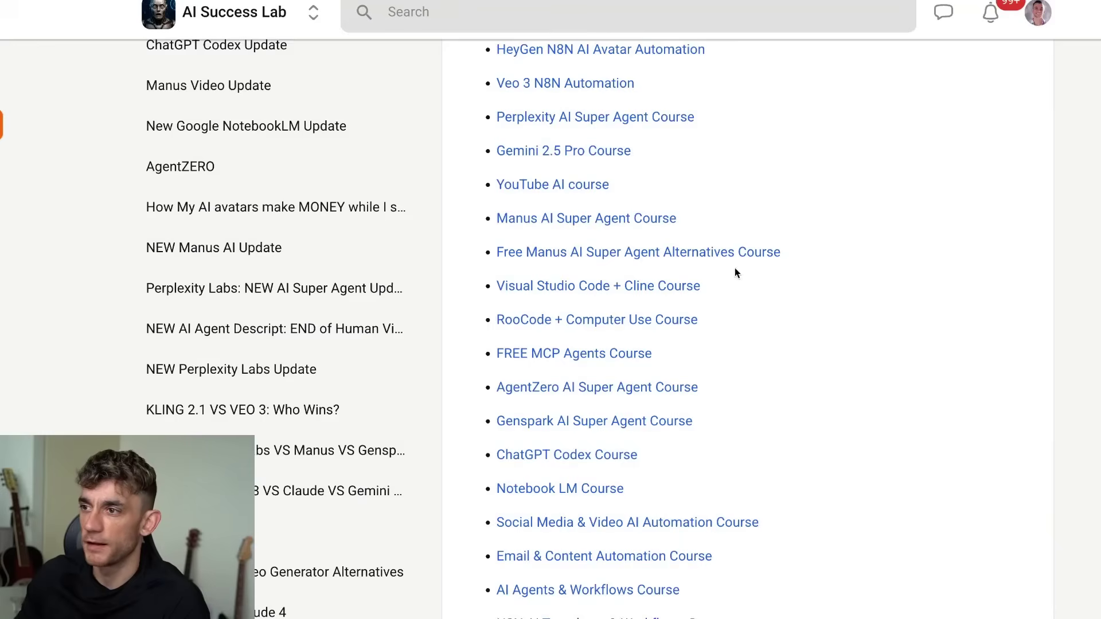
# - Review the AI Success Lab classroom notes on CapCut's AI video maker, including the 100 money-making niche ideas
pyautogui.scroll(6, 736, 274)
pyautogui.scroll(-16, 772, 420)
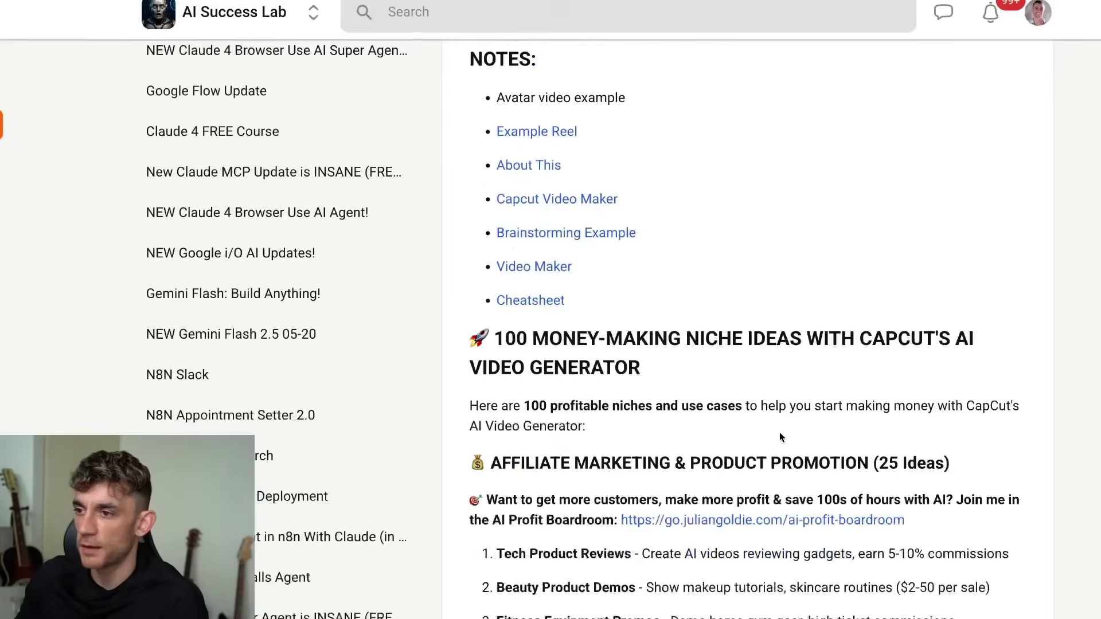
pyautogui.scroll(-5, 779, 438)
pyautogui.moveTo(477, 49); pyautogui.dragTo(929, 482)
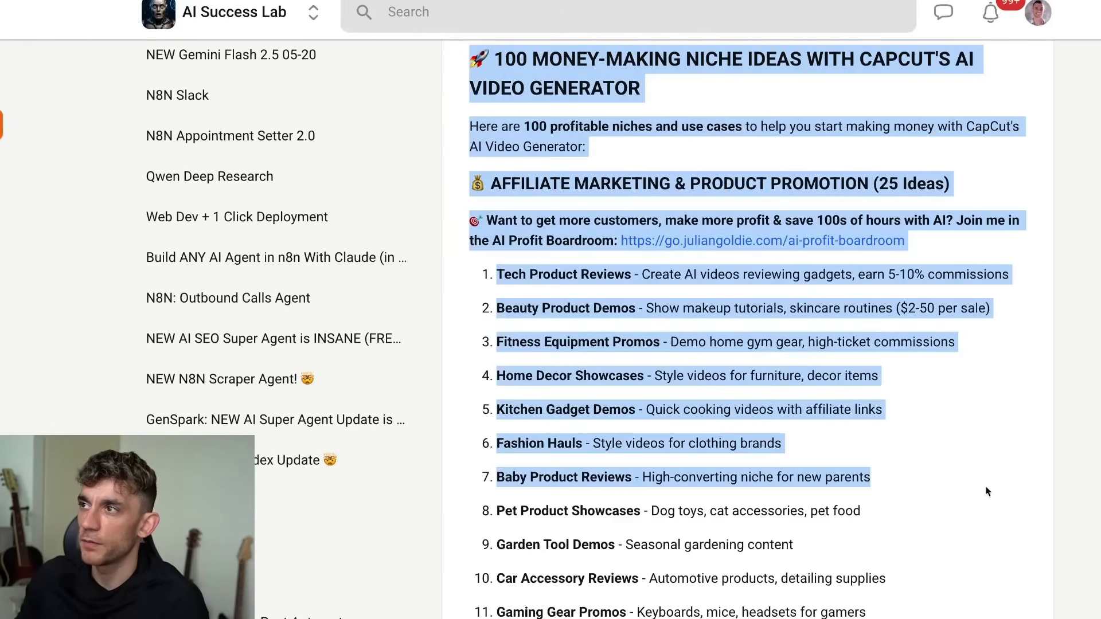
pyautogui.scroll(-20, 955, 525)
pyautogui.scroll(-20, 926, 495)
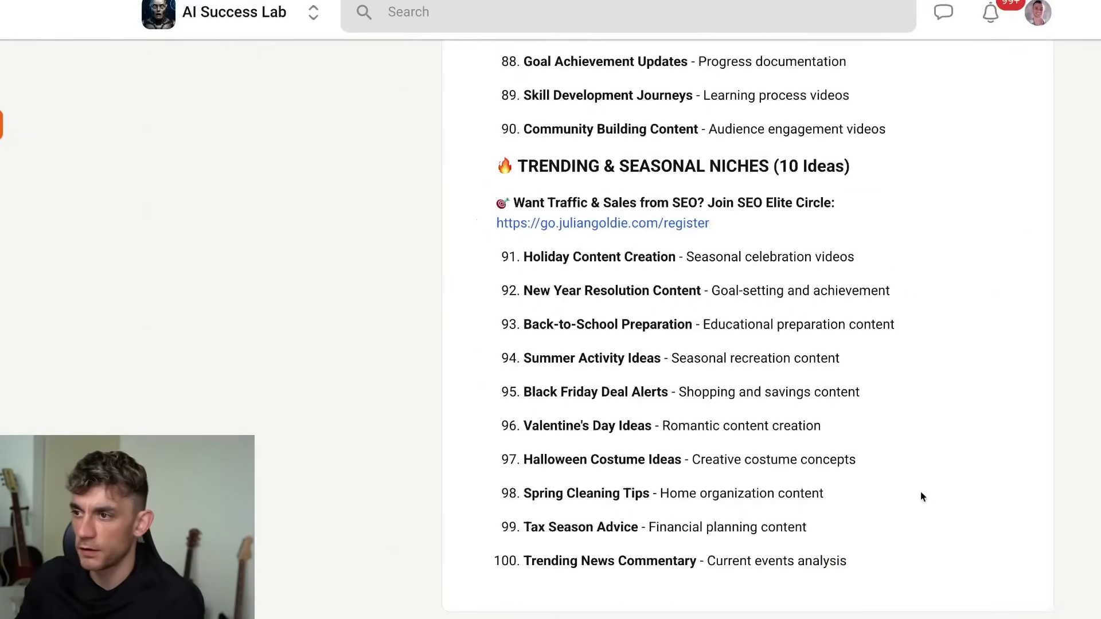
pyautogui.scroll(20, 872, 450)
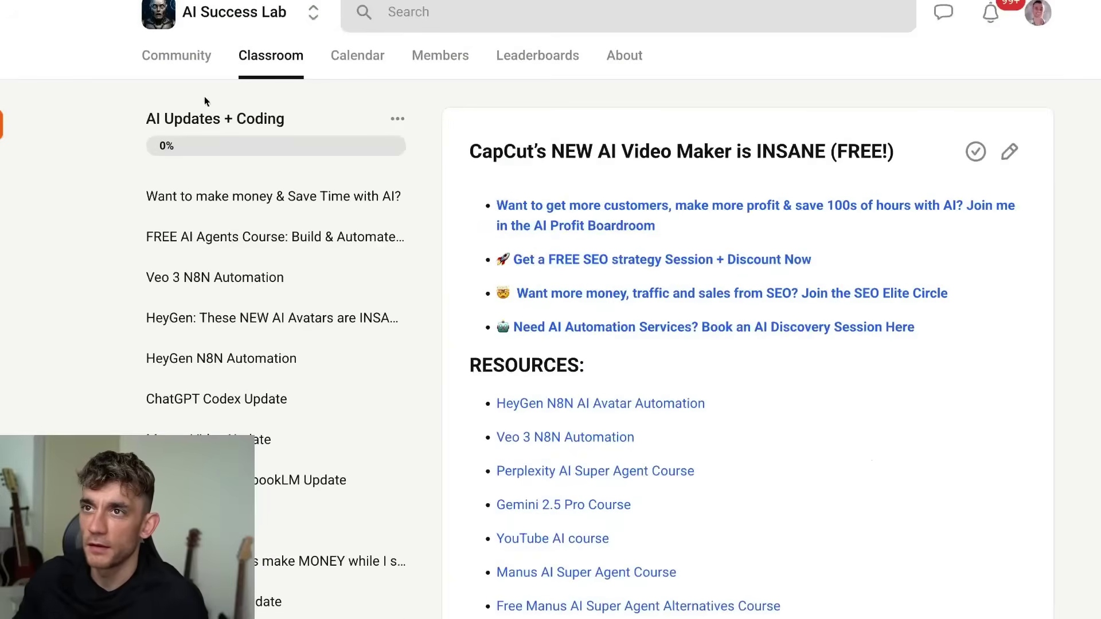
# - Open the AI Success Lab community feed, check the pinned "BREAKING: ZERO to 145,000" post, and browse the other posts
pyautogui.click(160, 10)
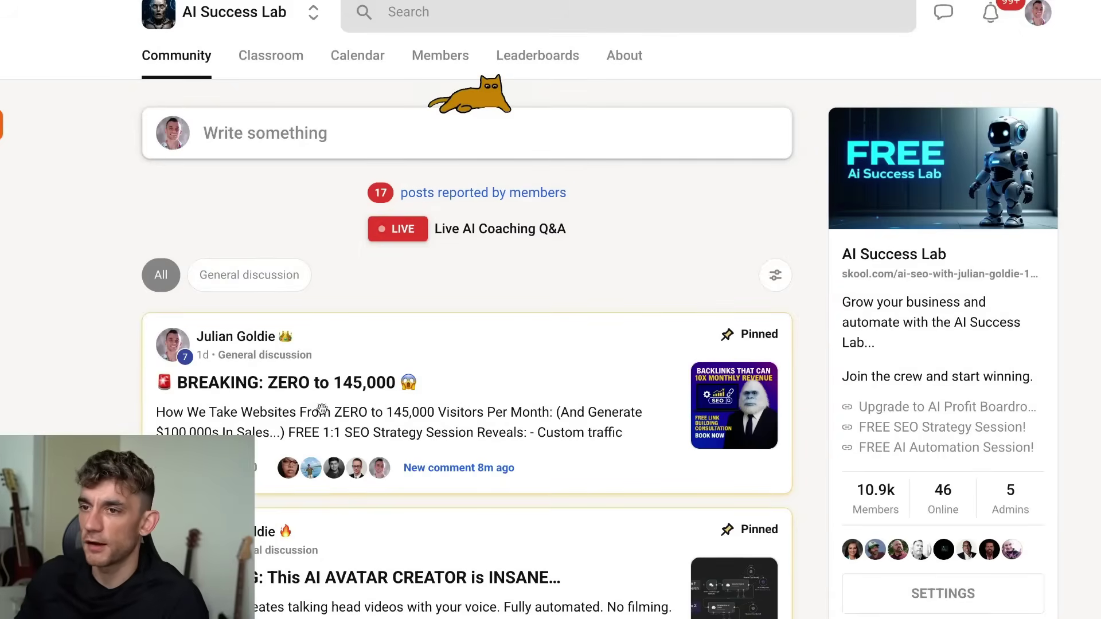
pyautogui.click(453, 385)
pyautogui.click(251, 435)
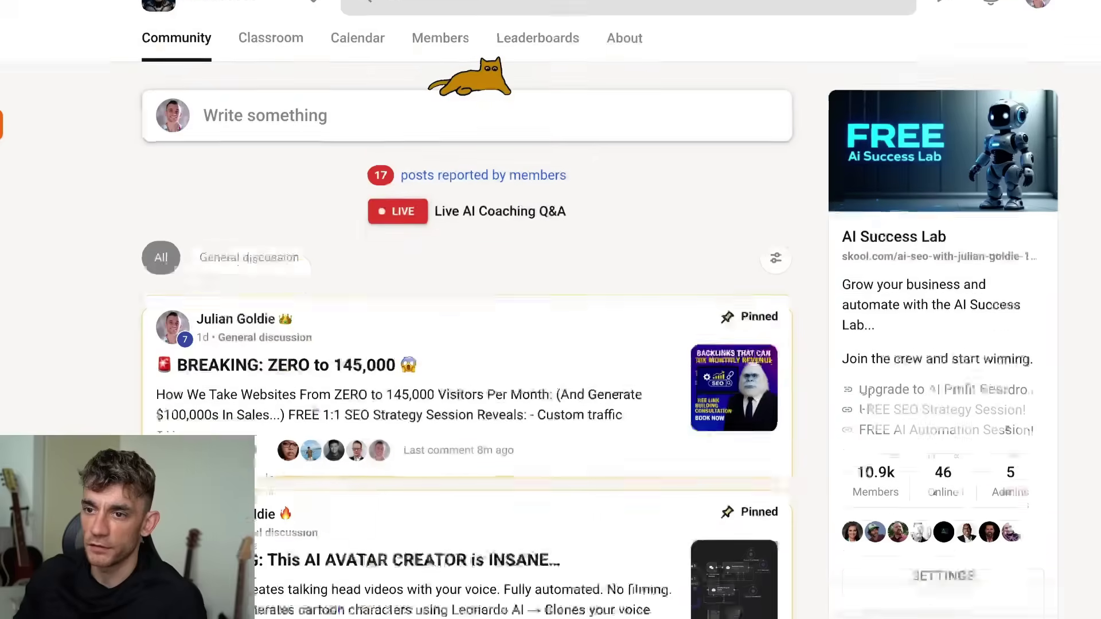
pyautogui.scroll(-8, 467, 344)
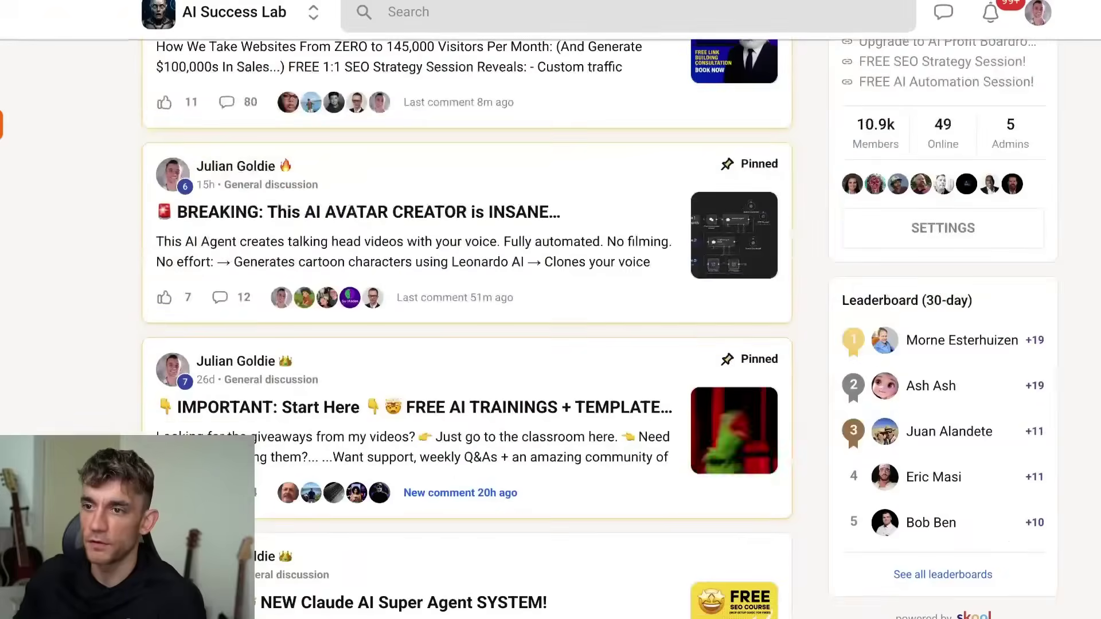
pyautogui.scroll(-1, 467, 327)
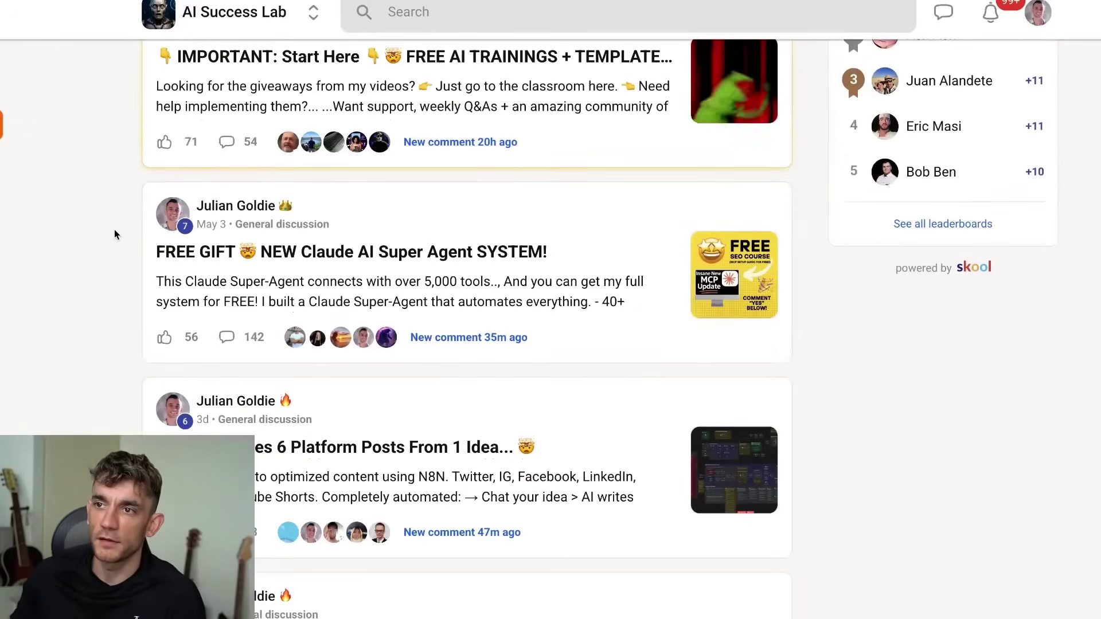
pyautogui.scroll(-3, 463, 319)
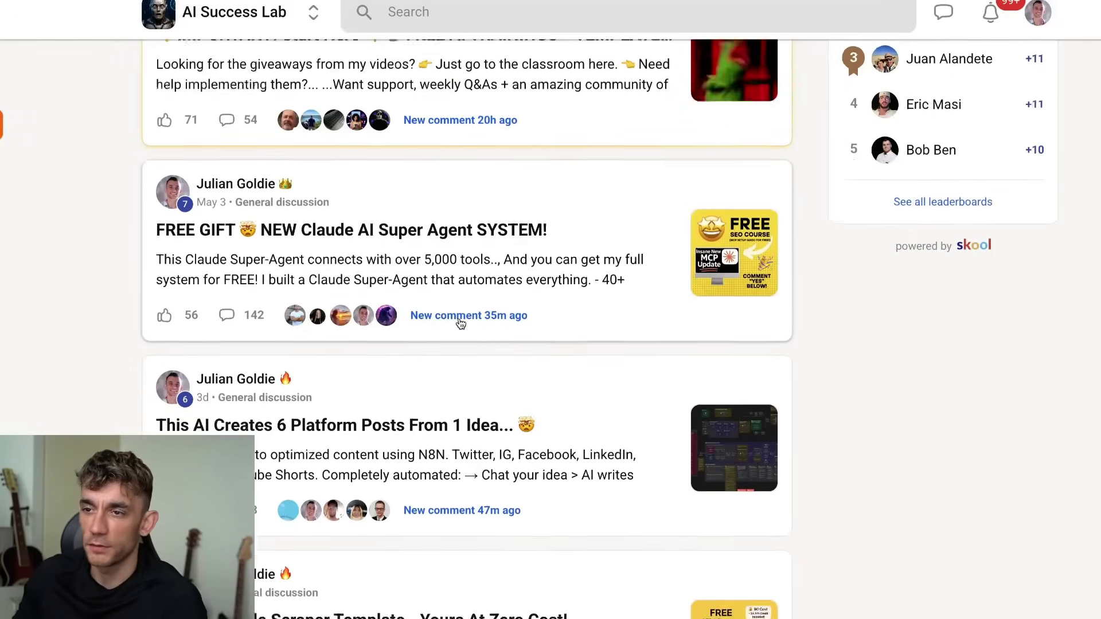
pyautogui.scroll(-2, 507, 356)
pyautogui.scroll(-1, 755, 189)
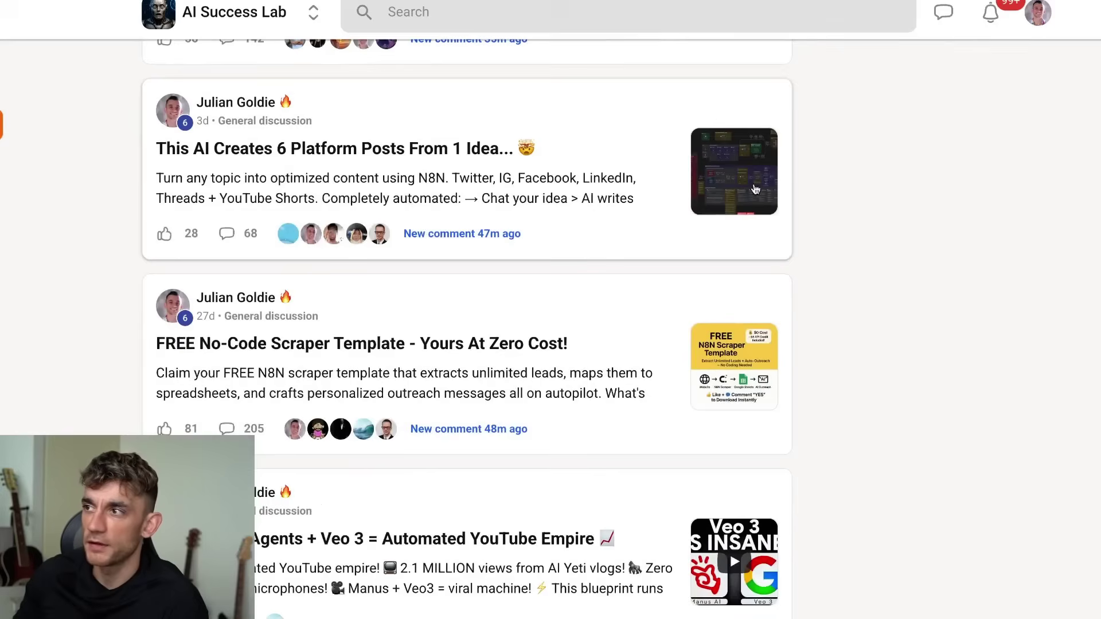
# - View the "This AI Creates 6 Platform Posts From 1 Idea" post and its enlarged workflow image, and return to the feed
pyautogui.click(552, 179)
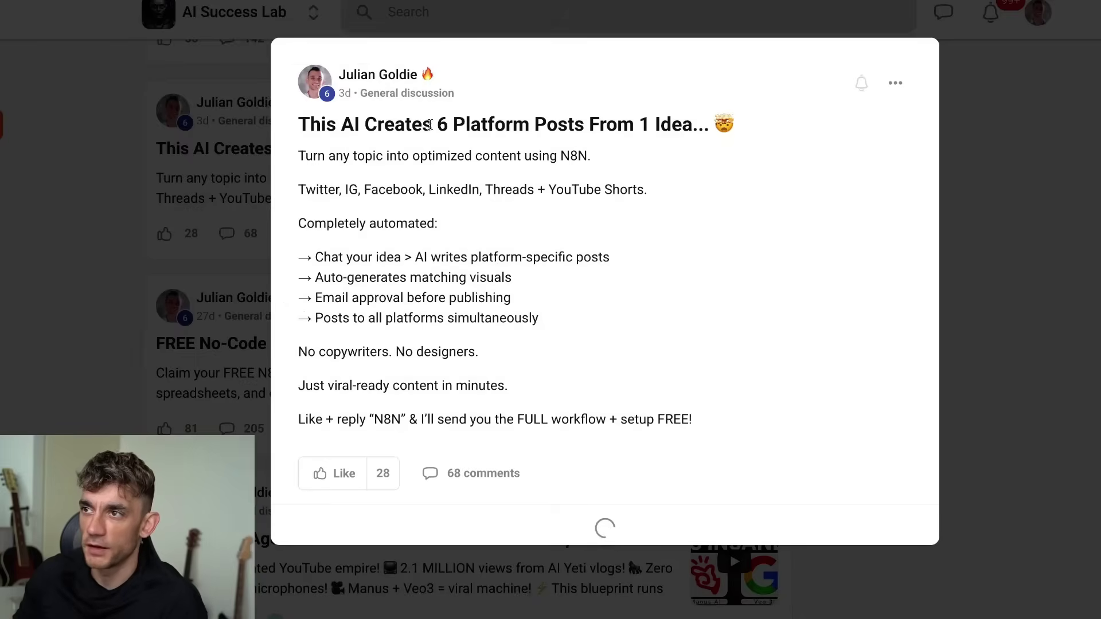
pyautogui.tripleClick(611, 125)
pyautogui.click(431, 548)
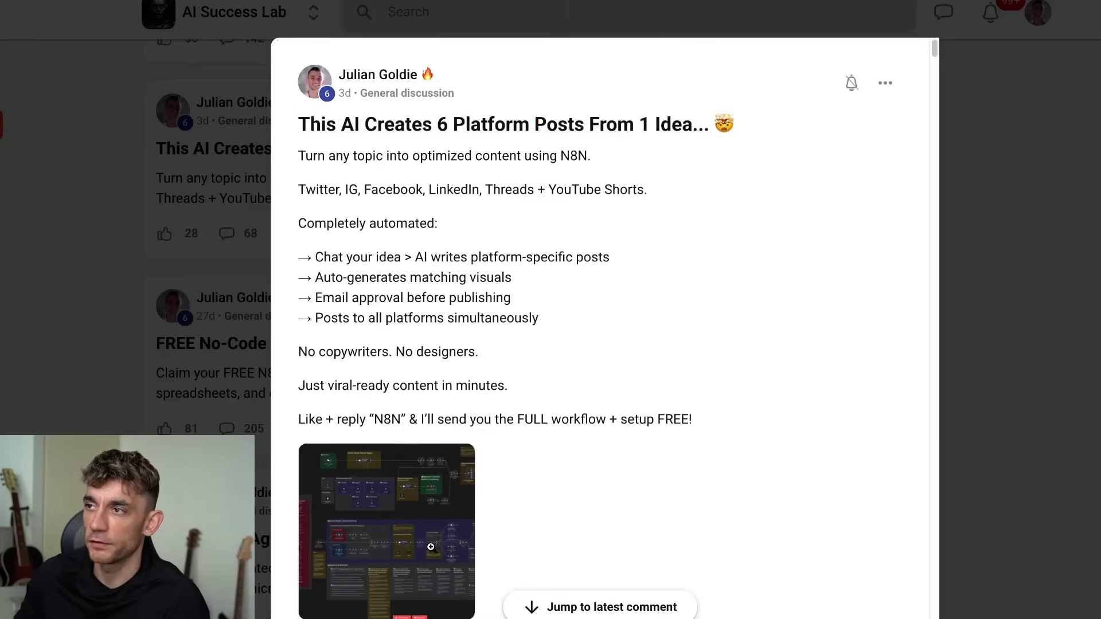
pyautogui.click(439, 557)
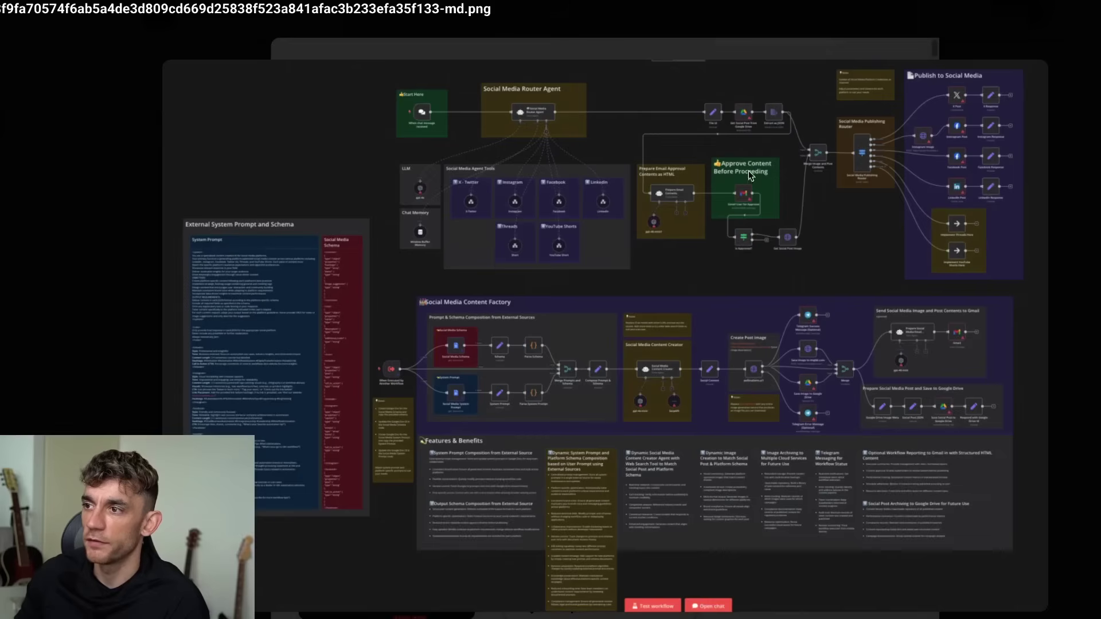
pyautogui.click(105, 393)
pyautogui.click(78, 388)
pyautogui.scroll(-5, 82, 392)
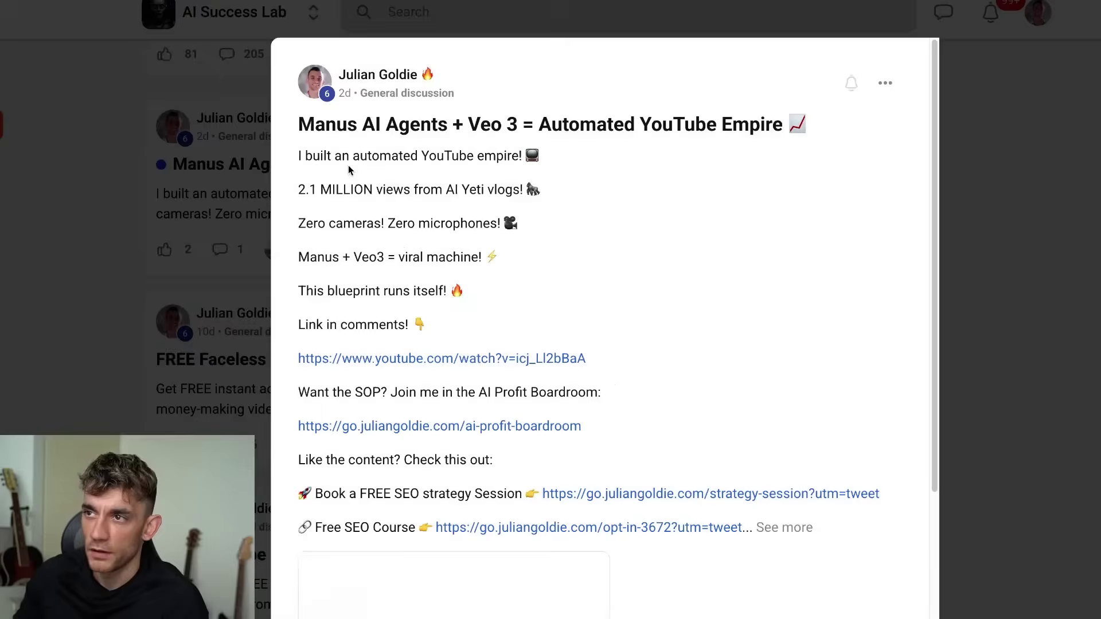
# - Open the "Manus AI Agents + Veo 3 = Automated YouTube Empire" post, look through its text, video and comment, and return to the community feed
pyautogui.click(348, 167)
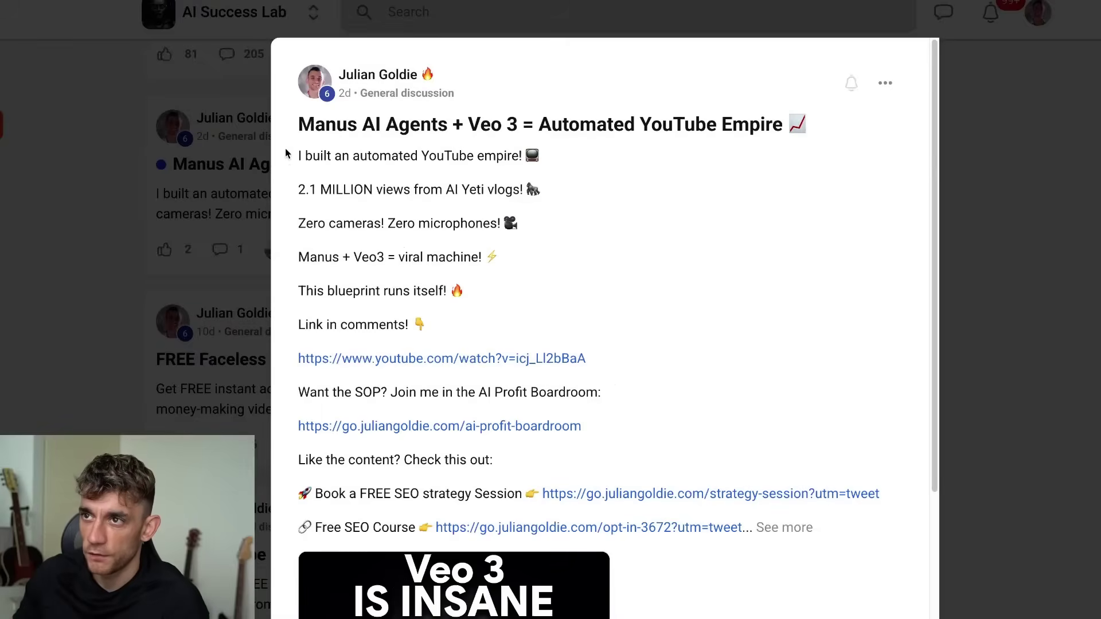
pyautogui.moveTo(294, 126); pyautogui.dragTo(778, 115)
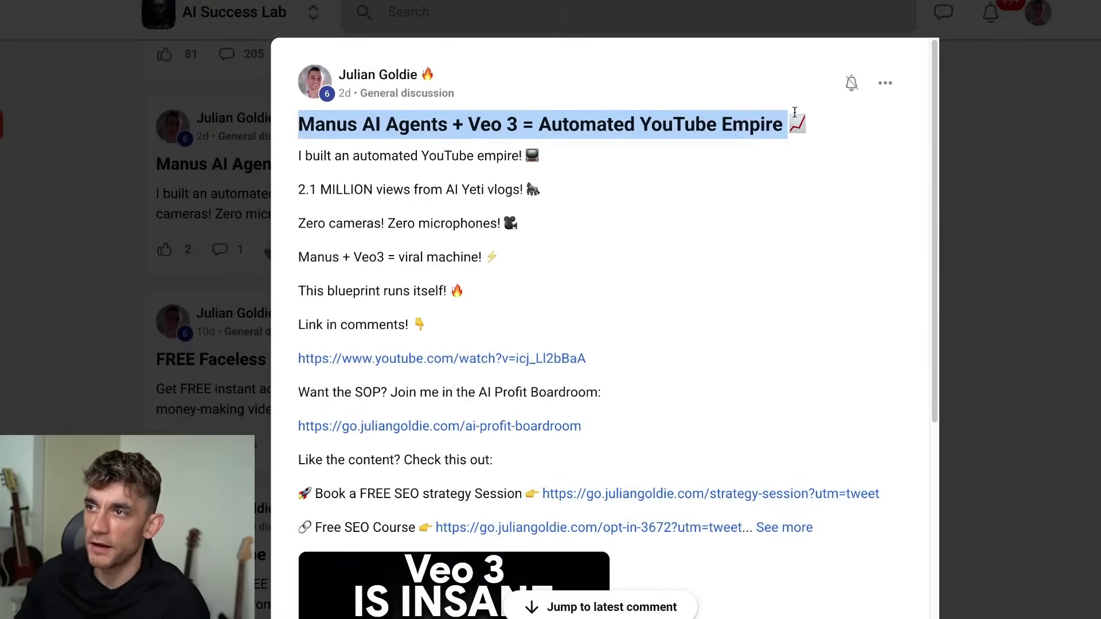
pyautogui.scroll(-6, 611, 252)
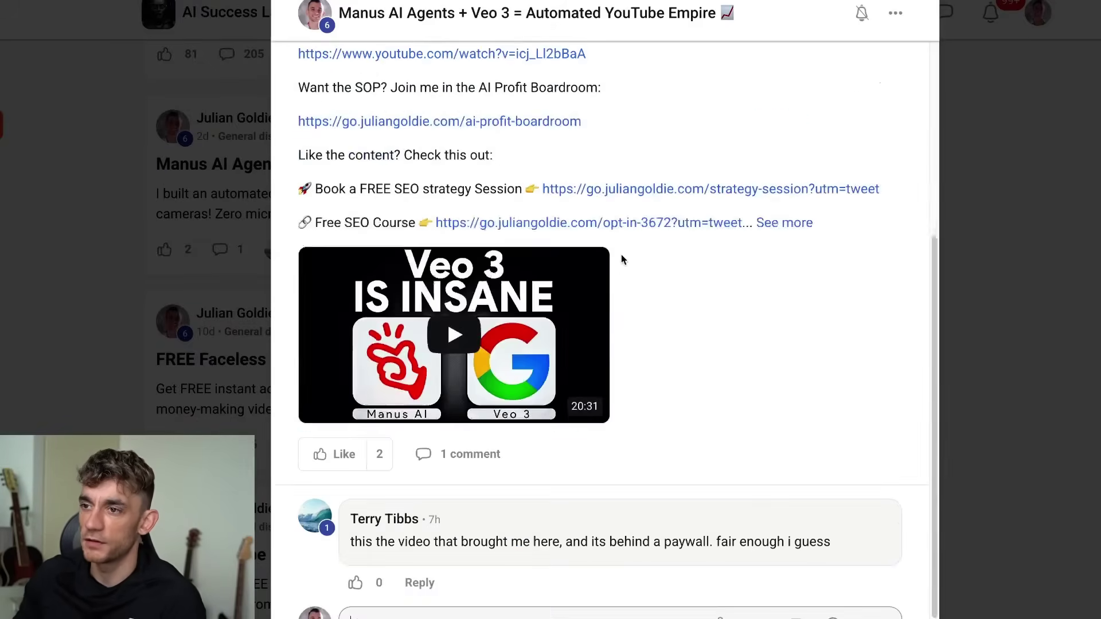
pyautogui.scroll(6, 599, 298)
pyautogui.moveTo(808, 125); pyautogui.dragTo(684, 115)
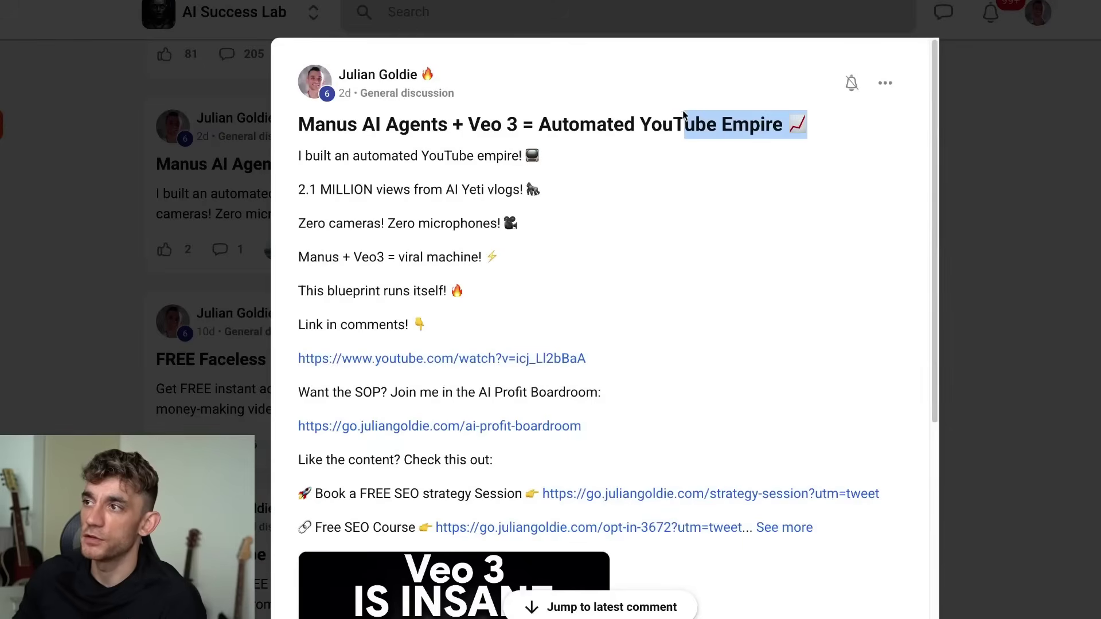
pyautogui.scroll(-6, 771, 177)
pyautogui.scroll(6, 751, 177)
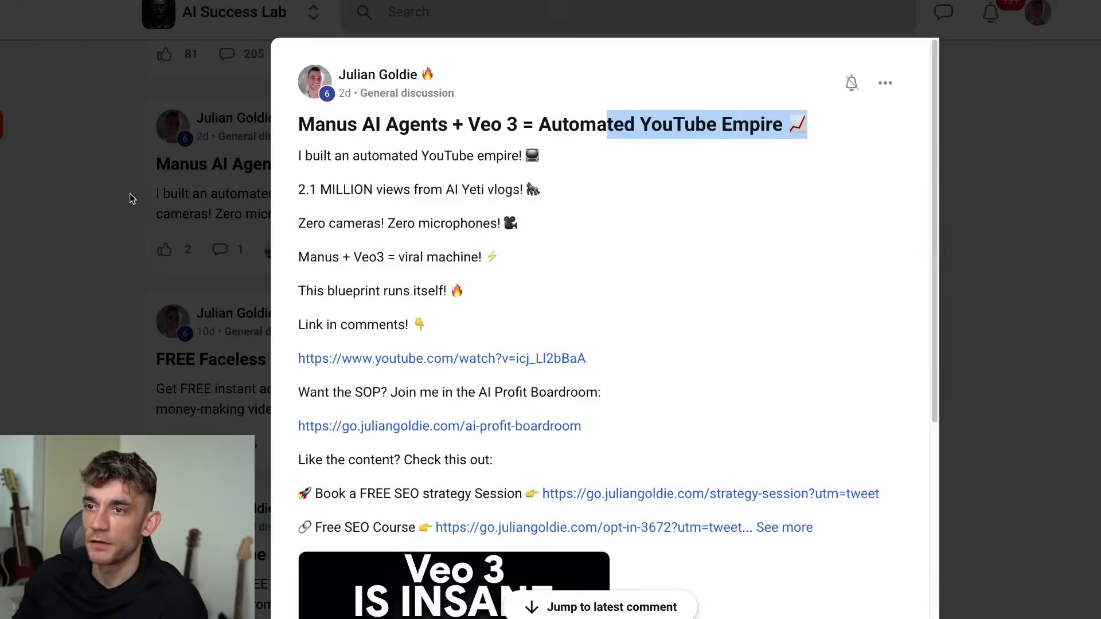
pyautogui.click(132, 199)
pyautogui.scroll(10, 492, 86)
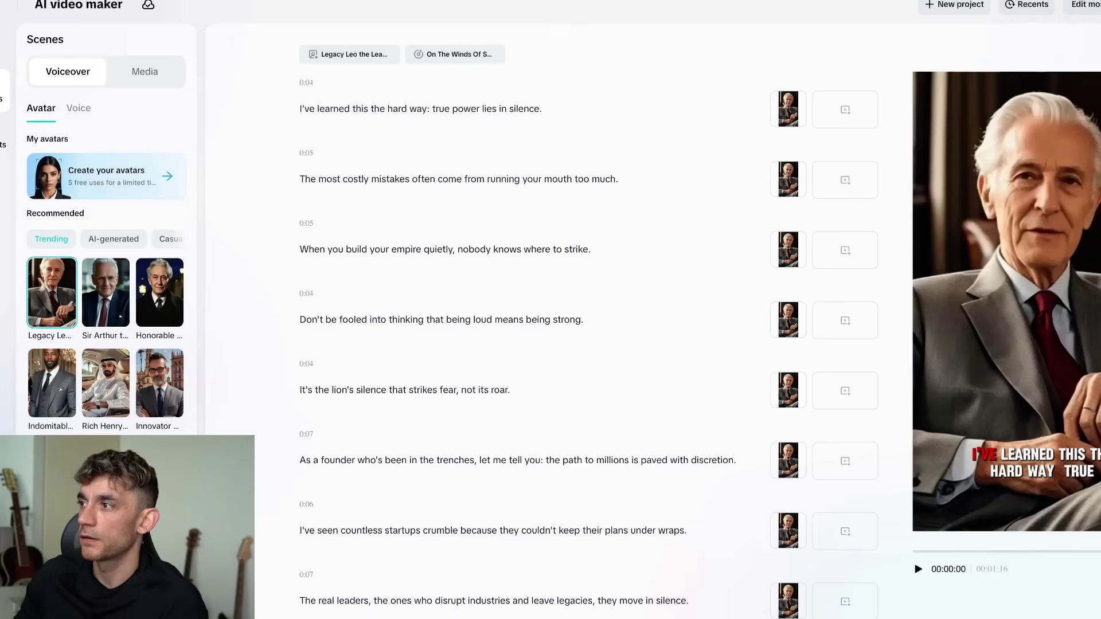
# - Switch to CapCut's AI video maker, look over the script scenes and play the opening of the avatar video preview
pyautogui.scroll(-3, 540, 216)
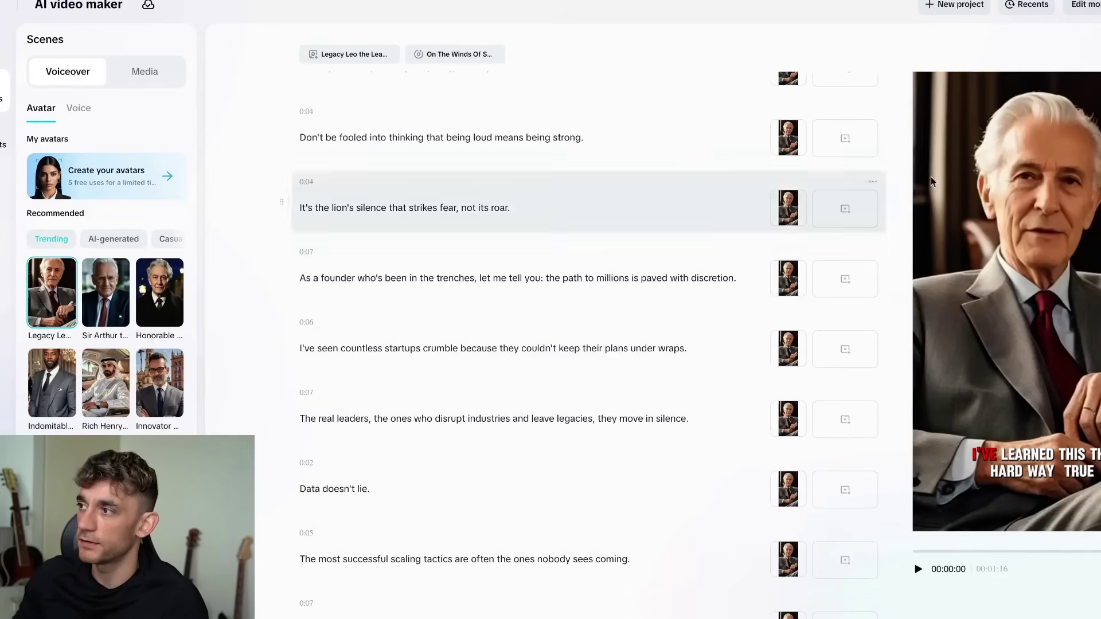
pyautogui.scroll(3, 660, 281)
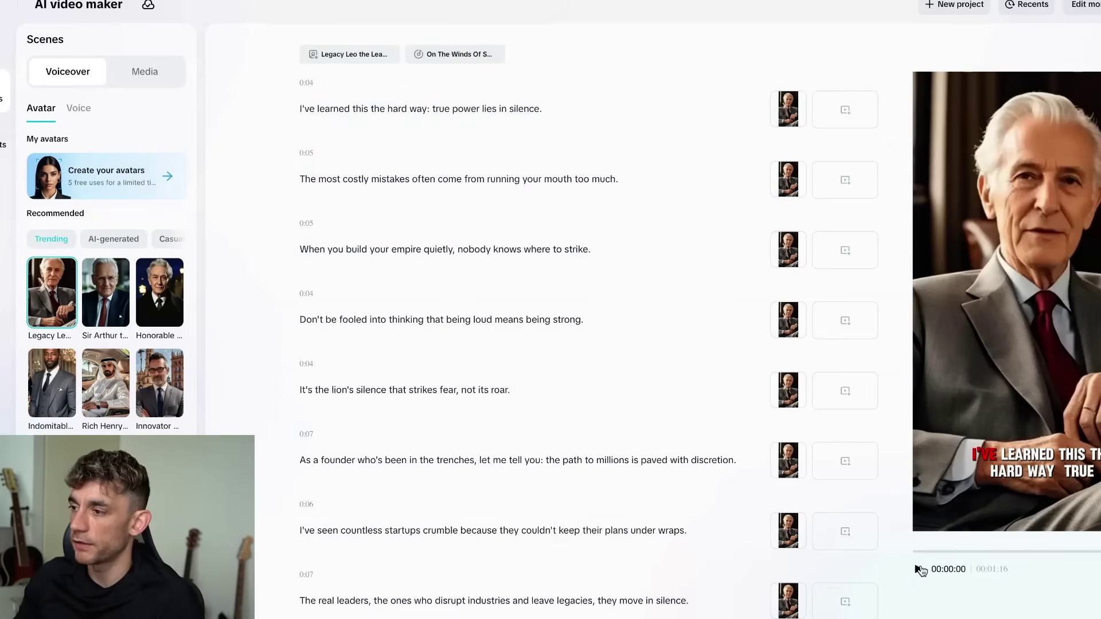
pyautogui.click(920, 569)
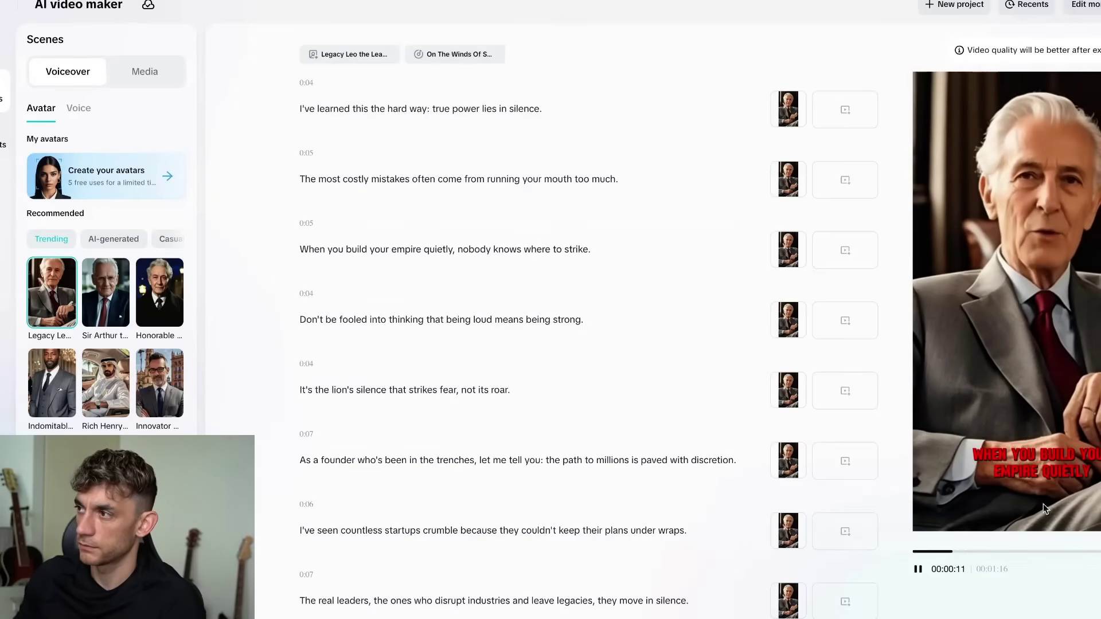
pyautogui.click(919, 570)
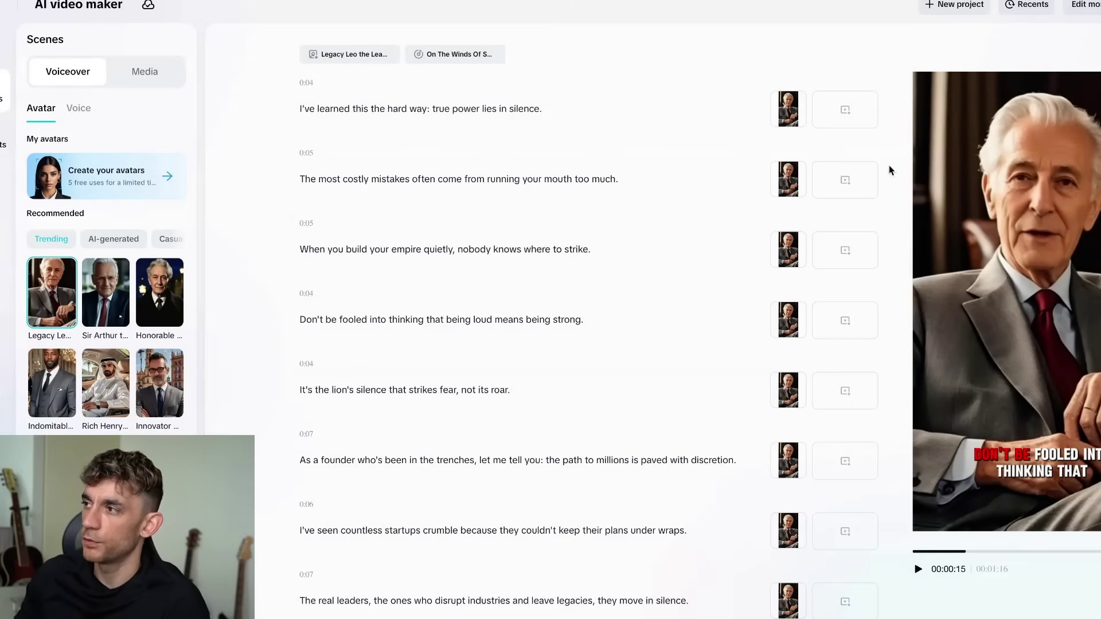
pyautogui.click(1057, 189)
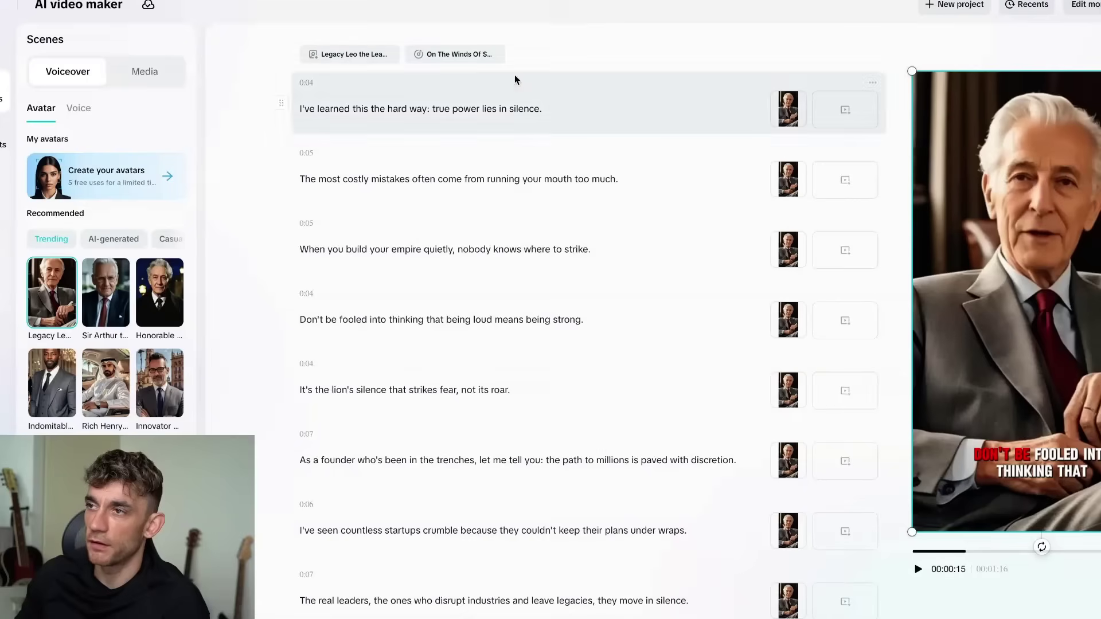
# - View the preview at the lines beginning "When you build your empire quietly", "Don't be fooled" and "As a founder who's been in the trenches"
pyautogui.moveTo(361, 53)
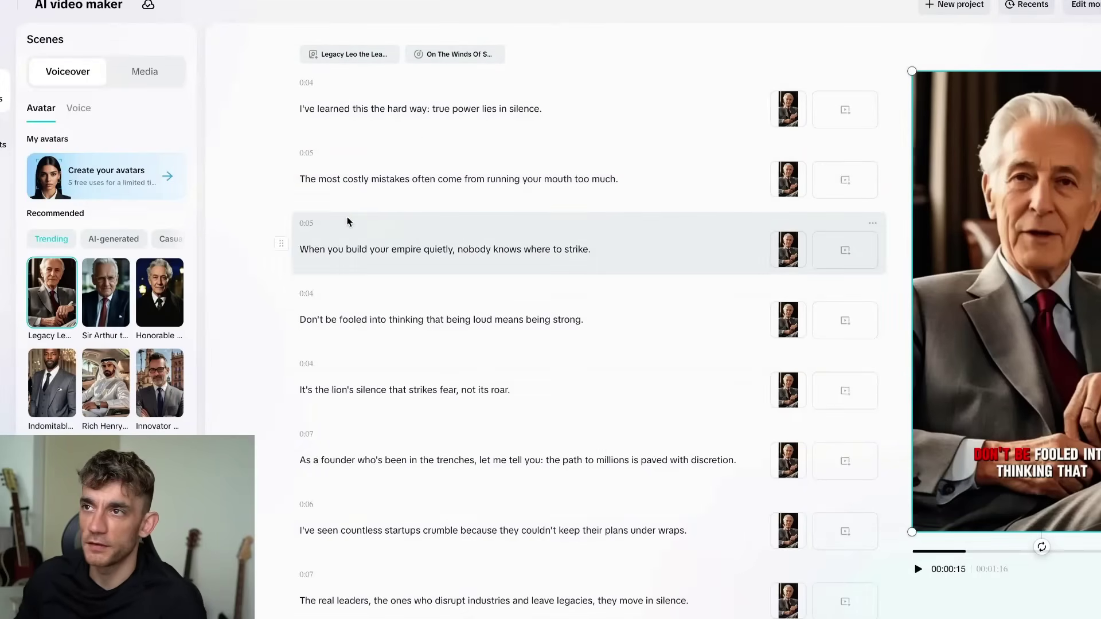
pyautogui.moveTo(441, 58)
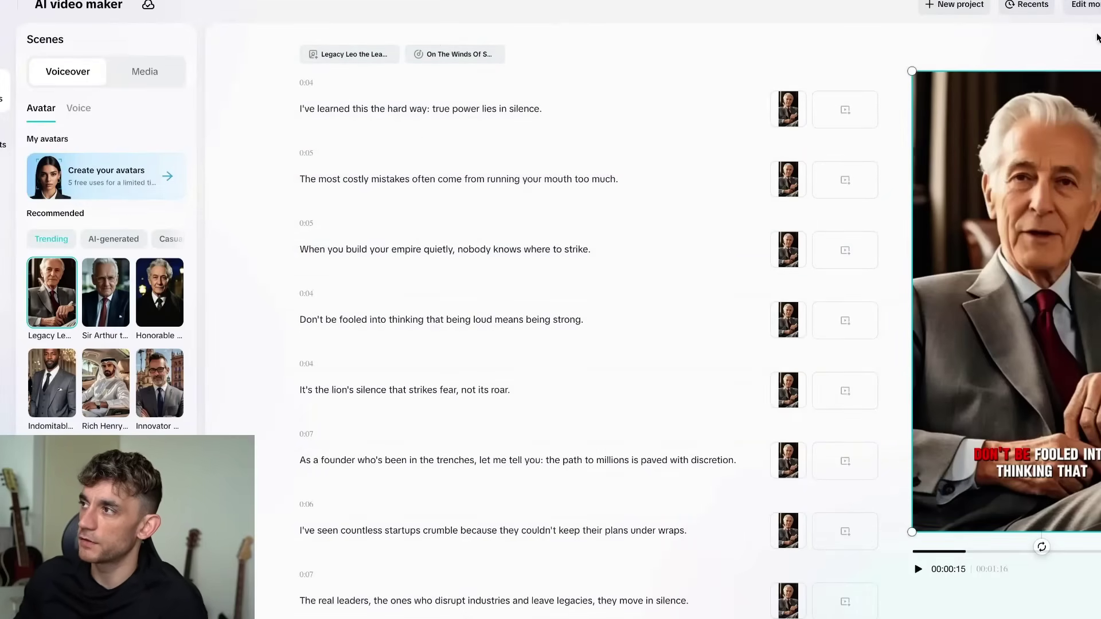
pyautogui.click(502, 255)
pyautogui.click(491, 330)
pyautogui.click(498, 453)
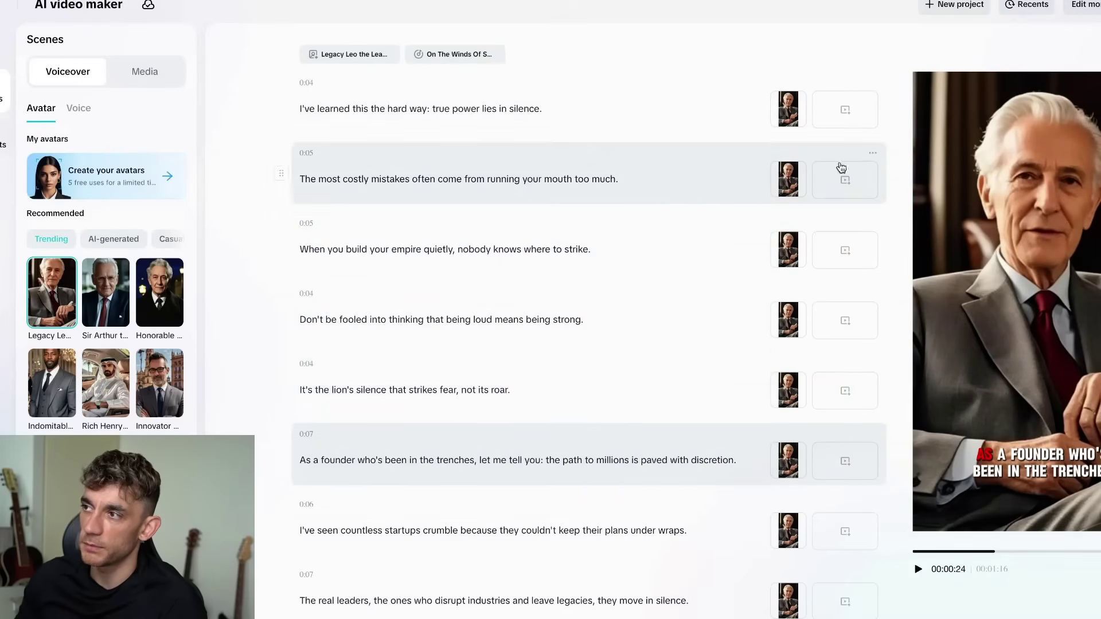
# - Generate AI media for the first script line and delete the avatar from that scene
pyautogui.click(847, 118)
pyautogui.click(975, 156)
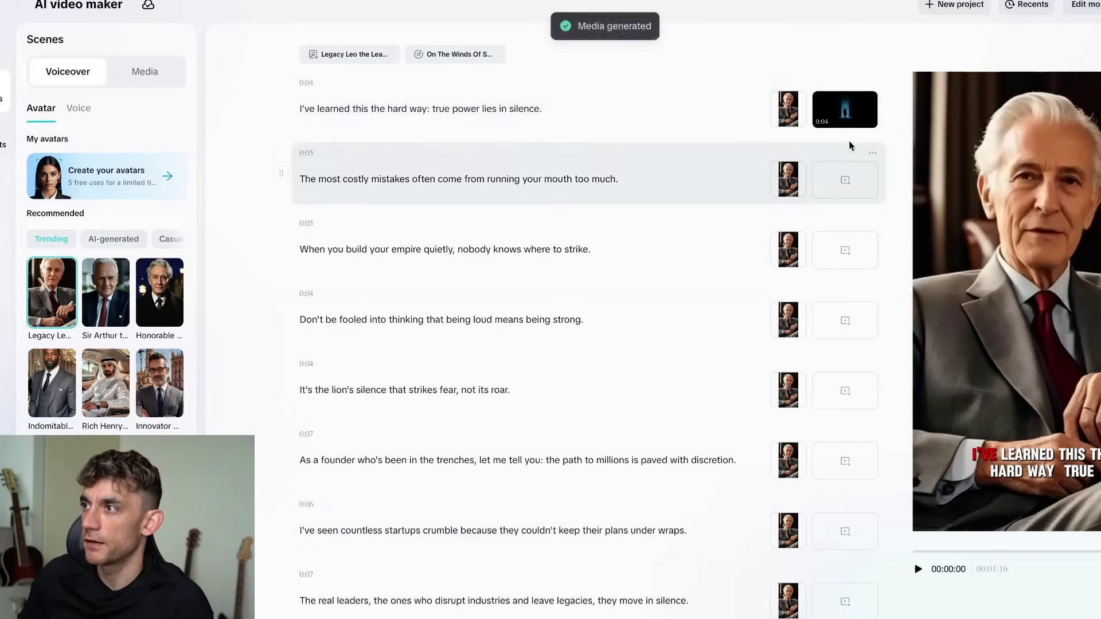
pyautogui.moveTo(785, 116)
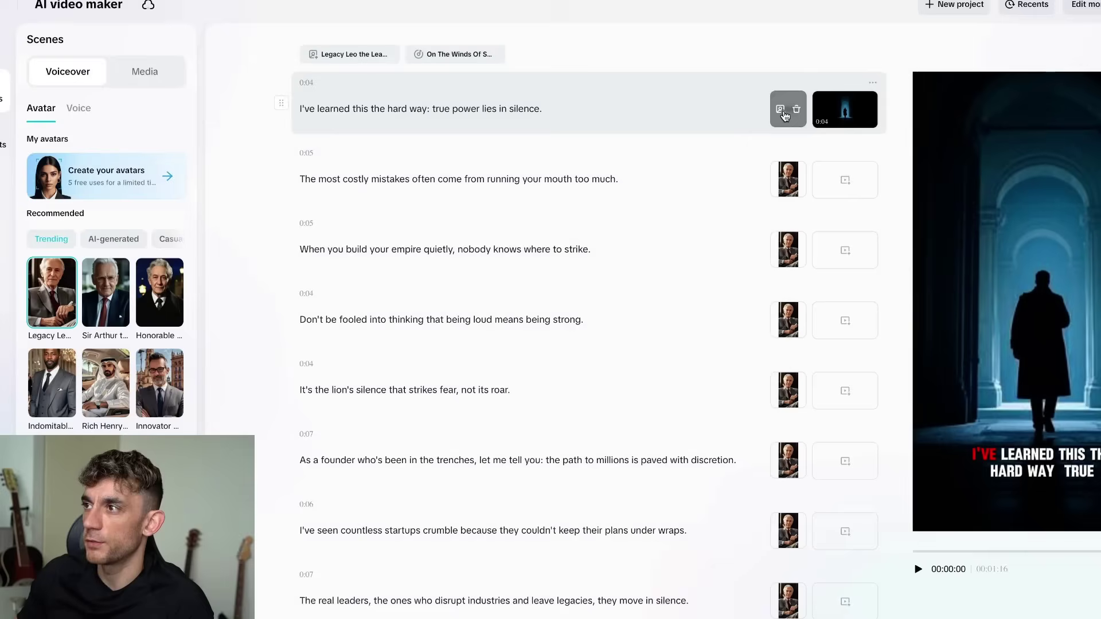
# - Play the preview from the first scene's generated media into the avatar's second scene, and pause it
pyautogui.click(920, 570)
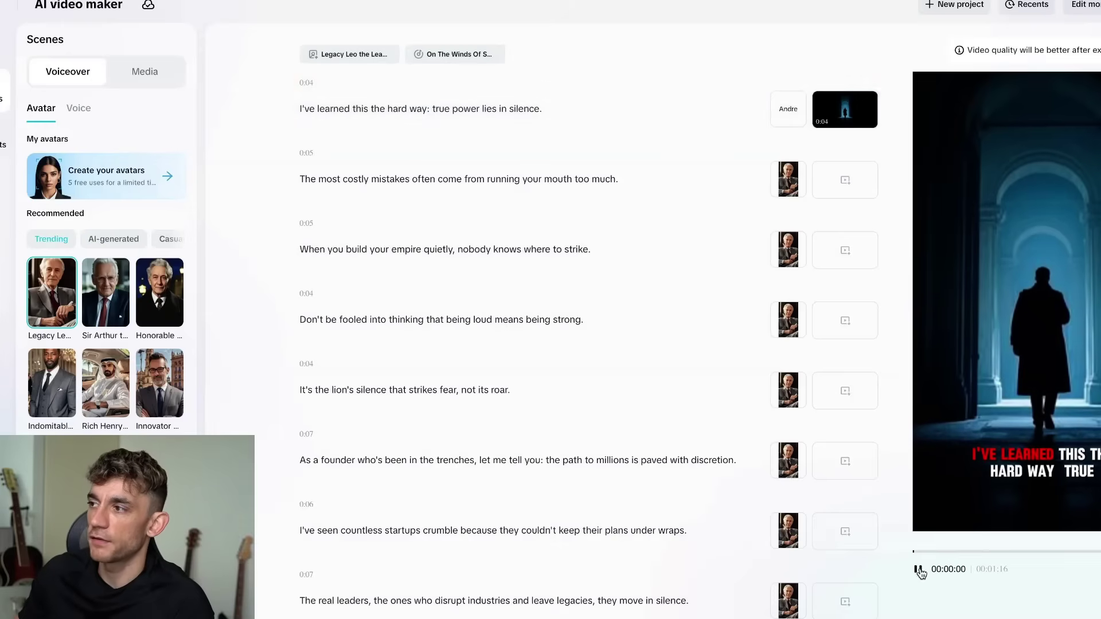
pyautogui.click(919, 570)
pyautogui.moveTo(791, 184)
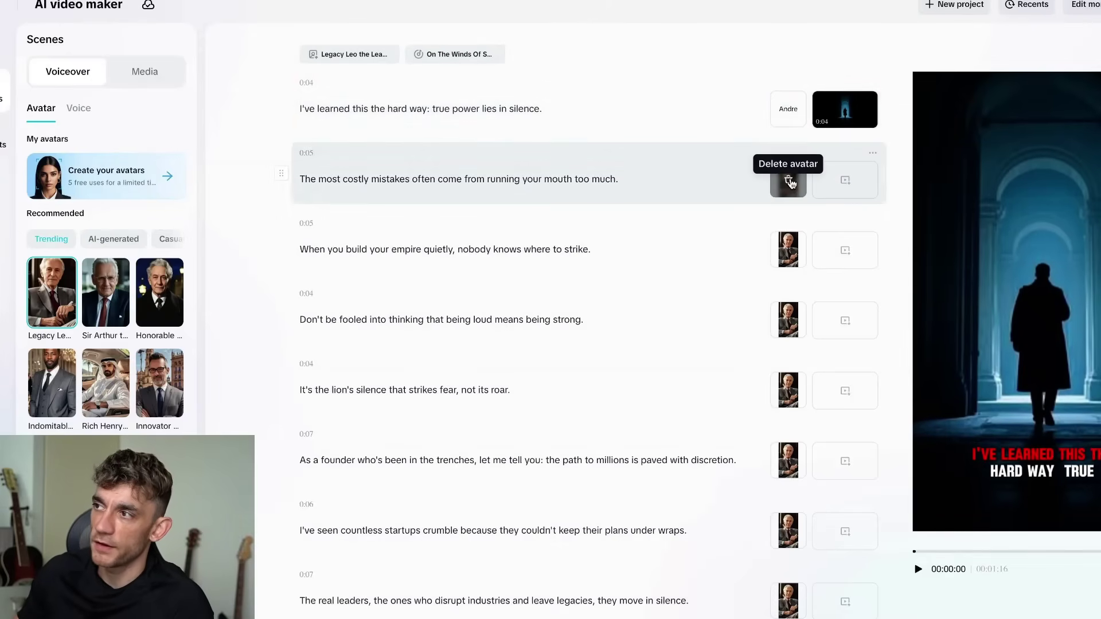
pyautogui.moveTo(847, 115)
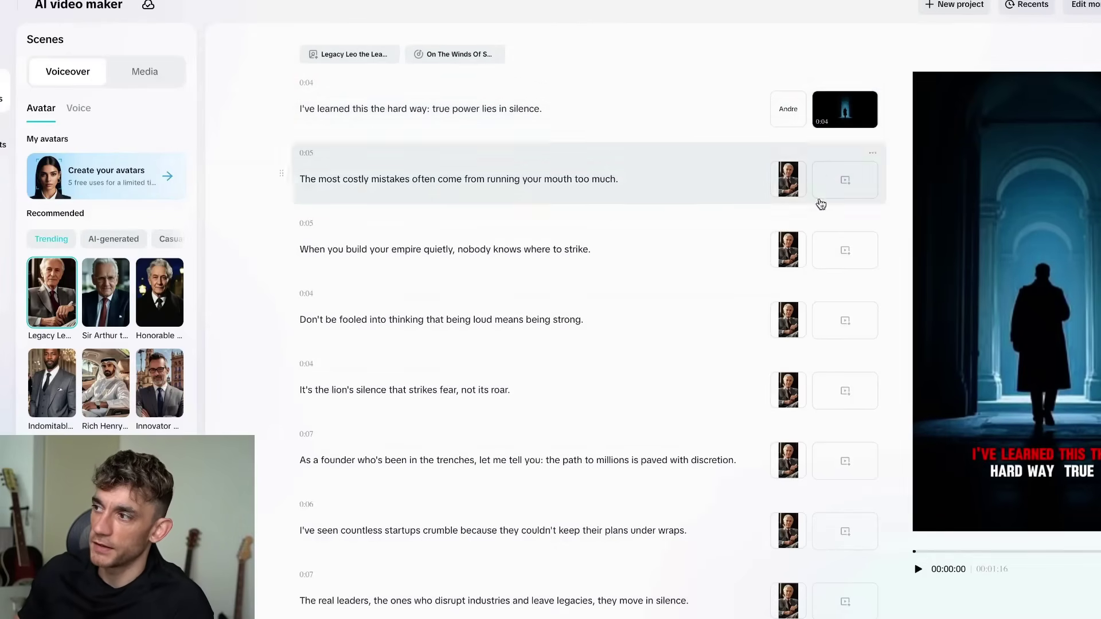
pyautogui.click(920, 571)
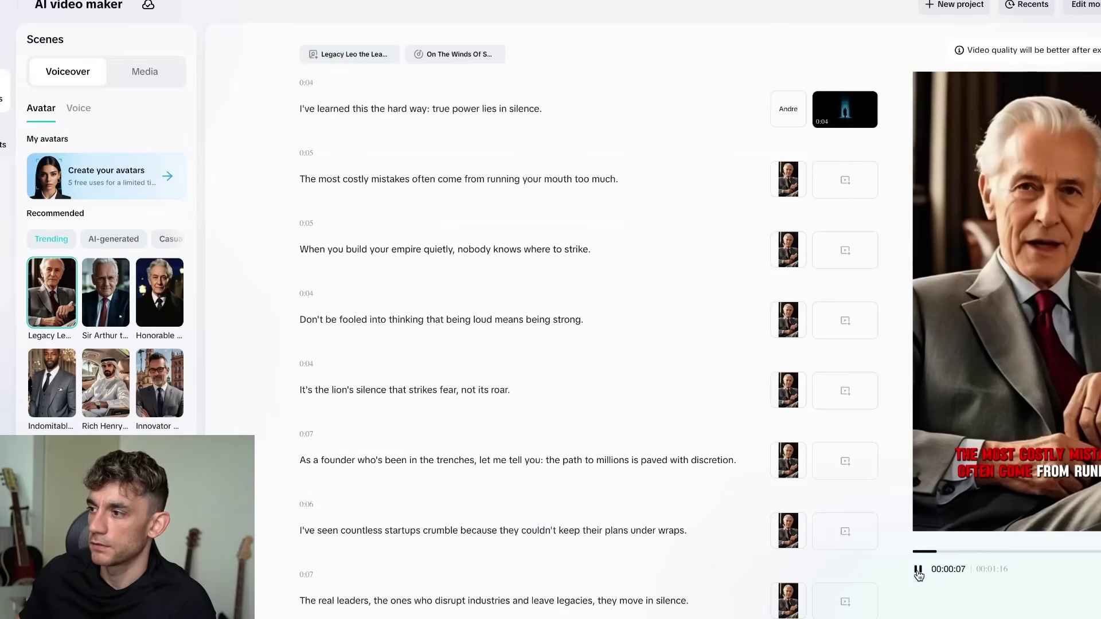
pyautogui.click(918, 571)
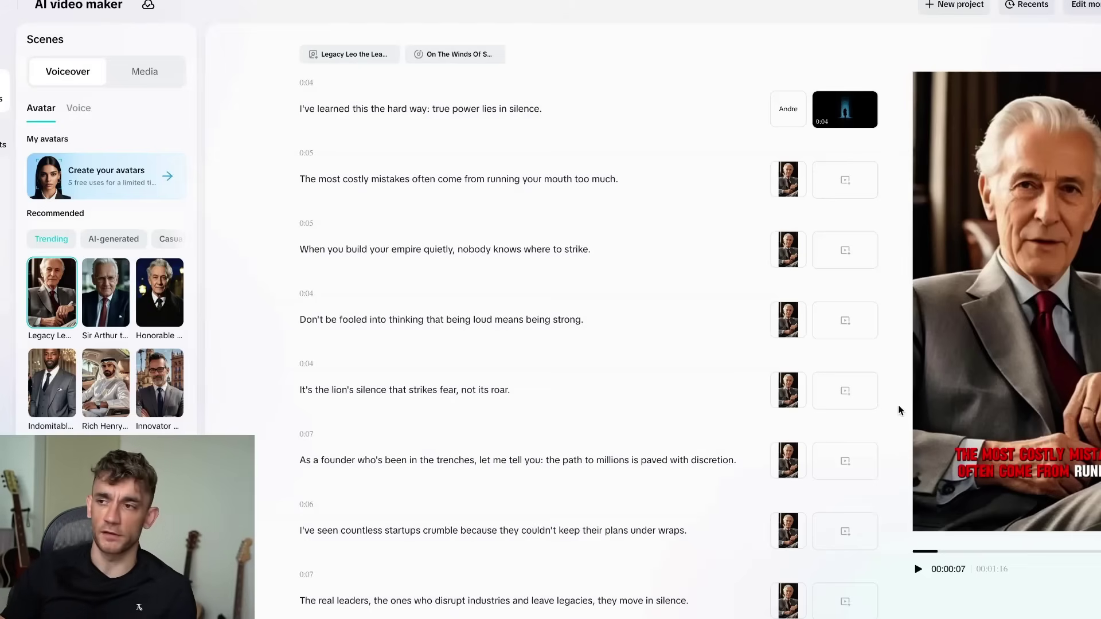
# - Browse the music library's categories and recommended tracks for the video
pyautogui.moveTo(844, 109)
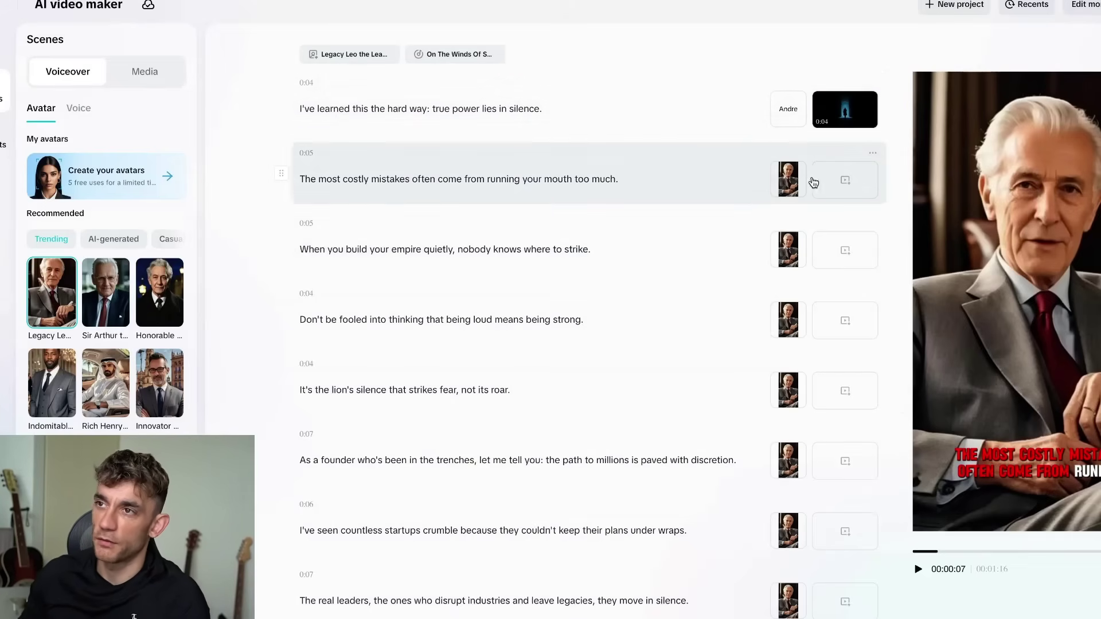
pyautogui.moveTo(471, 59)
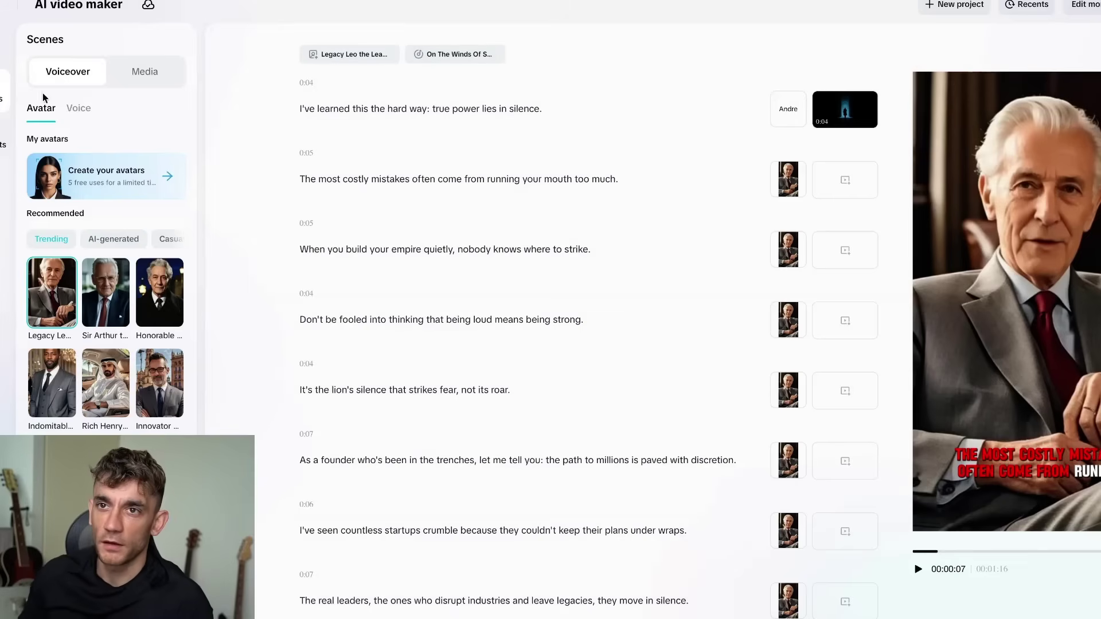
pyautogui.click(3, 182)
pyautogui.scroll(-5, 151, 400)
pyautogui.scroll(5, 153, 400)
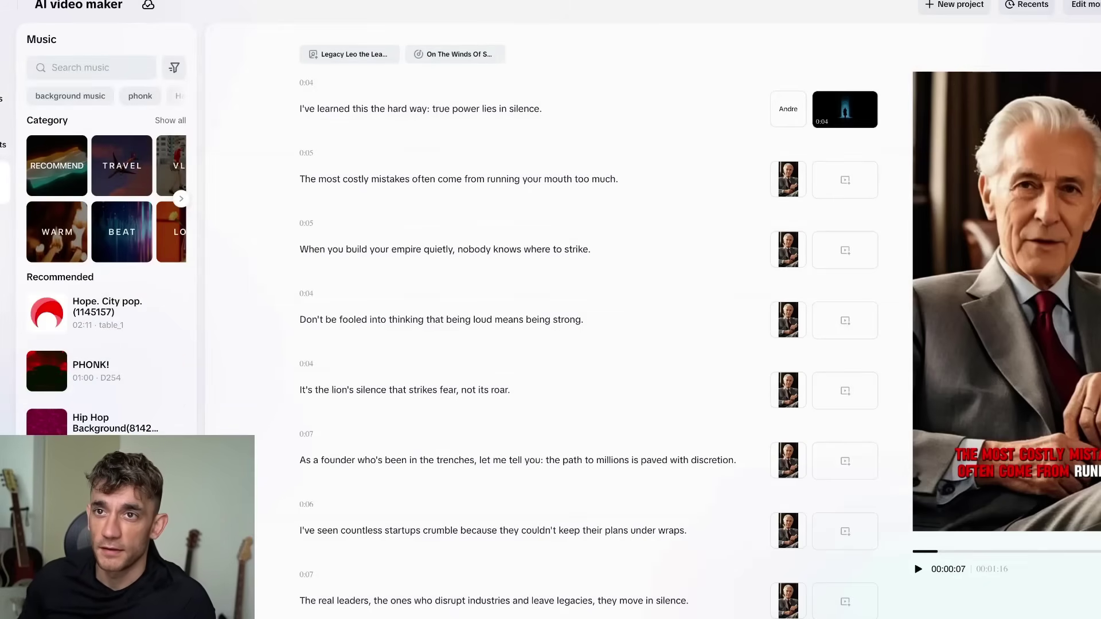
# - Apply the "TURN YOUR" caption template with the flame emoji to the video and play a short preview of the captions
pyautogui.click(3, 138)
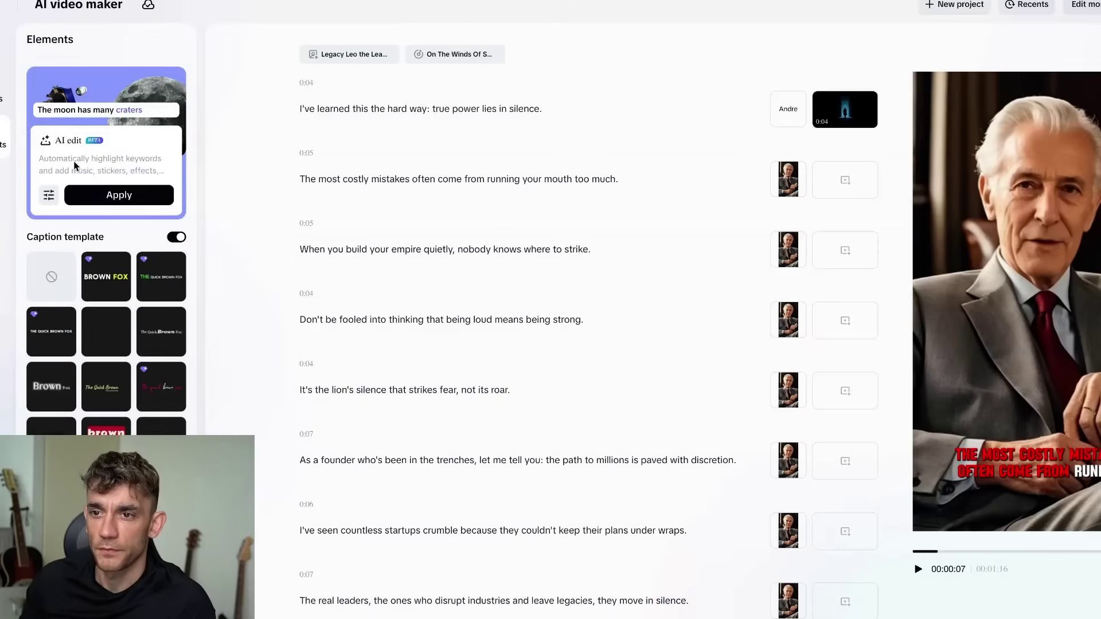
pyautogui.scroll(-6, 167, 429)
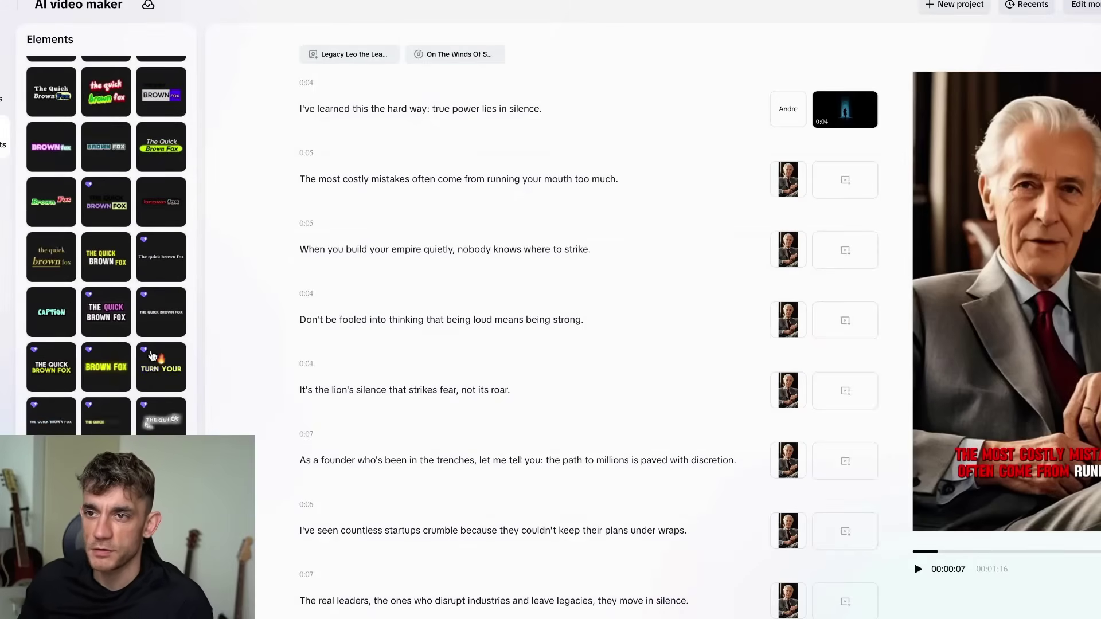
pyautogui.click(153, 356)
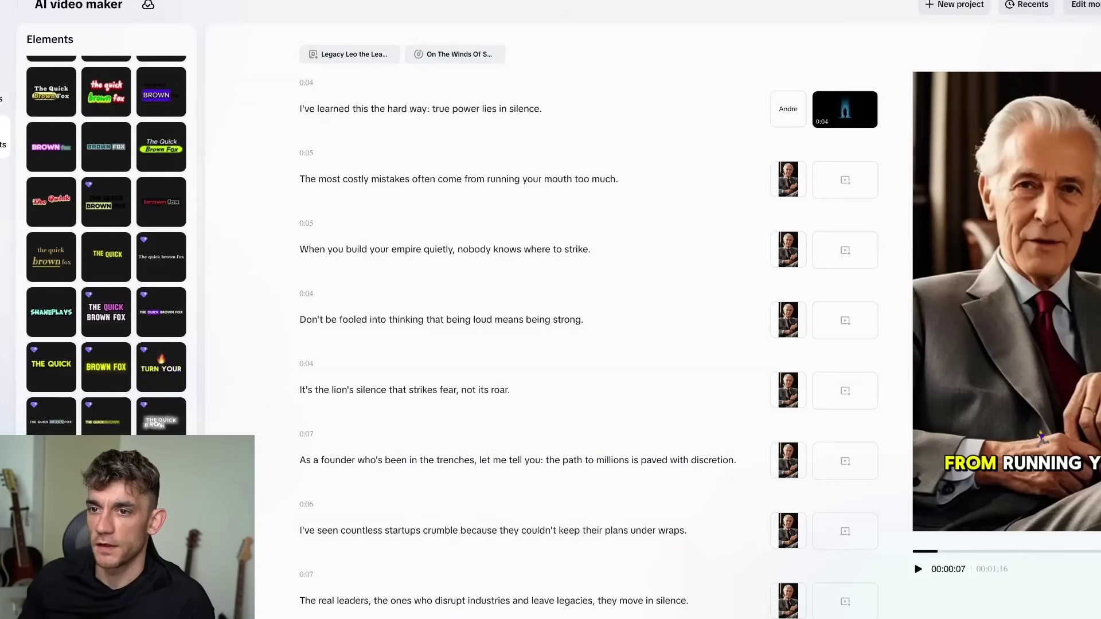
pyautogui.click(918, 570)
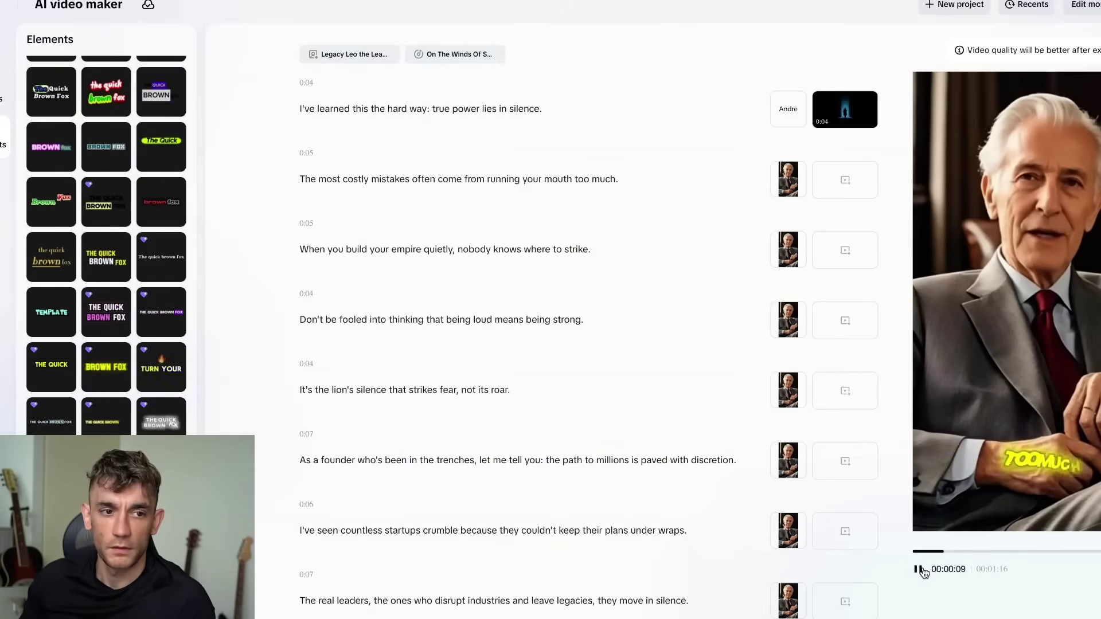
pyautogui.click(919, 570)
# - Return to the scene voiceover options and browse the recommended trending avatars
pyautogui.click(3, 98)
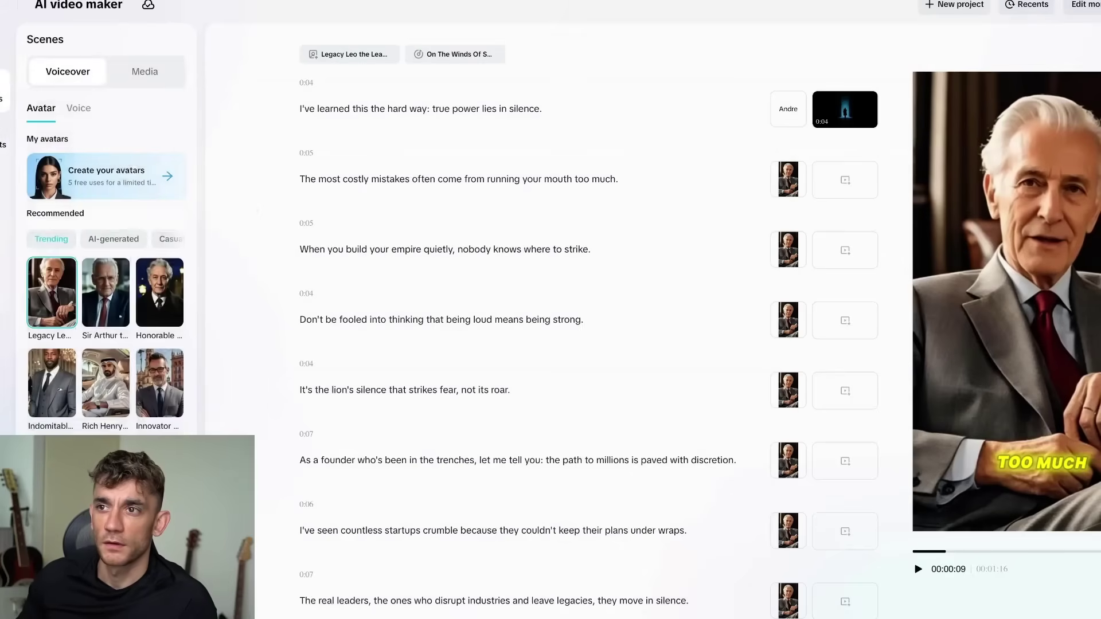
pyautogui.scroll(-3, 115, 133)
pyautogui.scroll(3, 115, 133)
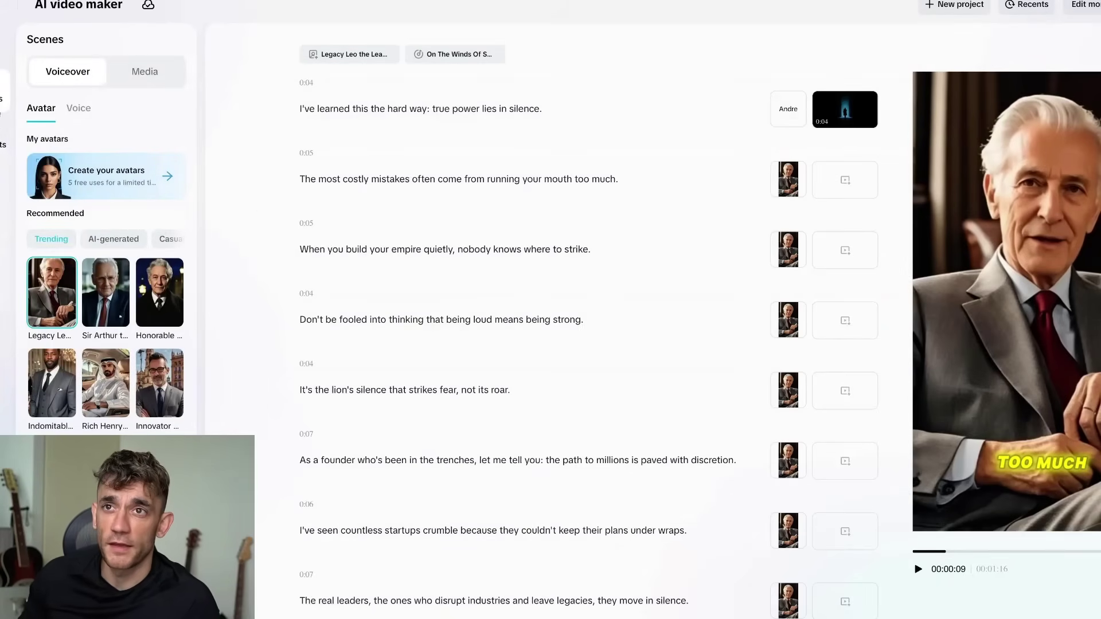
# - Open "AI Updates + Coding" in the AI Success Lab classroom and review the CapCut AI Video Maker resources, notes and niche ideas
pyautogui.click(8, 31)
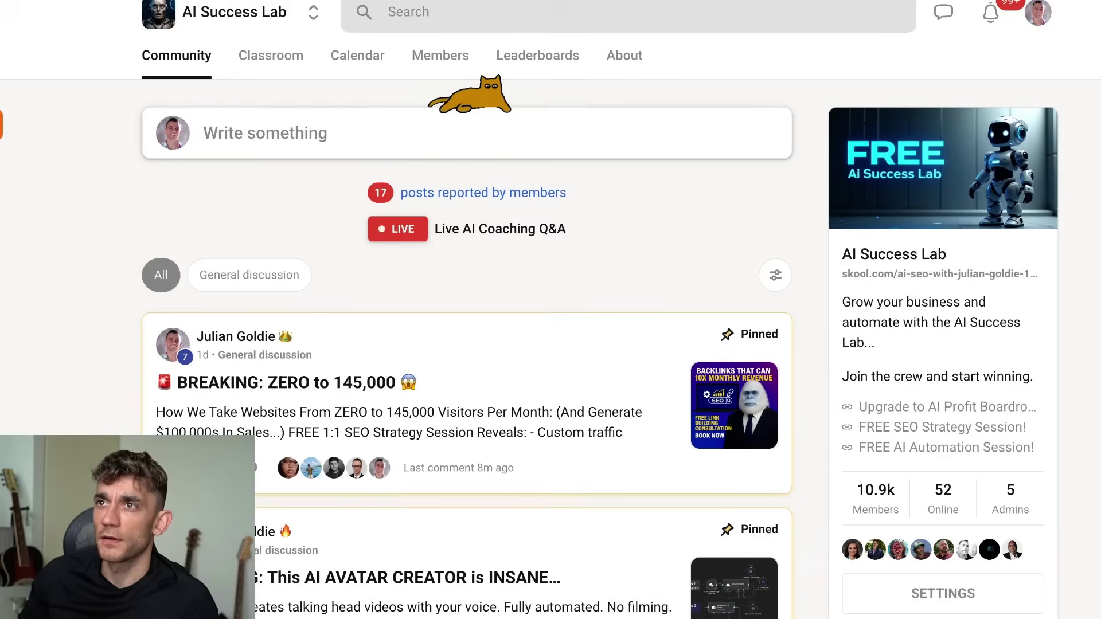
pyautogui.click(271, 55)
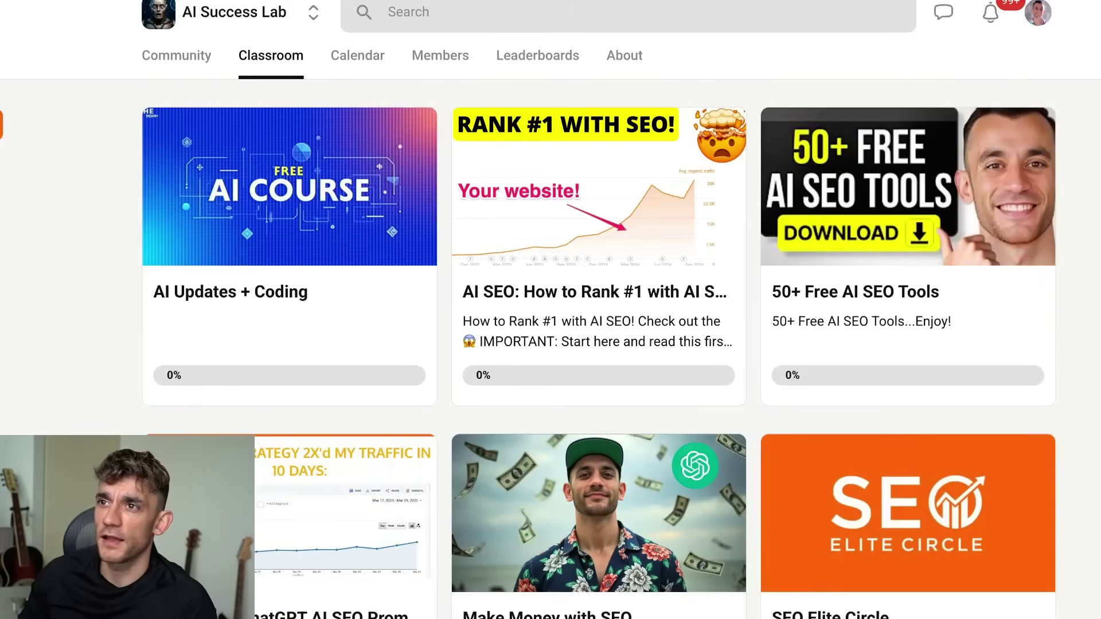
pyautogui.click(276, 290)
pyautogui.scroll(-12, 276, 290)
pyautogui.scroll(12, 487, 281)
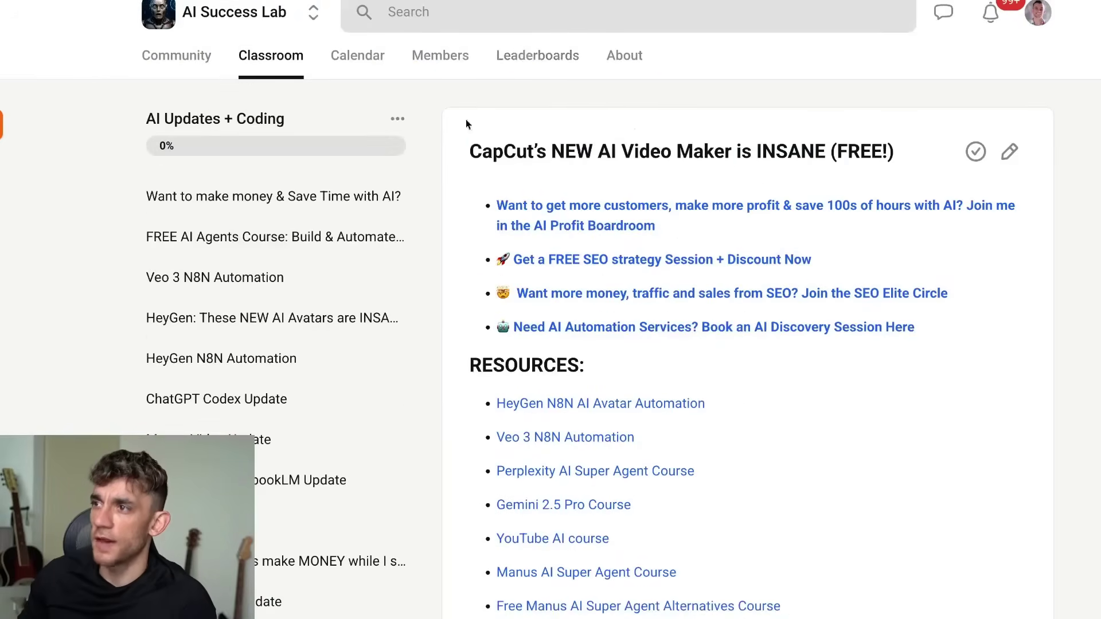
pyautogui.moveTo(466, 120); pyautogui.dragTo(904, 146)
pyautogui.scroll(-12, 680, 290)
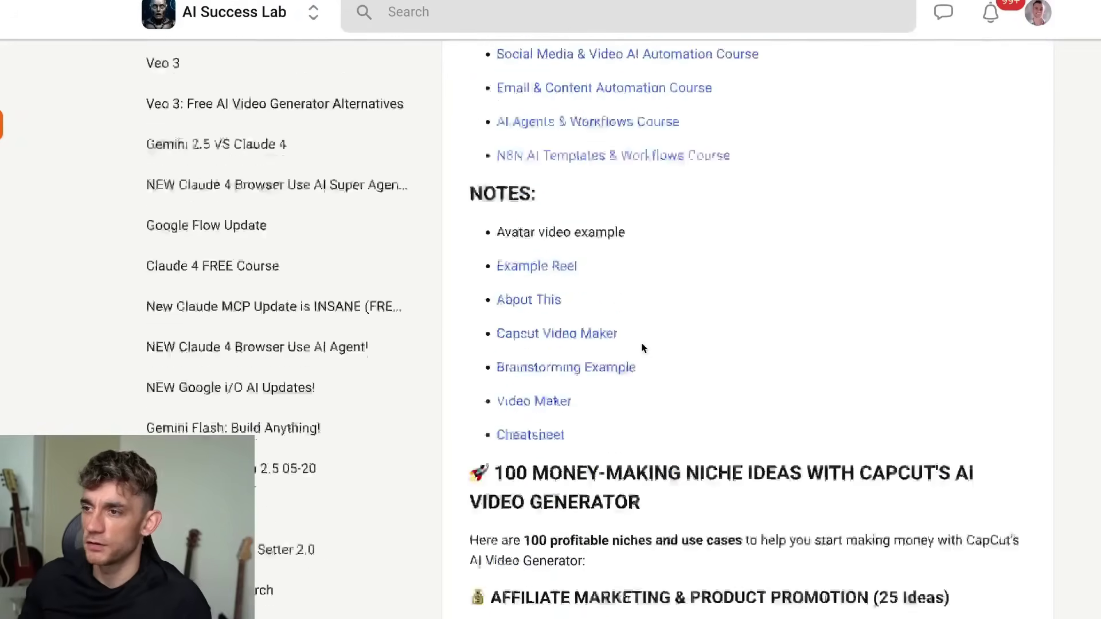
pyautogui.moveTo(467, 124); pyautogui.dragTo(707, 388)
pyautogui.scroll(-5, 576, 256)
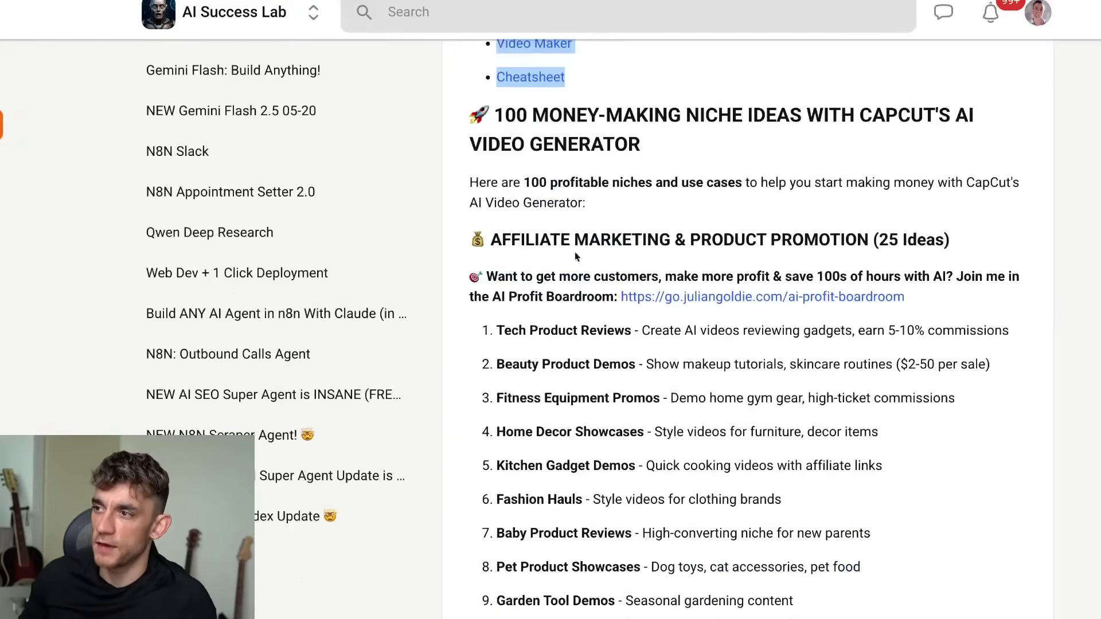
# - Skim the 100 money-making niche ideas in the CapCut lesson and return to its list of resource links
pyautogui.click(507, 132)
pyautogui.scroll(-20, 797, 390)
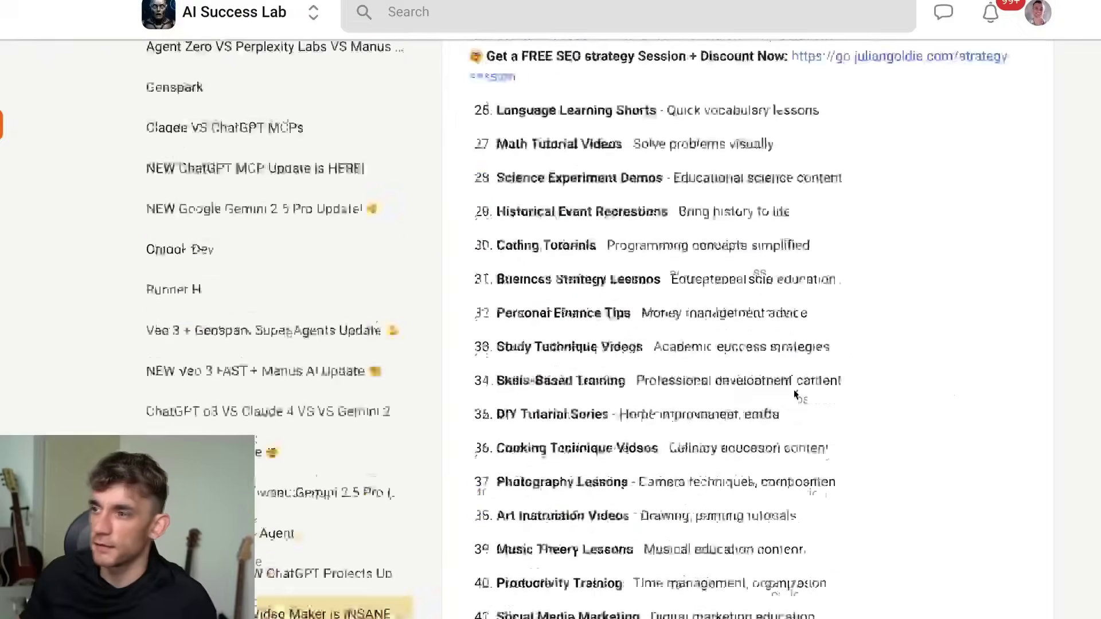
pyautogui.scroll(20, 795, 385)
pyautogui.scroll(-15, 795, 384)
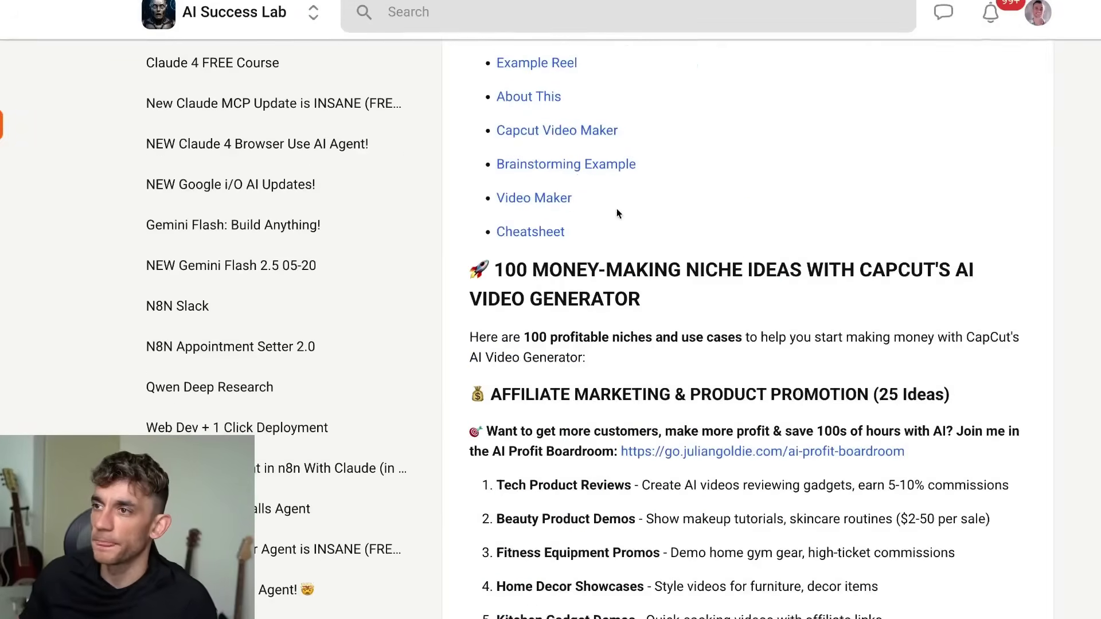
# - Open the CapCut AI video generator cheatsheet and review its key features and pro tips
pyautogui.click(556, 234)
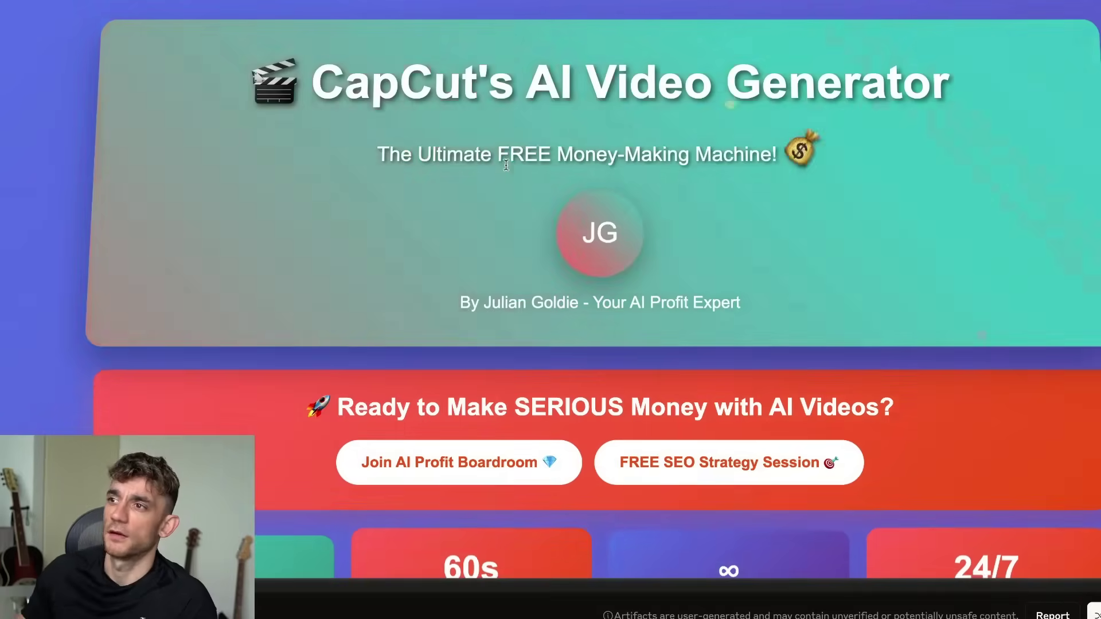
pyautogui.scroll(-10, 508, 298)
pyautogui.scroll(5, 508, 309)
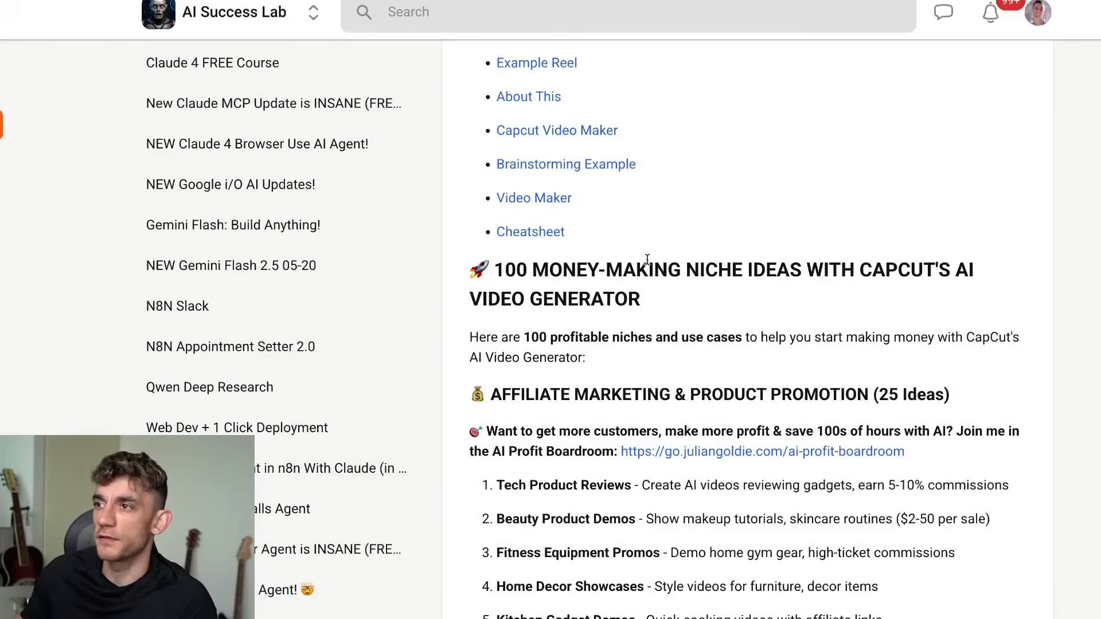
pyautogui.scroll(15, 212, 30)
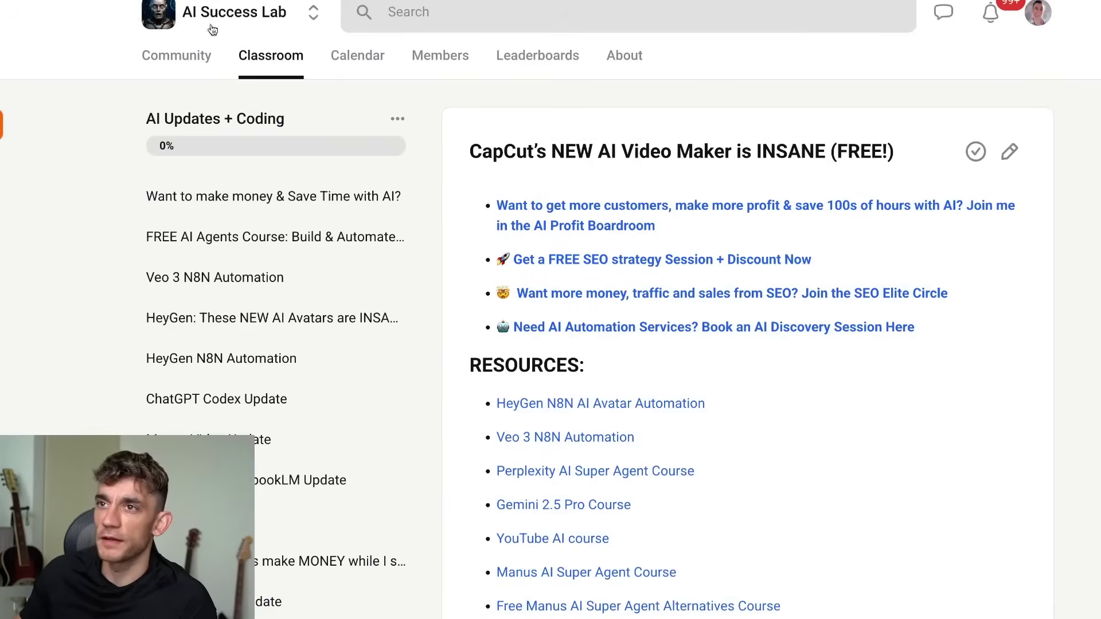
# - Skim the AI Success Lab community feed, and open the AI Profit Boardroom community to look over its introduction
pyautogui.click(163, 29)
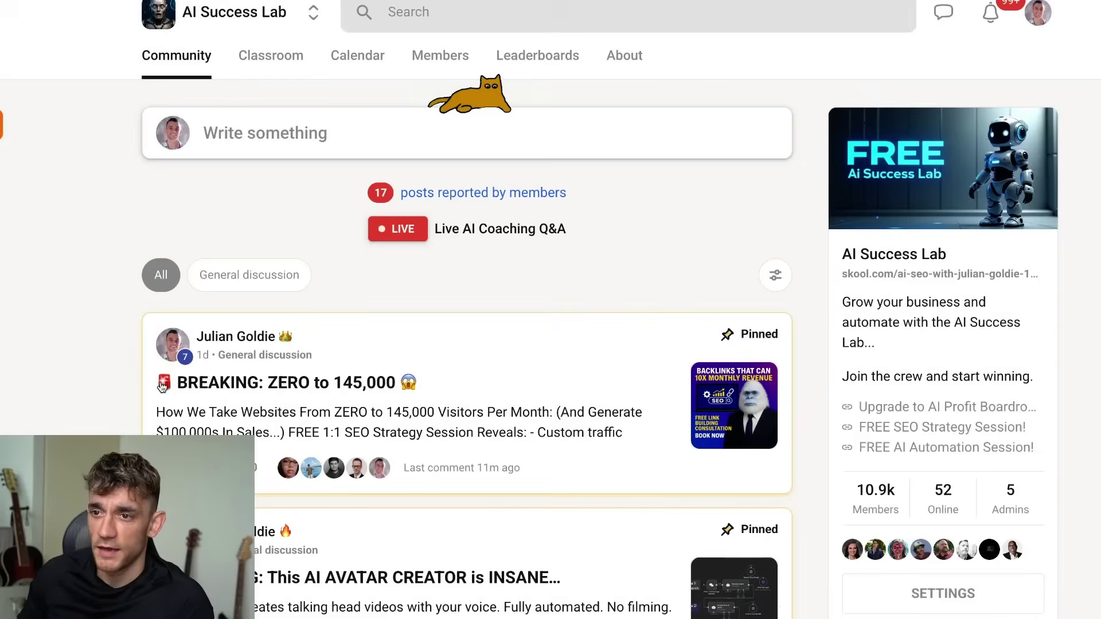
pyautogui.scroll(-10, 110, 373)
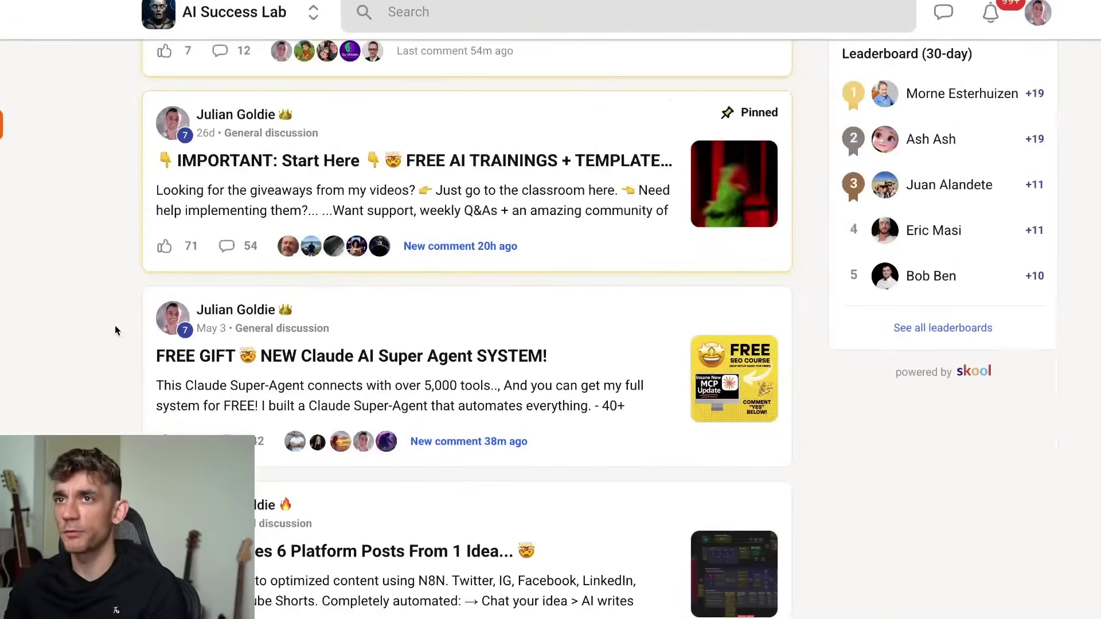
pyautogui.press('super+l')
pyautogui.write('ai p')
pyautogui.press('Return')
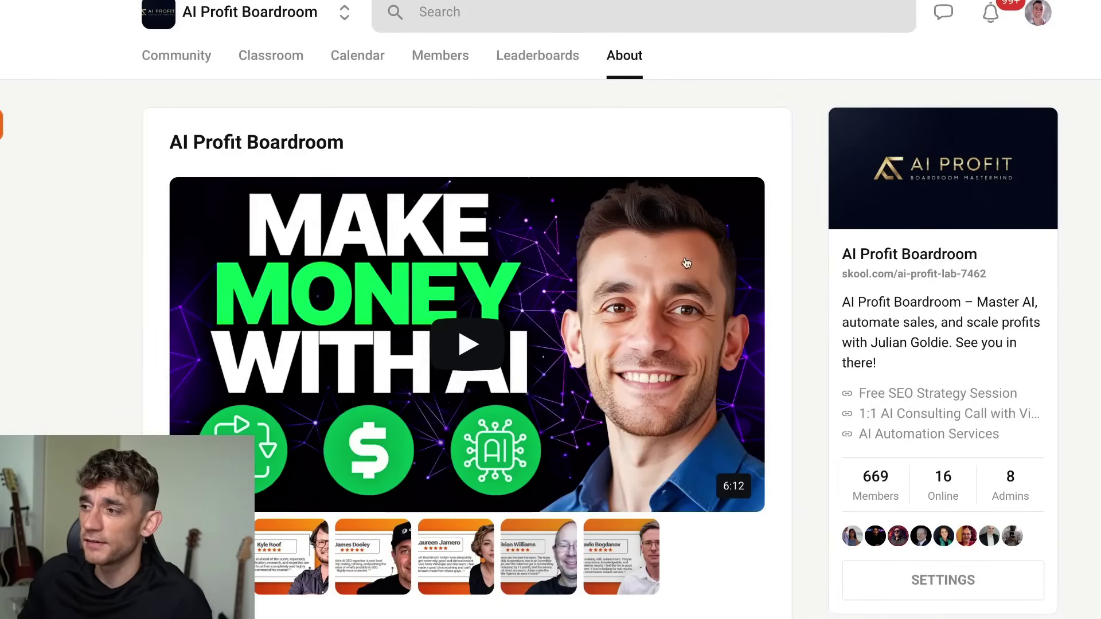
pyautogui.scroll(-7, 625, 211)
pyautogui.scroll(7, 840, 367)
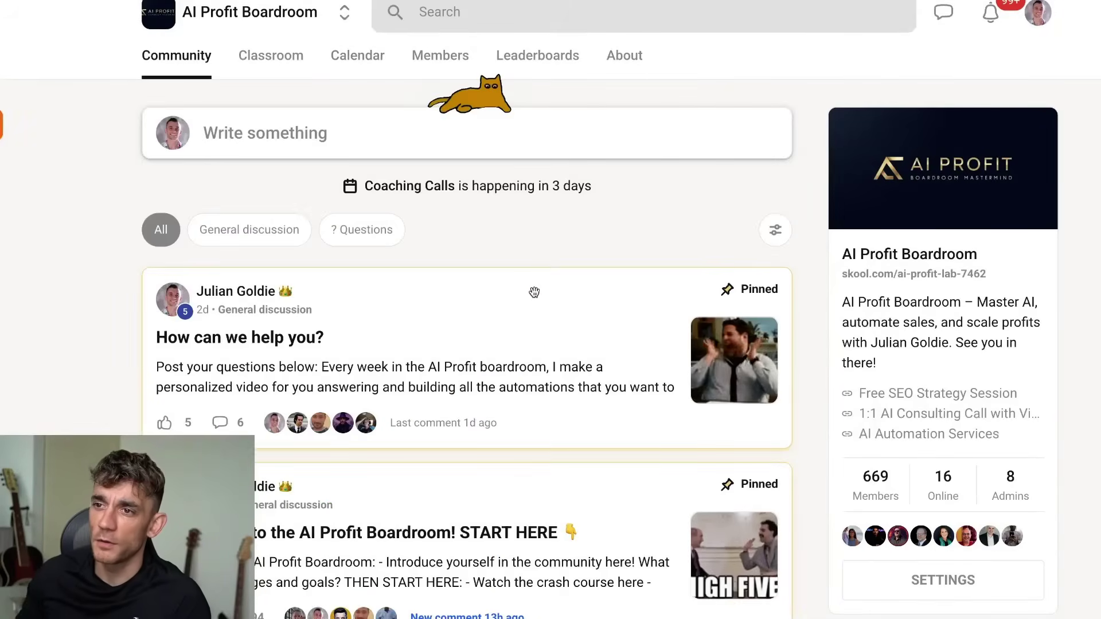
# - Open the pinned "How can we help you?" post and skim its description and comments
pyautogui.click(545, 275)
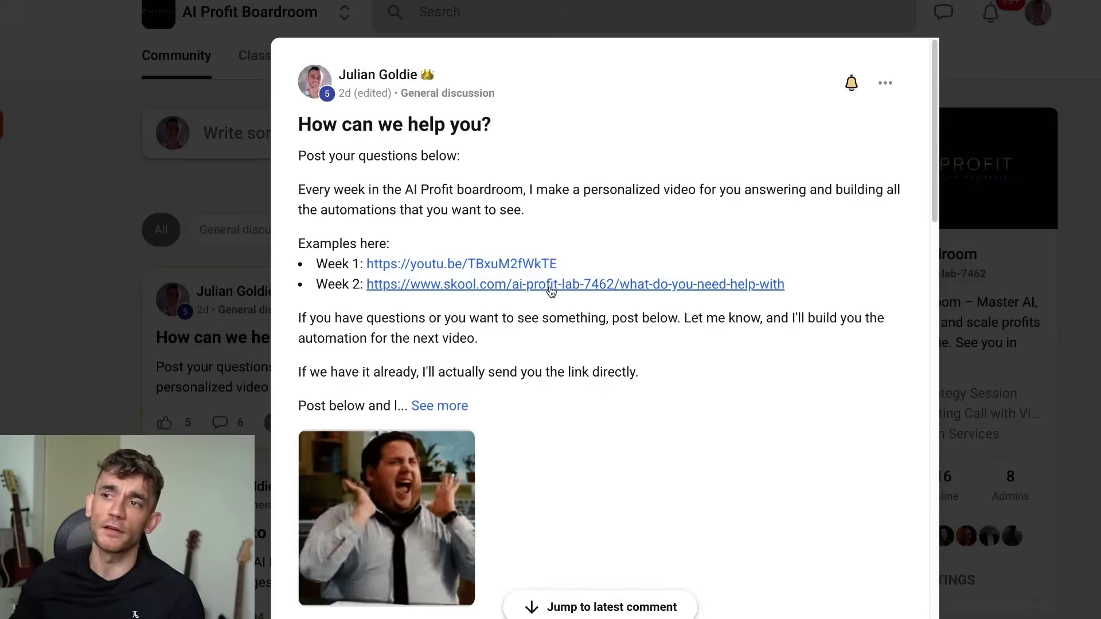
pyautogui.scroll(-20, 552, 285)
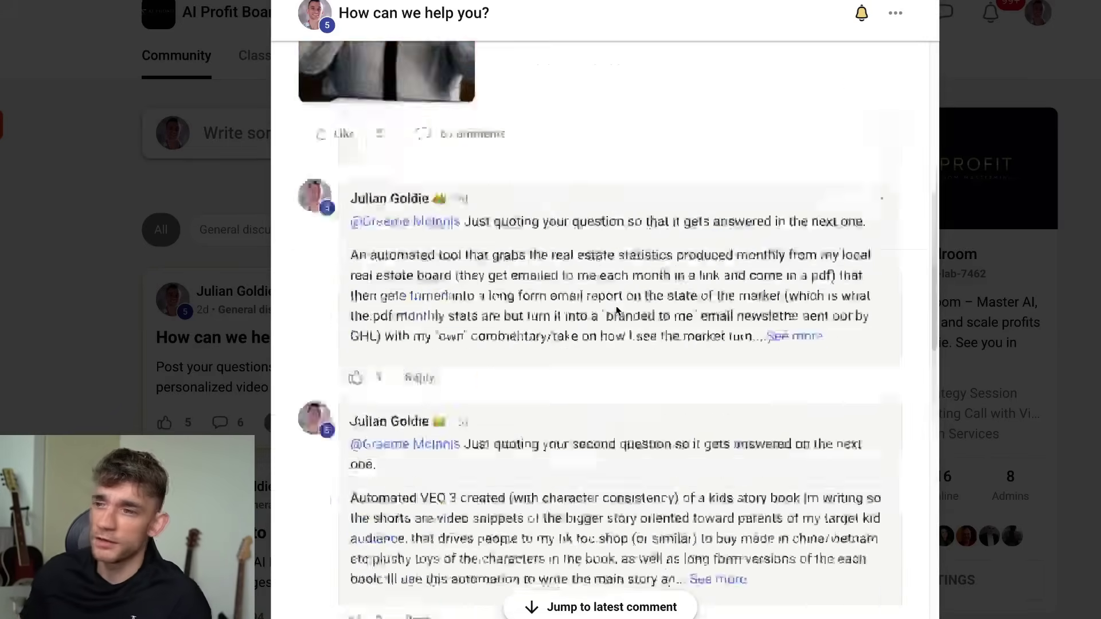
pyautogui.scroll(20, 611, 356)
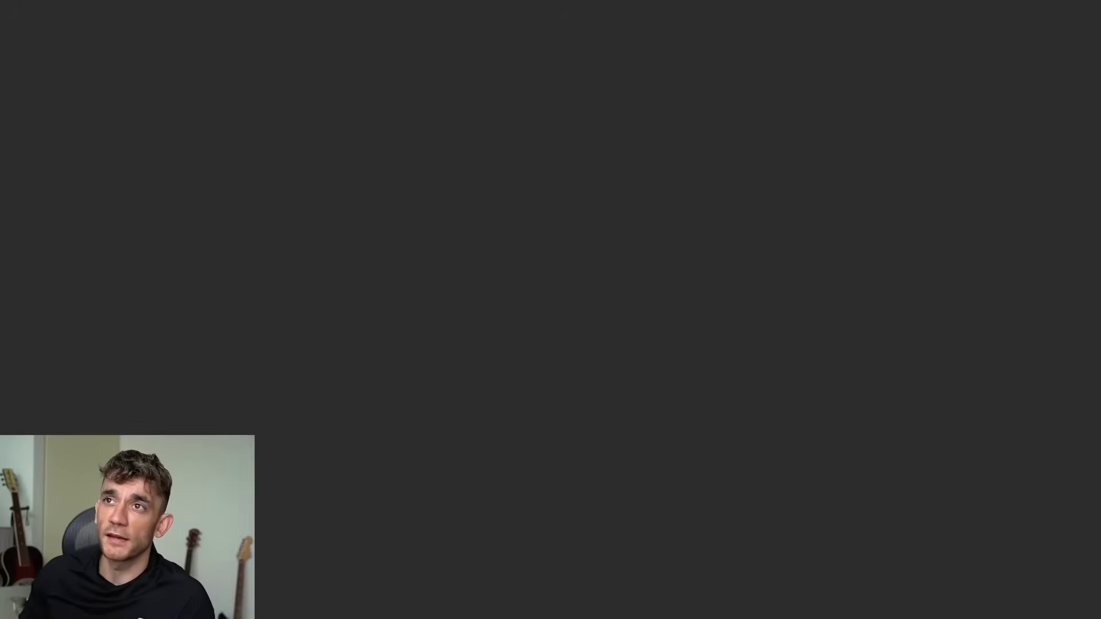
# - Review the answered questions in the Week 2 "What do you need help with?" thread, highlighting the example, YouTube distribution and AI Studio links
pyautogui.scroll(-10, 416, 353)
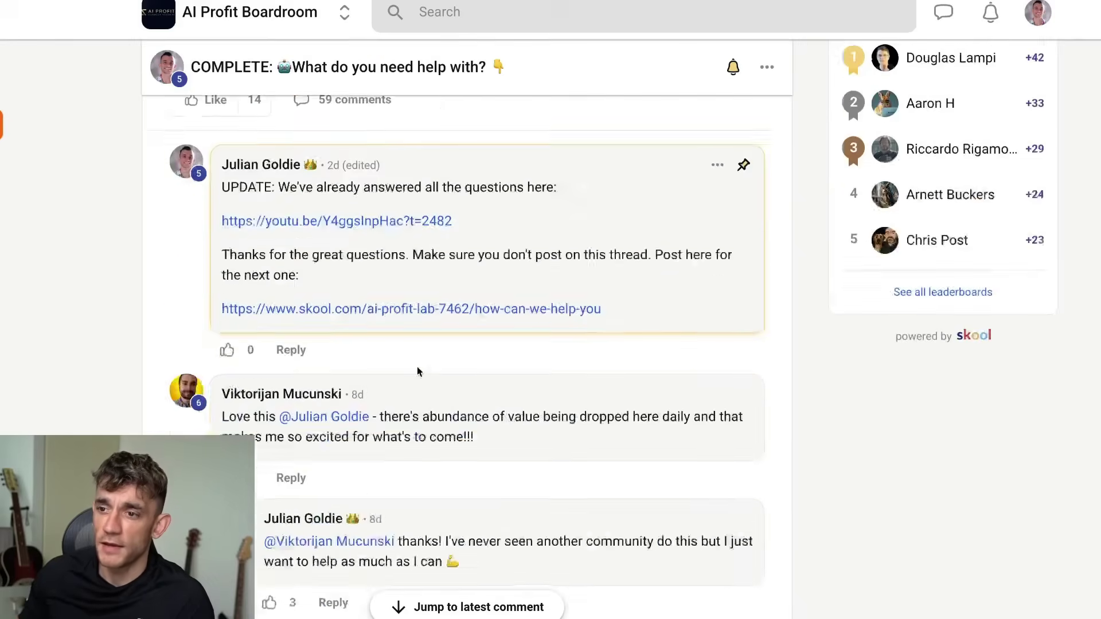
pyautogui.scroll(-15, 417, 368)
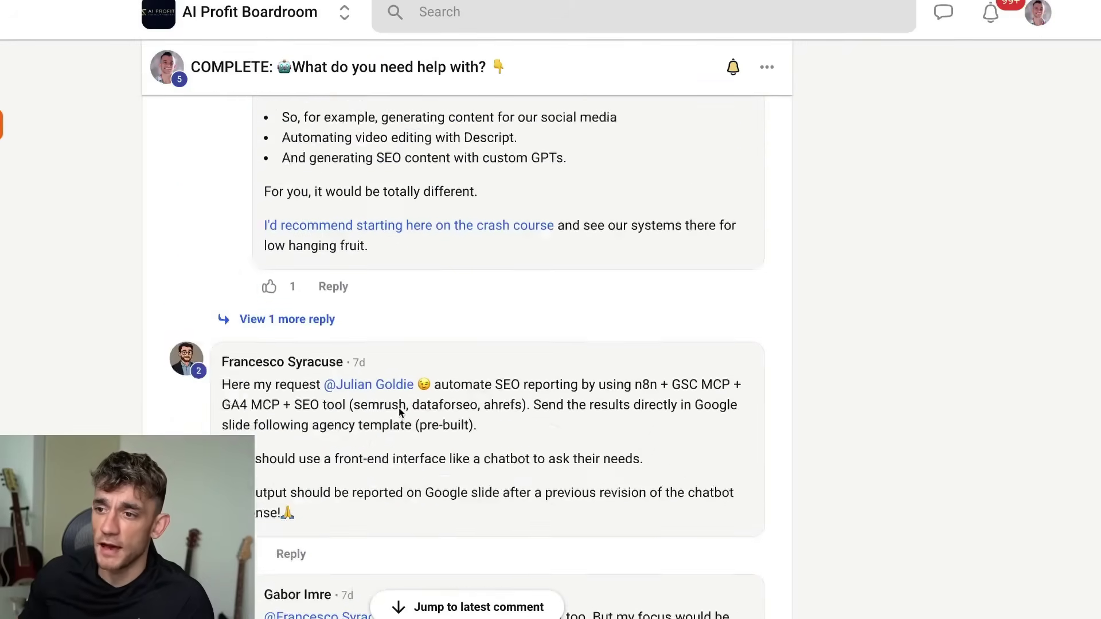
pyautogui.scroll(-15, 400, 412)
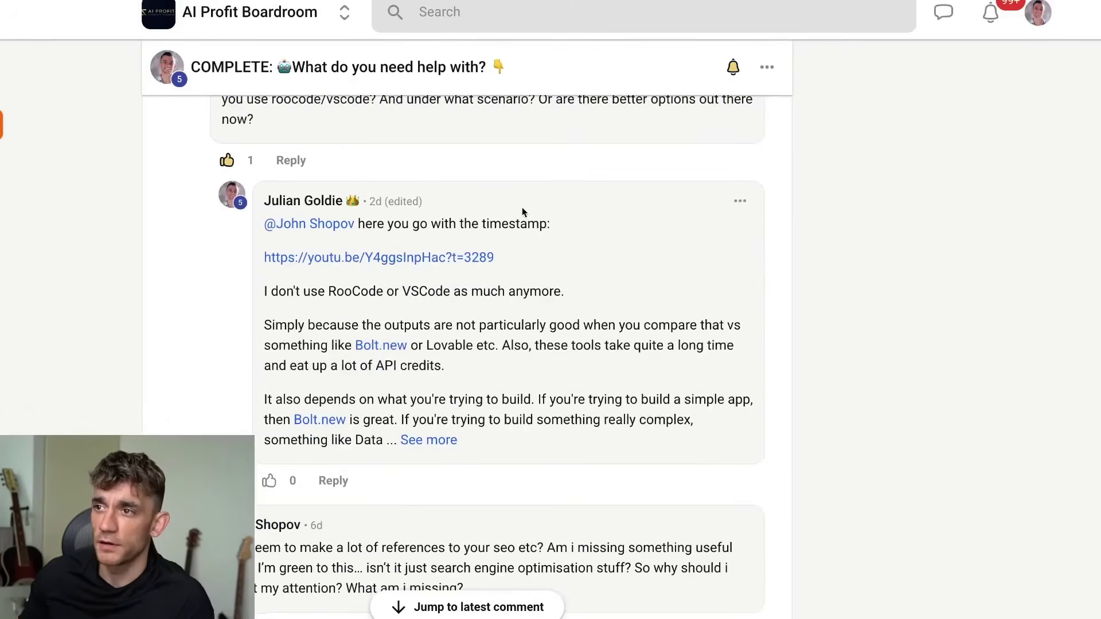
pyautogui.scroll(-12, 458, 408)
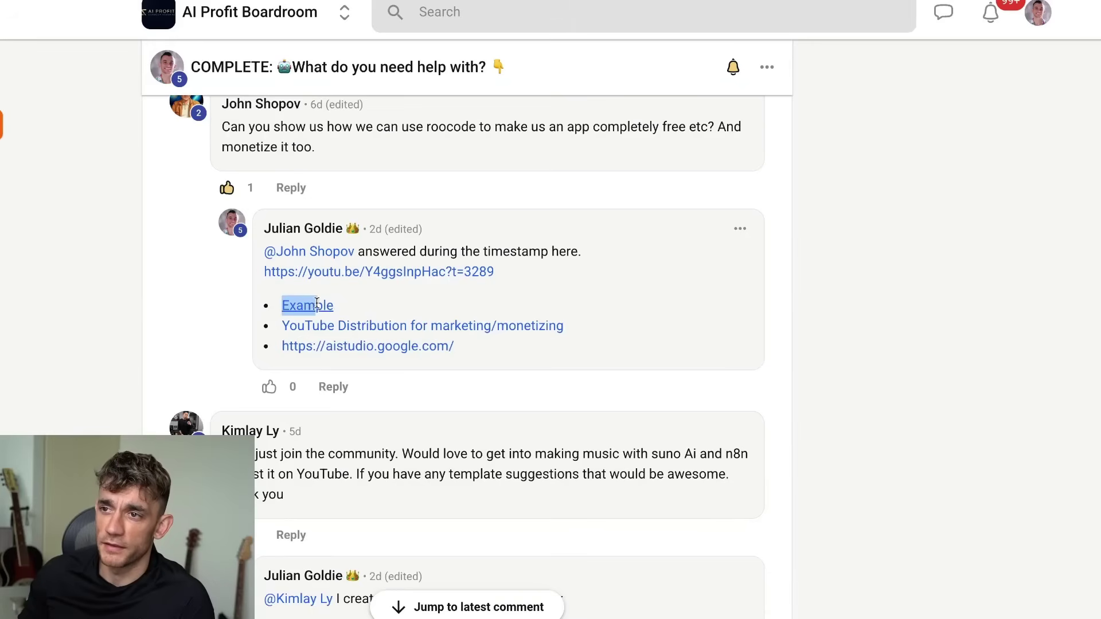
pyautogui.moveTo(416, 311); pyautogui.dragTo(509, 341)
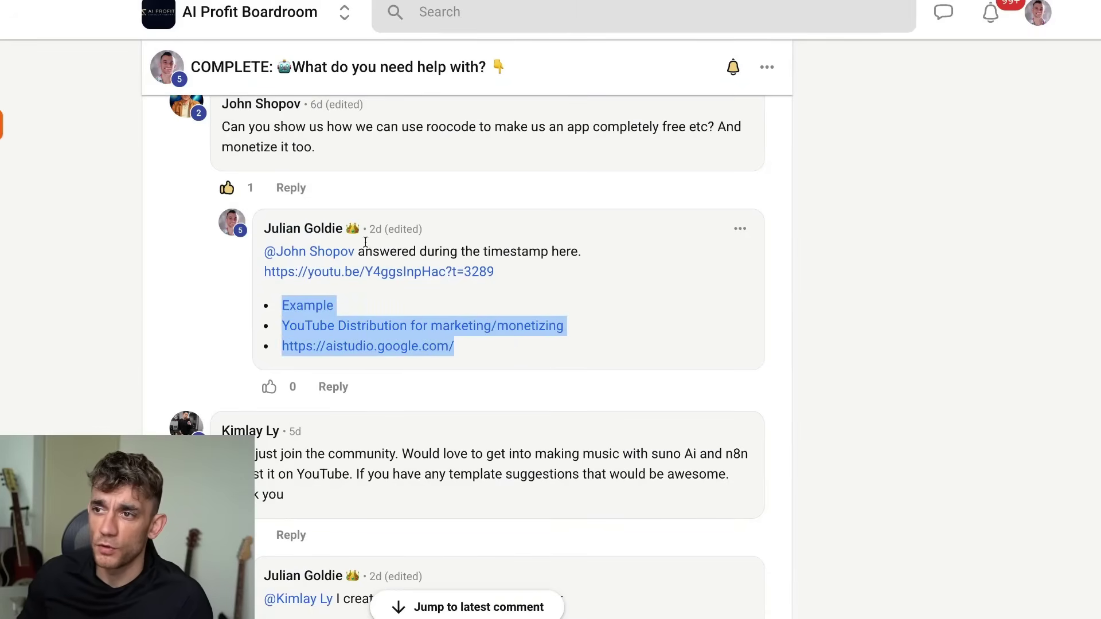
pyautogui.scroll(-20, 232, 350)
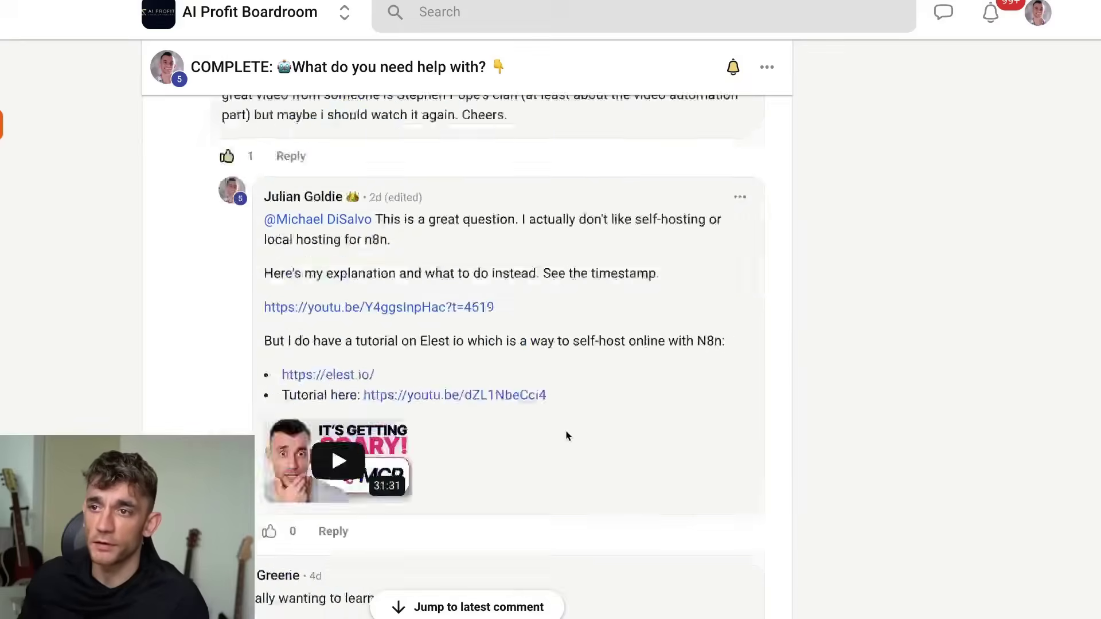
pyautogui.scroll(20, 634, 294)
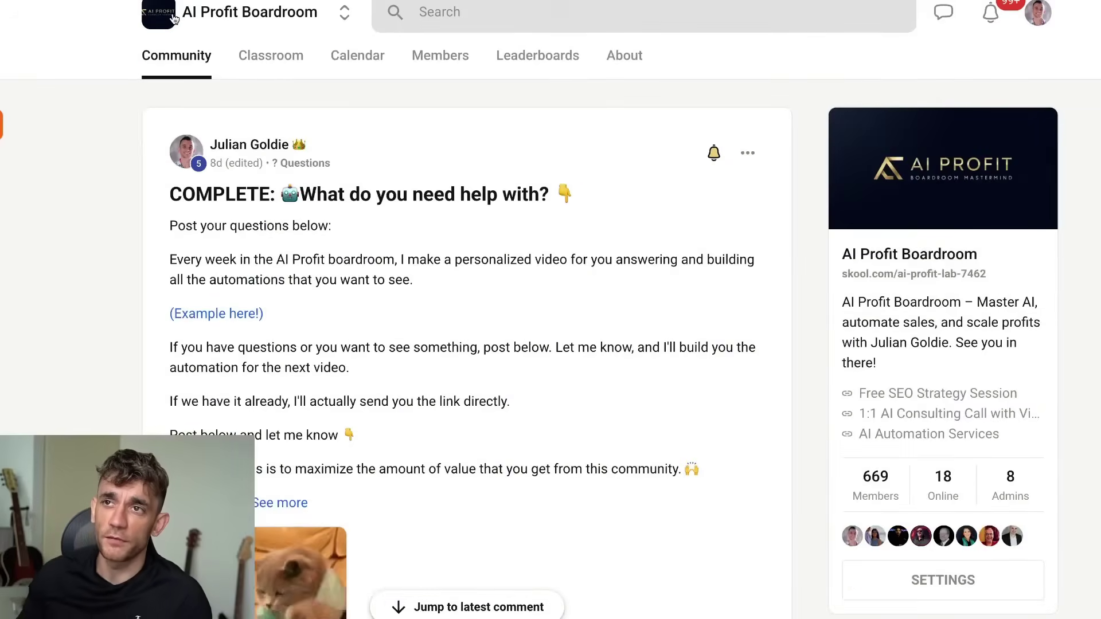
# - Return to the AI Profit Boardroom community feed and browse its pinned and recent posts
pyautogui.click(173, 19)
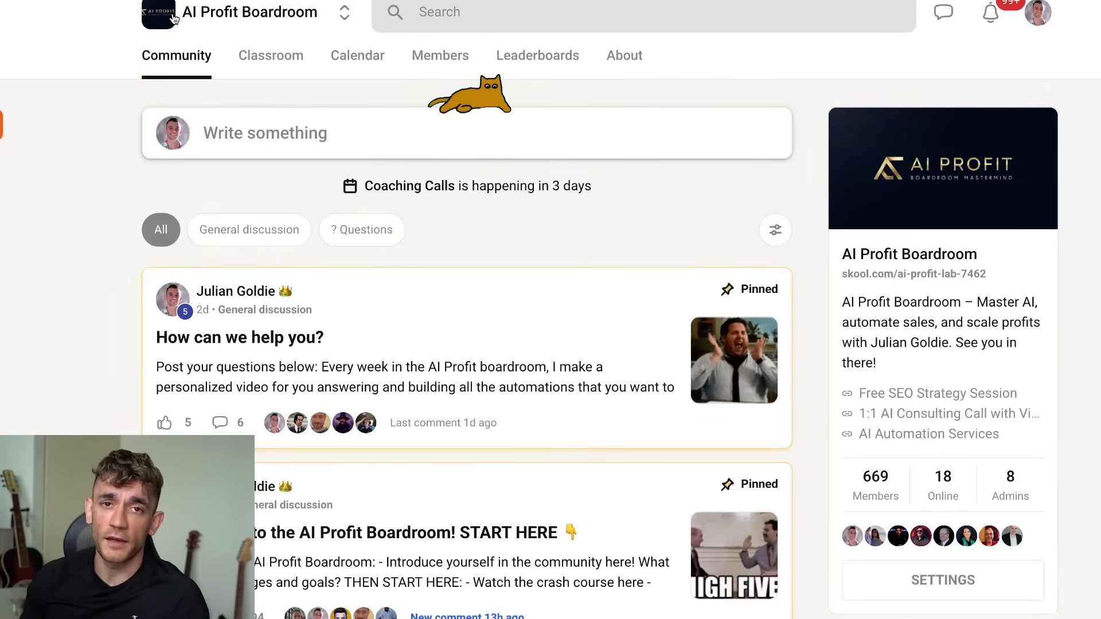
pyautogui.scroll(-7, 160, 174)
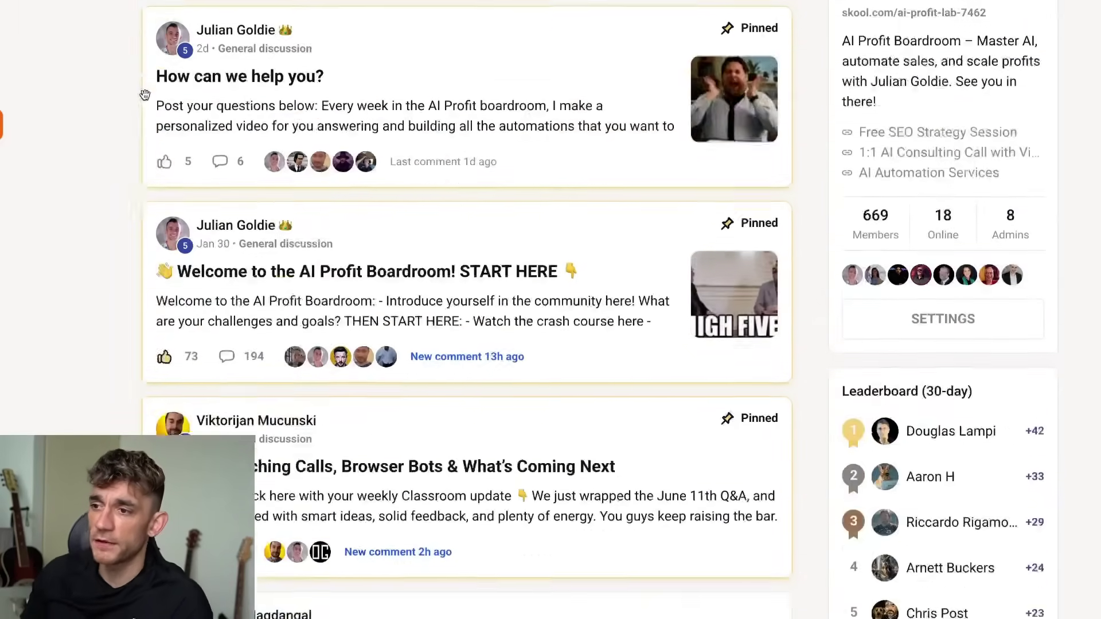
pyautogui.scroll(-5, 160, 174)
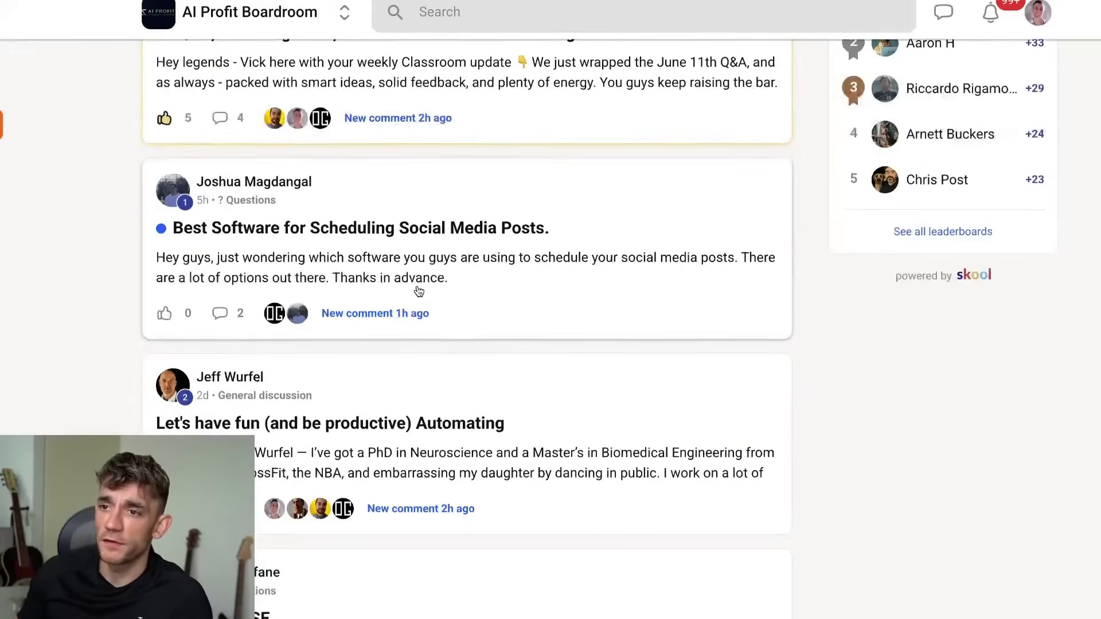
# - Read the full "Q&A, Coaching Calls, Browser Bots & What's Coming Next" post, highlighting the coaching calls line, and close it
pyautogui.scroll(3, 433, 295)
pyautogui.click(497, 191)
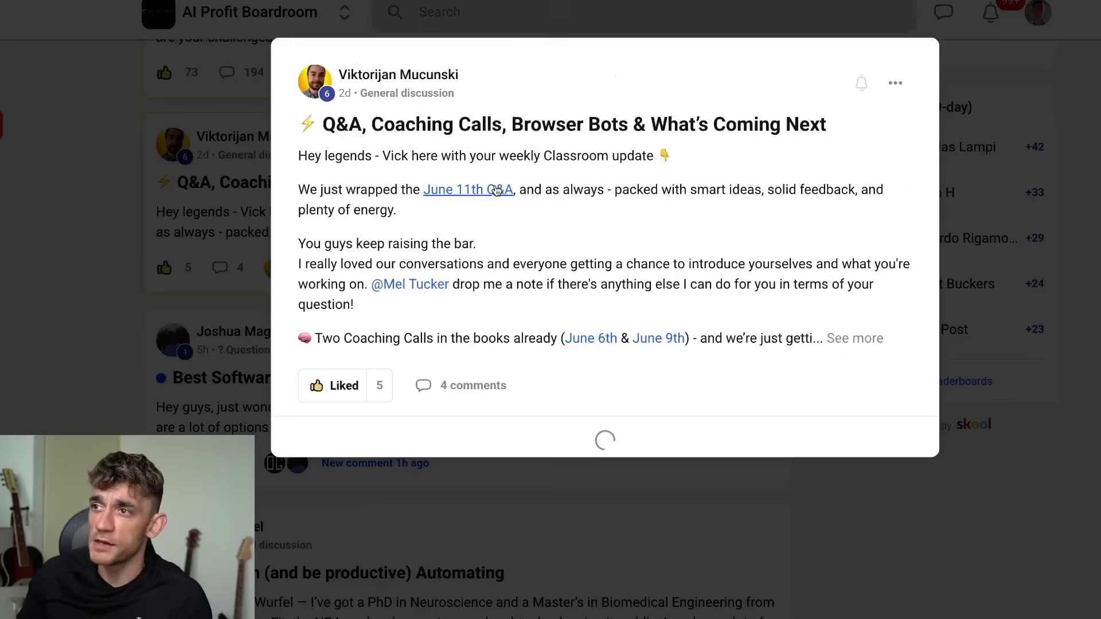
pyautogui.click(855, 339)
pyautogui.moveTo(296, 331); pyautogui.dragTo(700, 336)
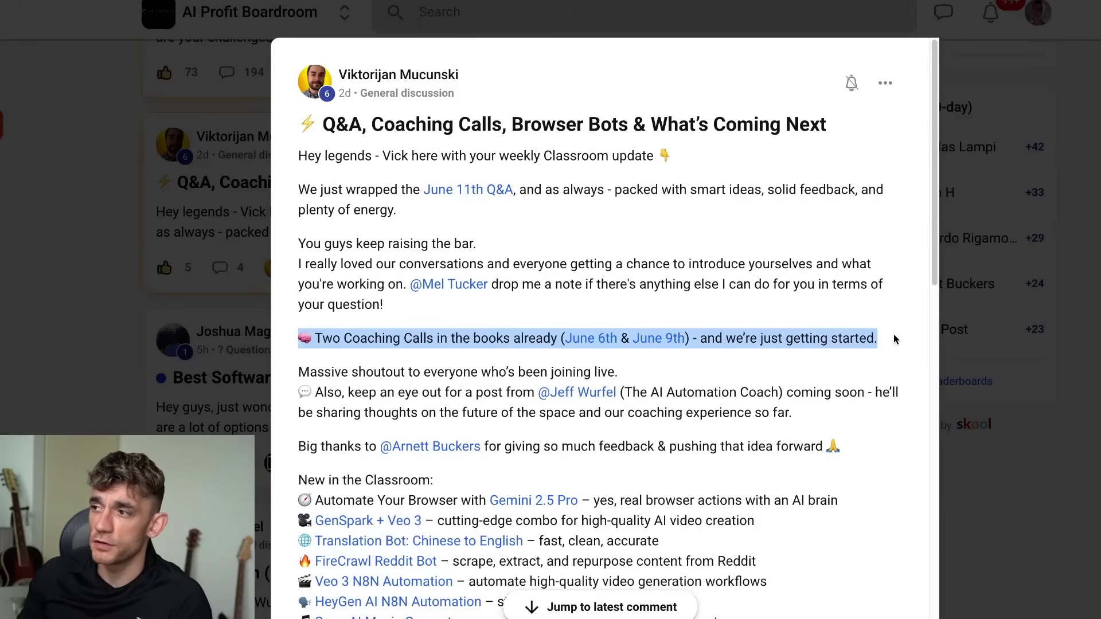
pyautogui.click(761, 266)
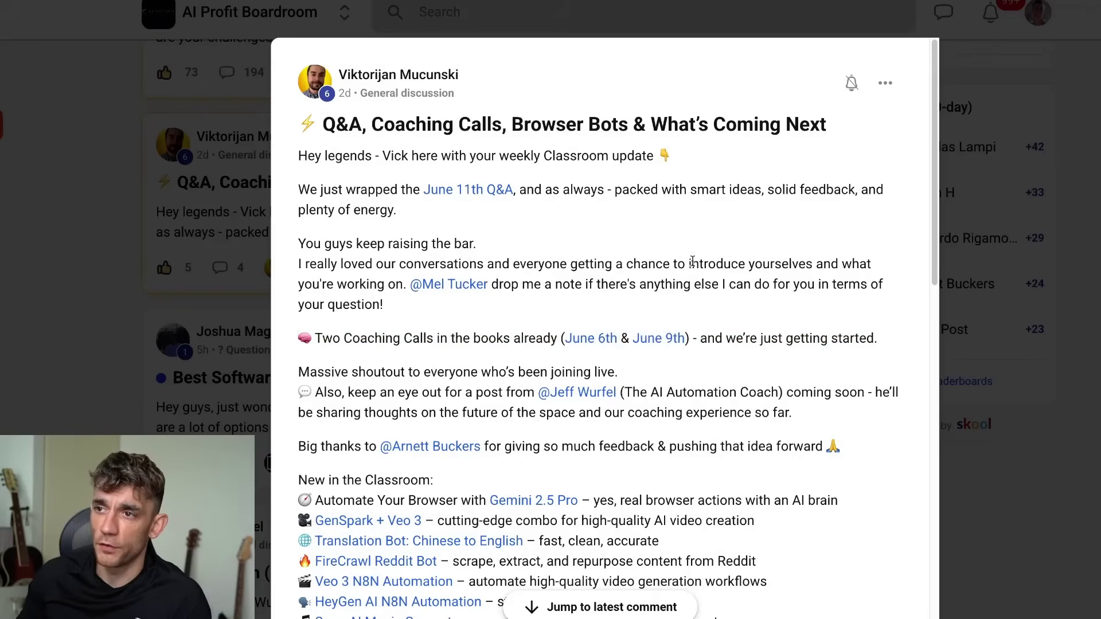
pyautogui.scroll(-4, 492, 264)
pyautogui.scroll(4, 491, 263)
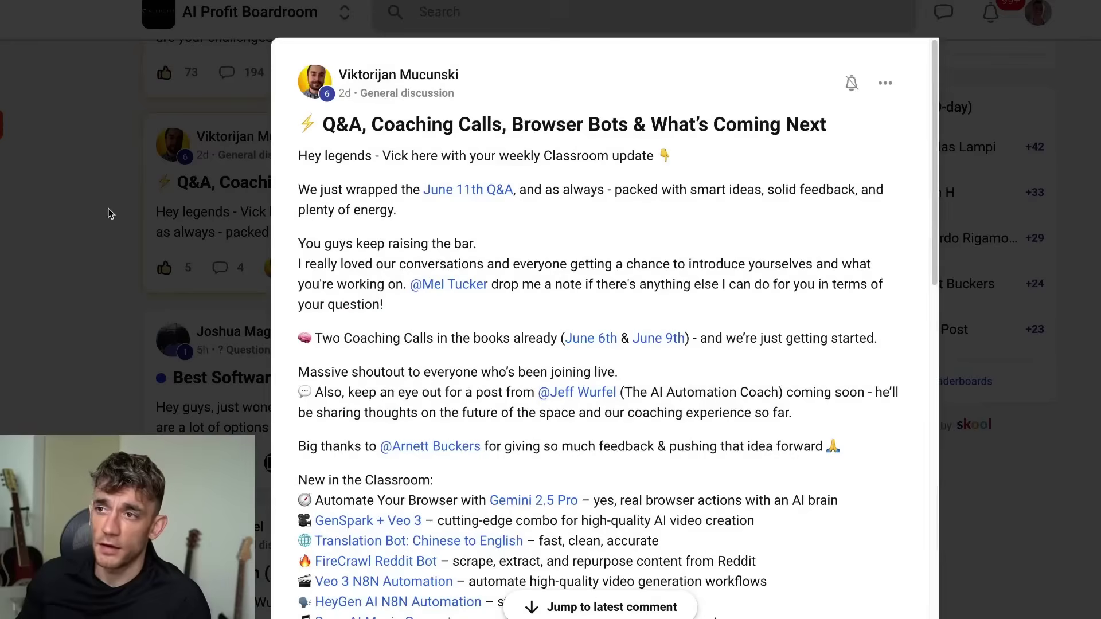
pyautogui.click(109, 211)
# - Open the AI Profit Boardroom classroom and browse its course categories down to the N8N templates and call recordings
pyautogui.scroll(9, 298, 177)
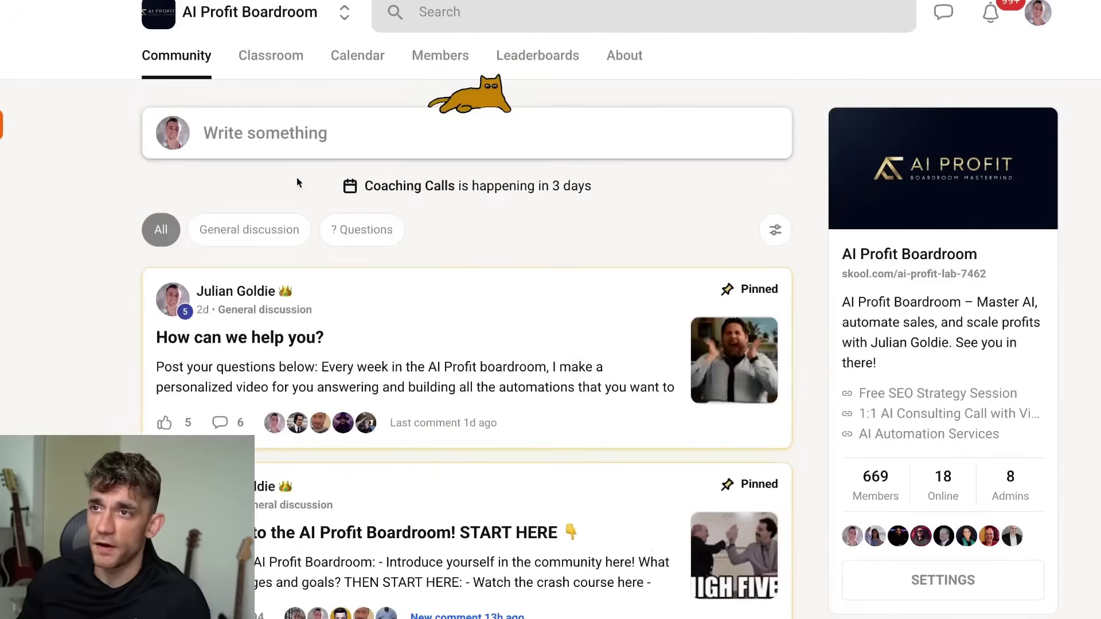
pyautogui.click(265, 60)
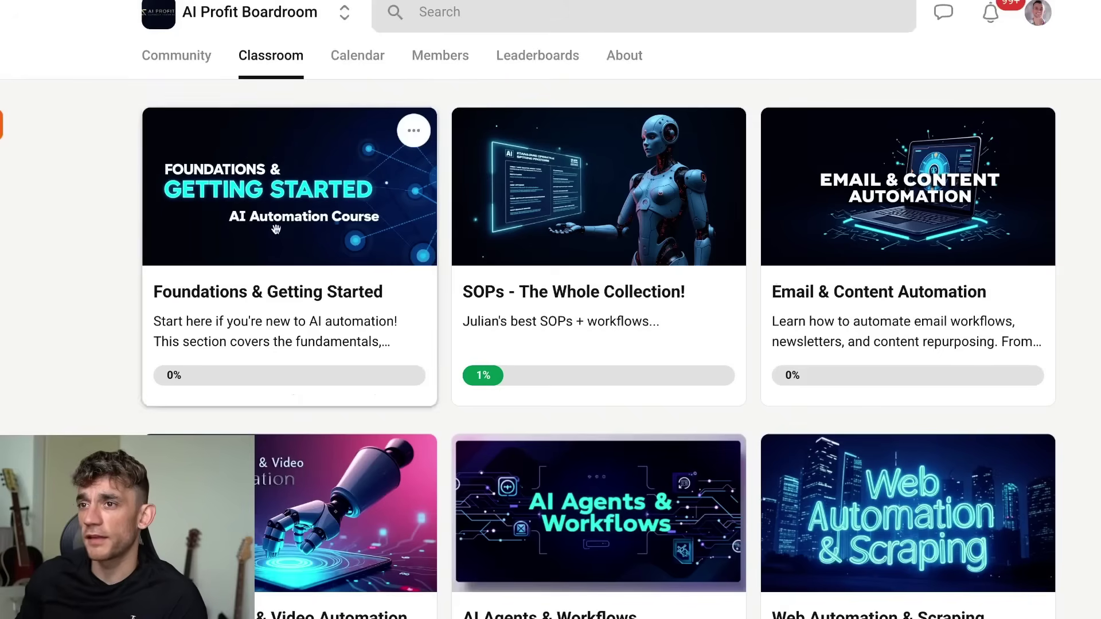
pyautogui.scroll(-5, 651, 299)
pyautogui.scroll(4, 540, 223)
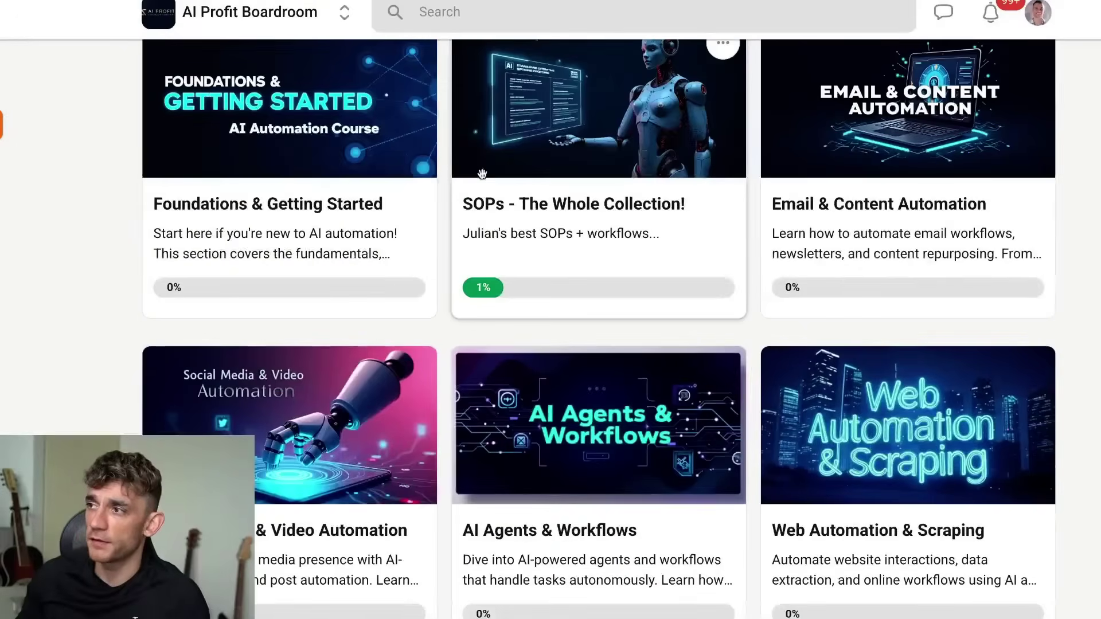
pyautogui.scroll(-1, 857, 203)
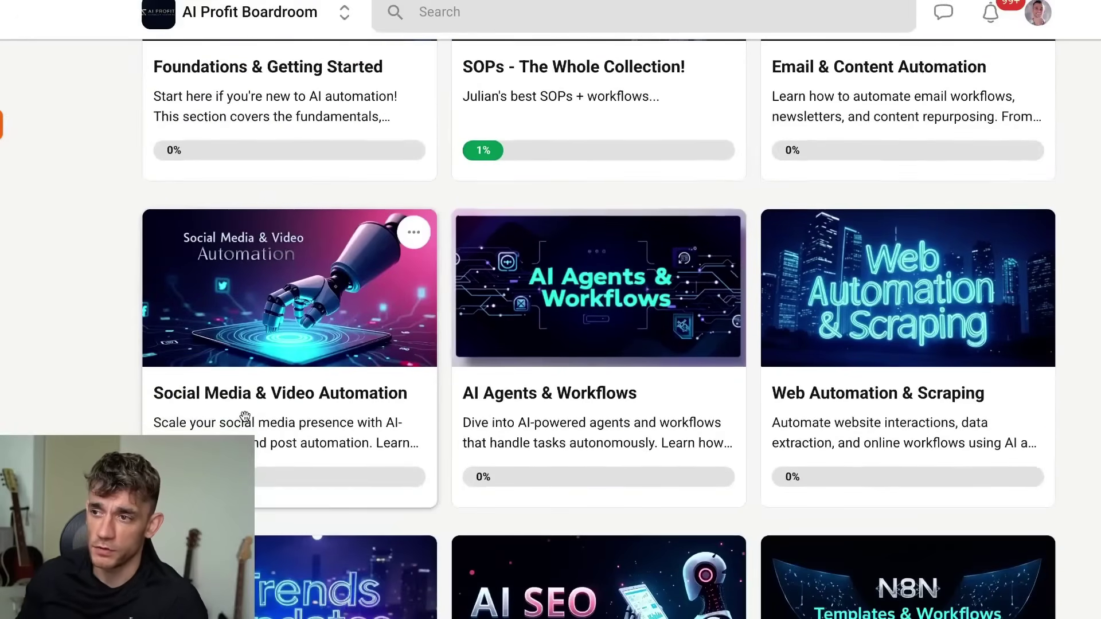
pyautogui.scroll(-1, 313, 419)
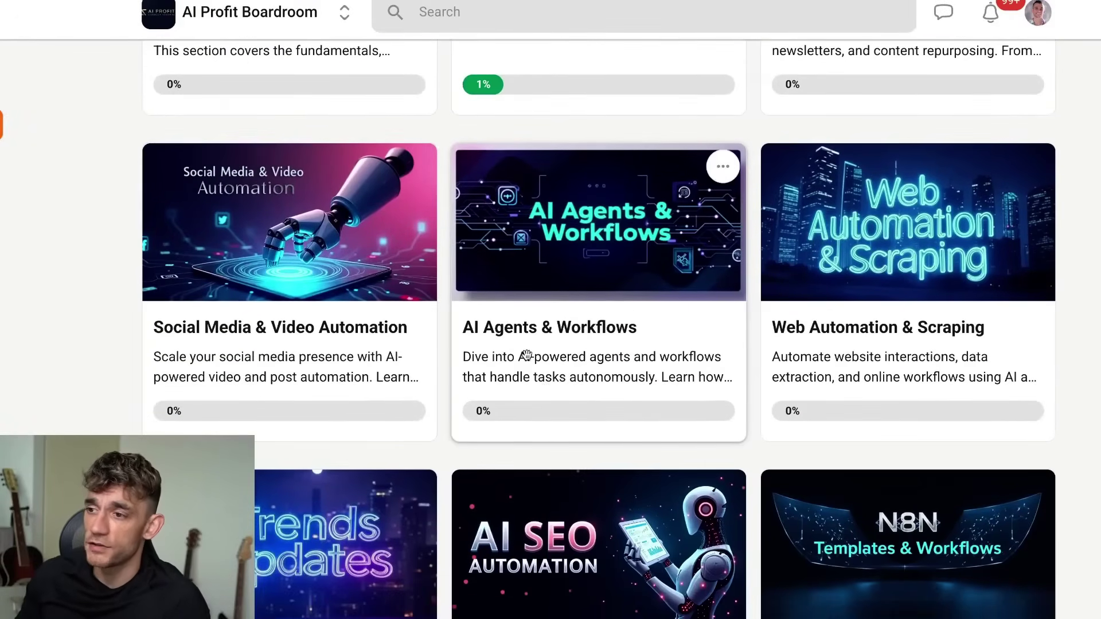
pyautogui.scroll(-6, 527, 356)
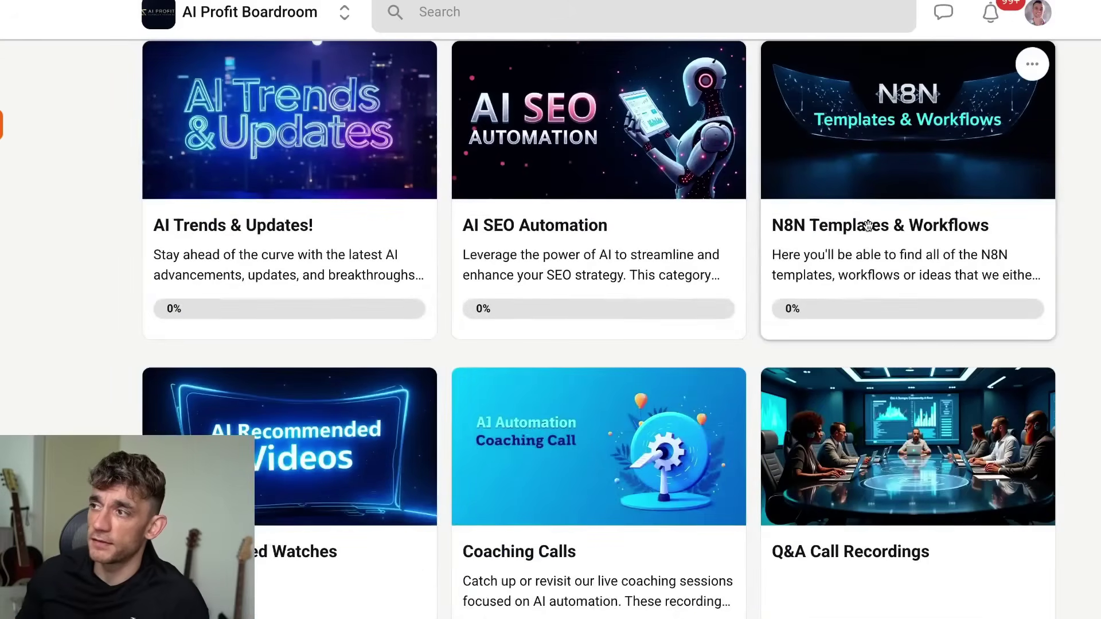
# - Open the N8N Templates & Workflows course and view its Suno AI Music Generator lesson
pyautogui.click(749, 241)
pyautogui.scroll(-8, 383, 275)
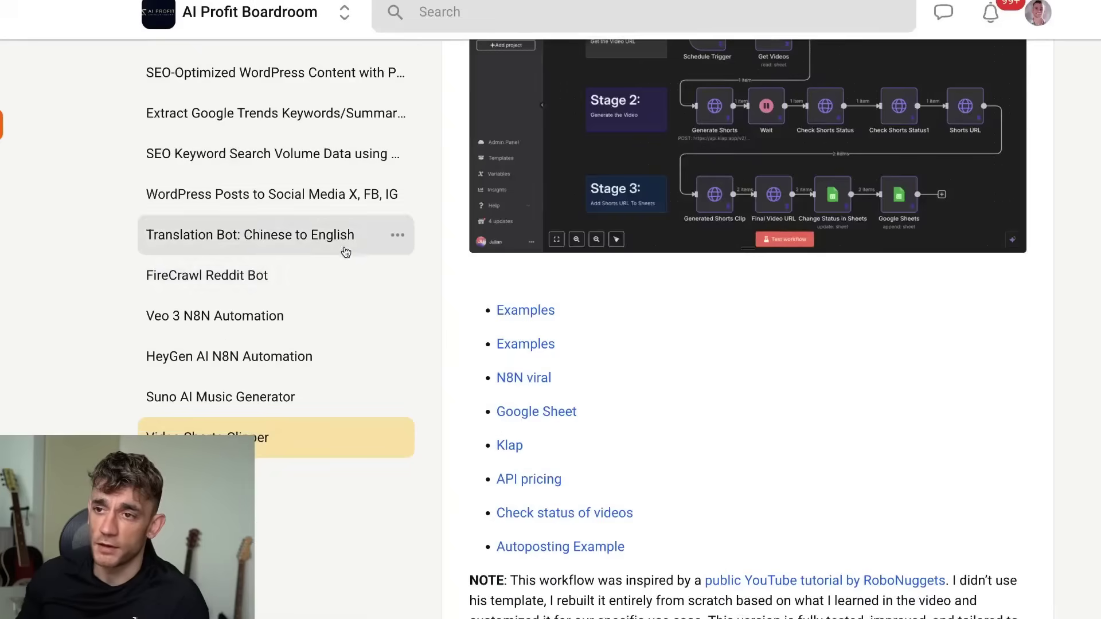
pyautogui.click(255, 398)
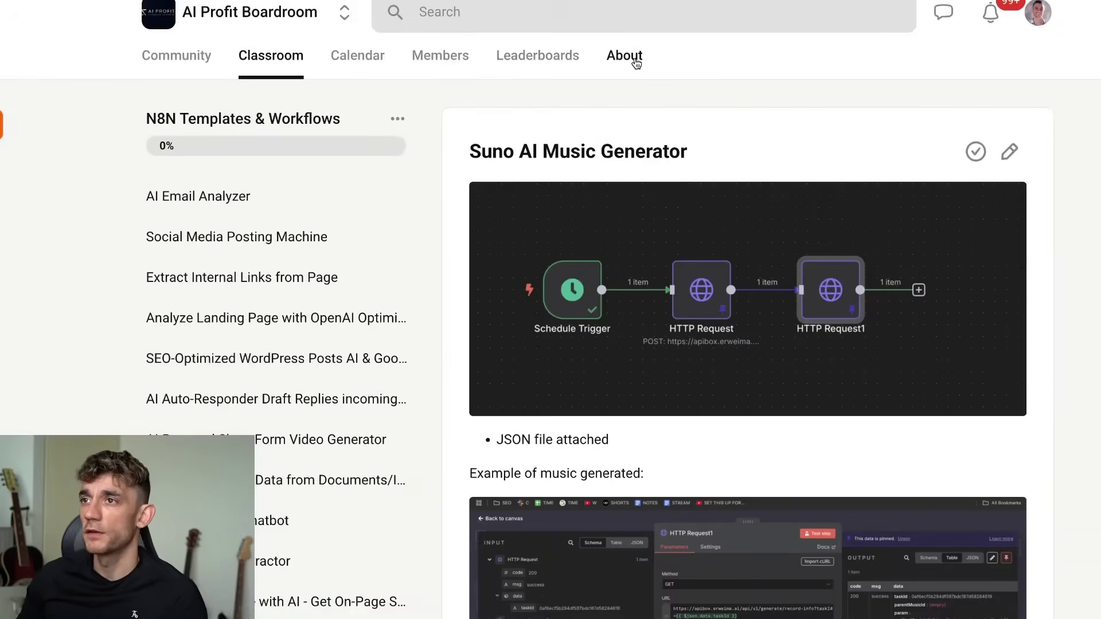
# - Open the AI Profit Boardroom event calendar to view the scheduled coaching and Q&A calls
pyautogui.click(367, 59)
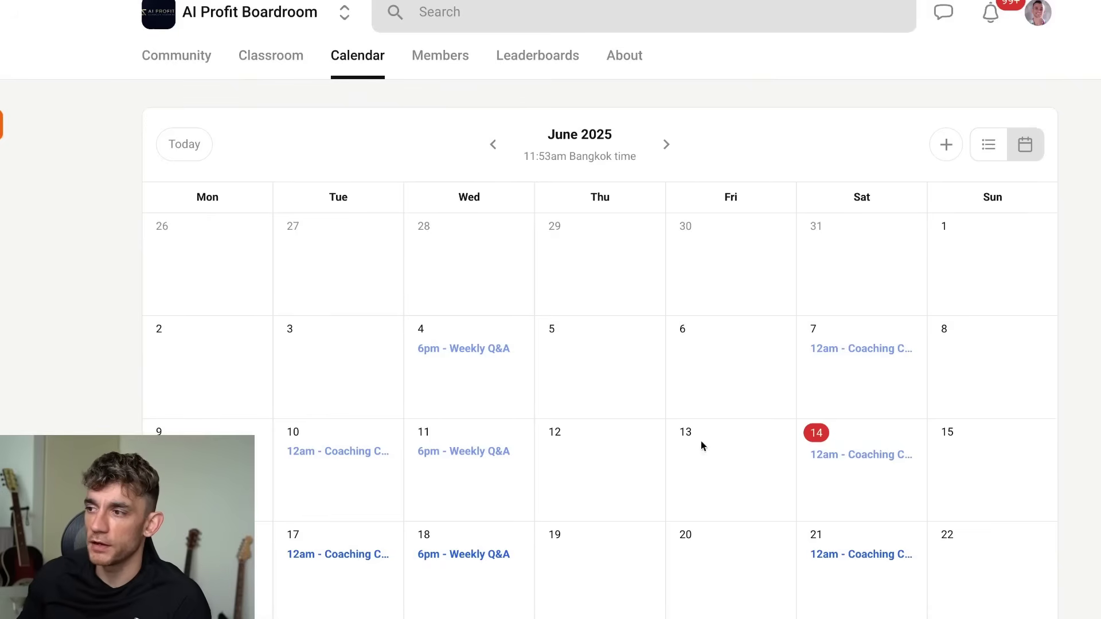
# - View the AI Profit Boardroom's About page and return to the community feed to skim its pinned posts
pyautogui.scroll(-4, 579, 479)
pyautogui.scroll(4, 594, 462)
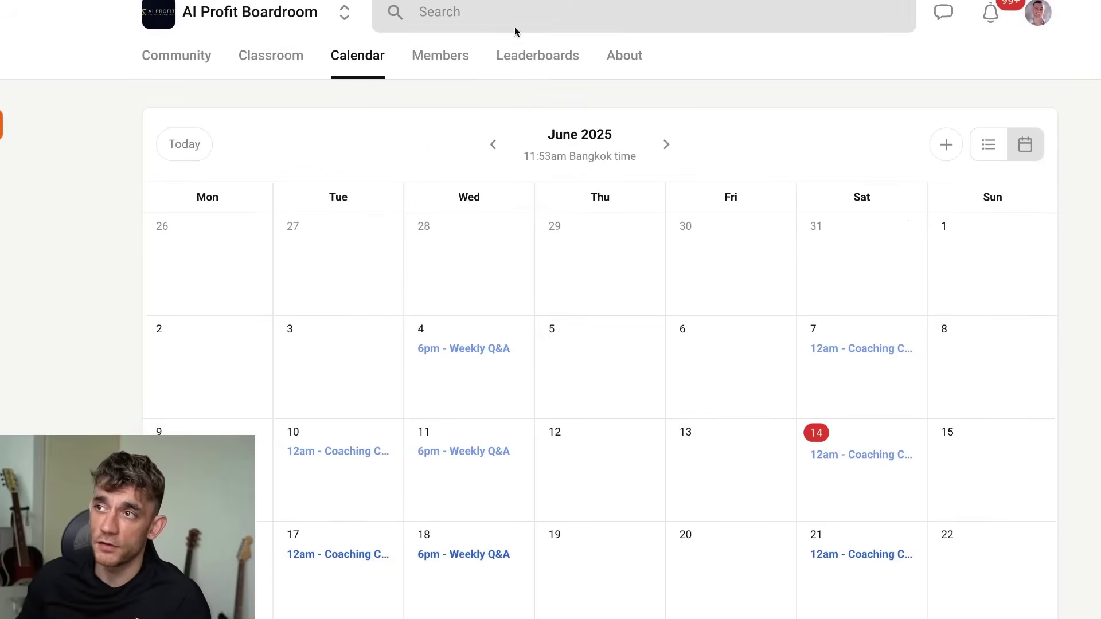
pyautogui.click(609, 57)
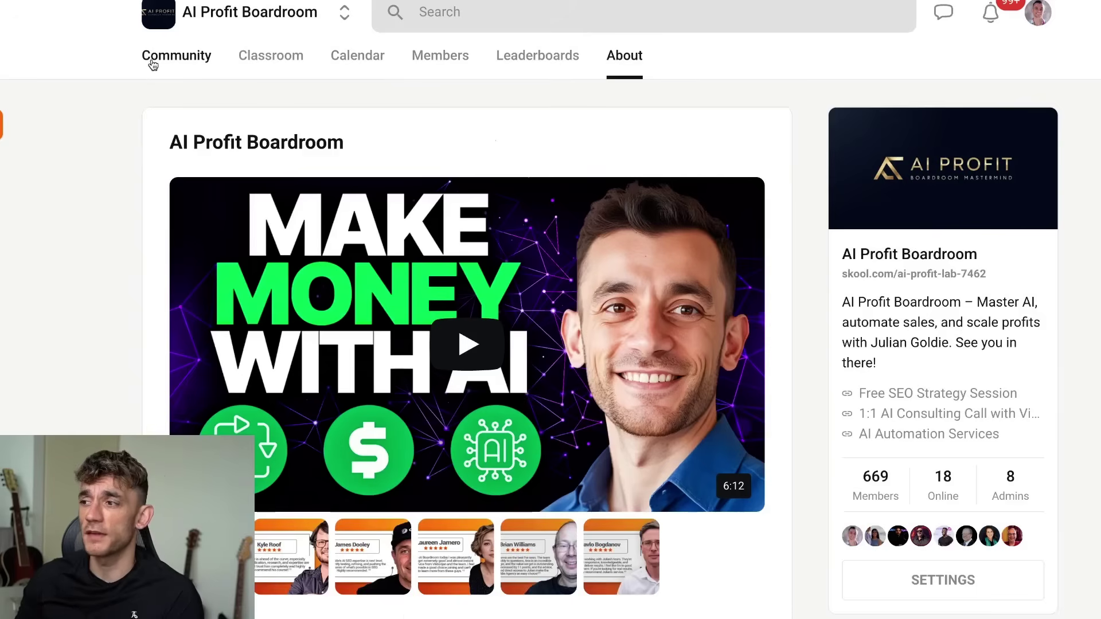
pyautogui.click(159, 64)
pyautogui.scroll(-15, 370, 348)
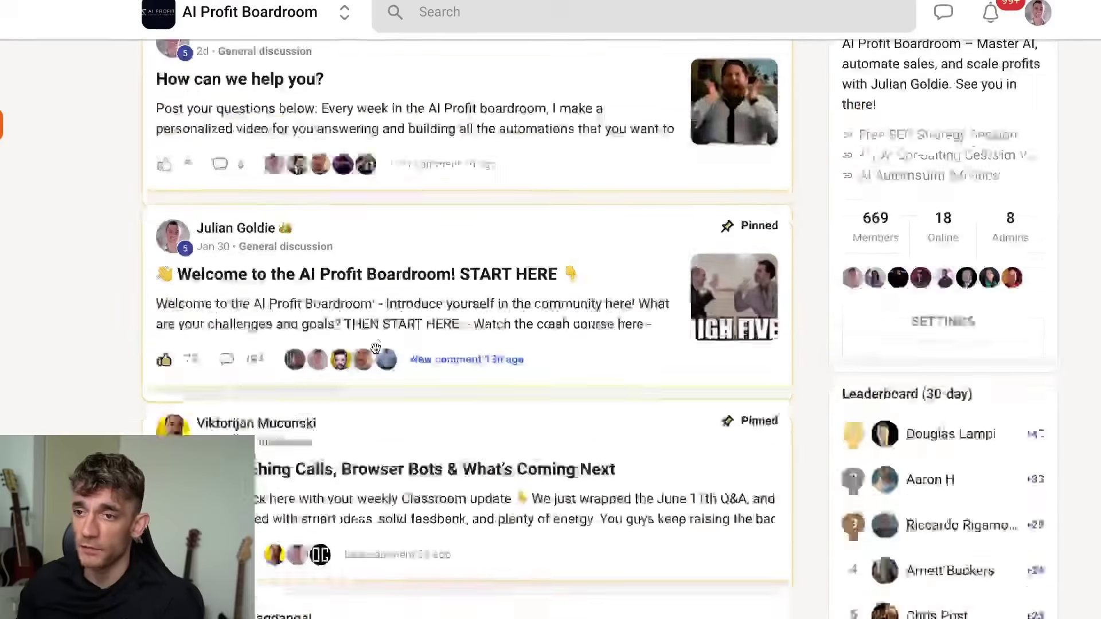
pyautogui.scroll(15, 366, 348)
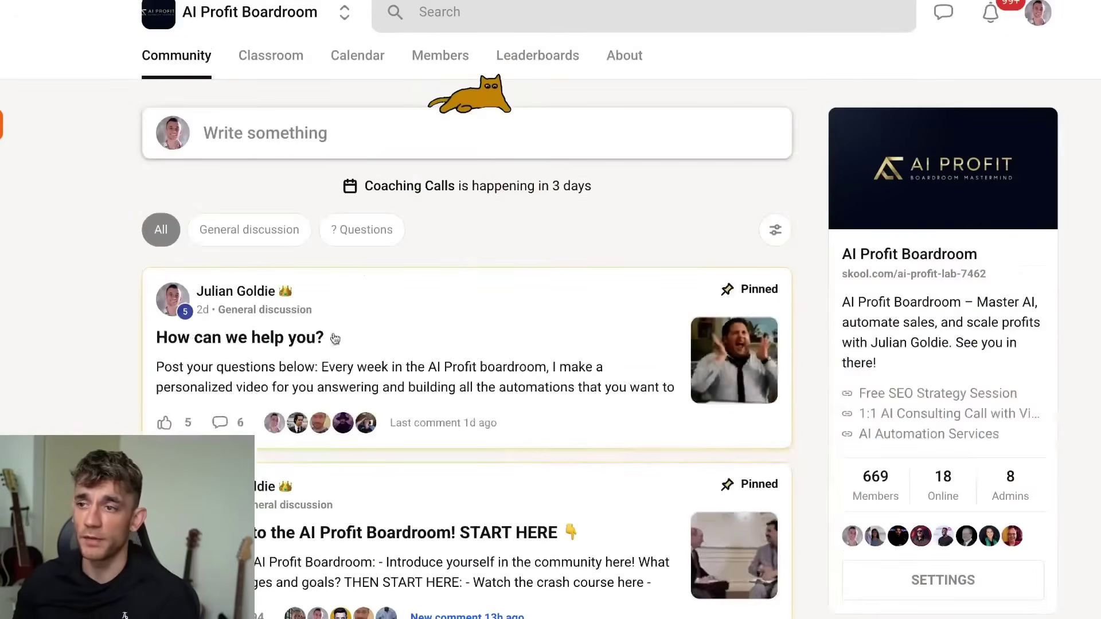
# - Dismiss the empty new post form and go back to the AI Profit Boardroom's About page
pyautogui.click(623, 120)
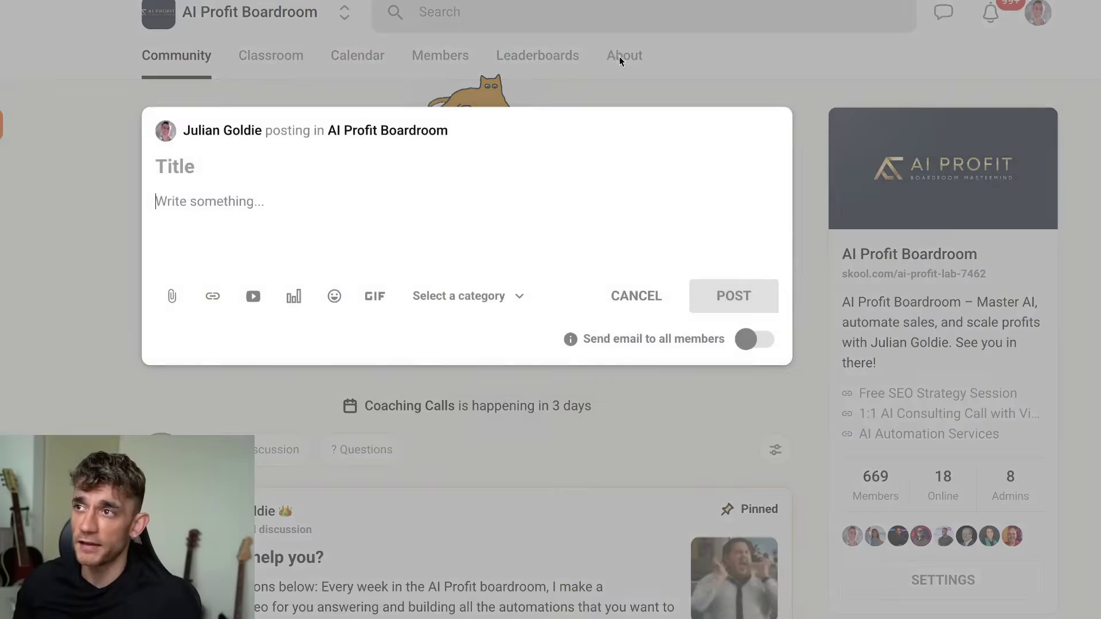
pyautogui.click(621, 58)
pyautogui.click(629, 55)
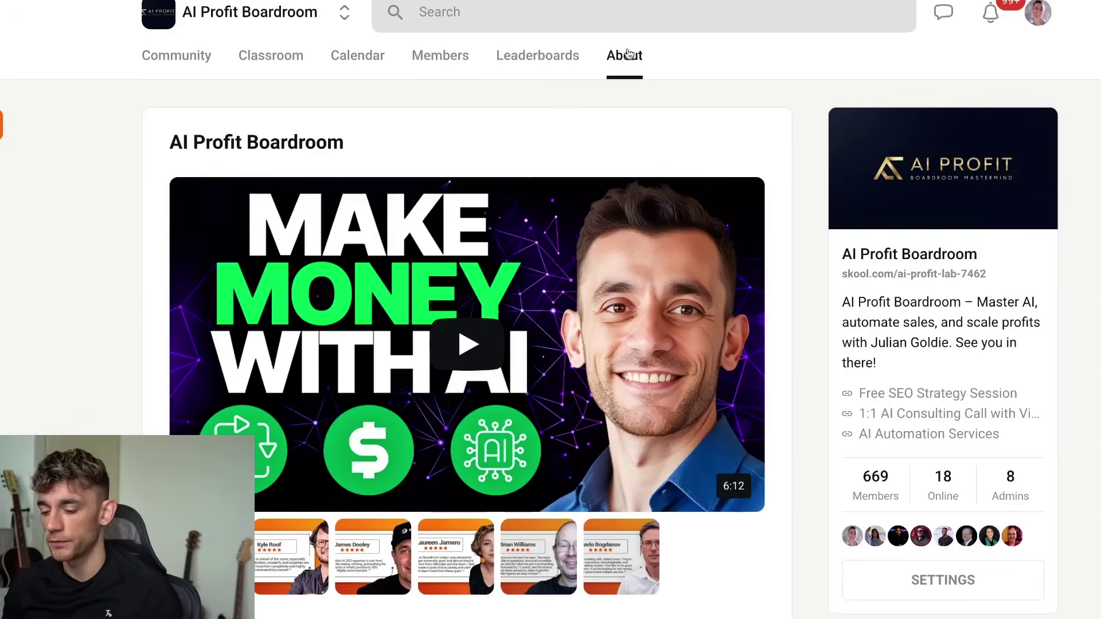
# - Open the AI Time Machine Method landing page and browse it through the process, bonuses and testimonials to the "The Math is Simple" section
pyautogui.press('super+l')
pyautogui.write('juliangoldie')
pyautogui.press('Return')
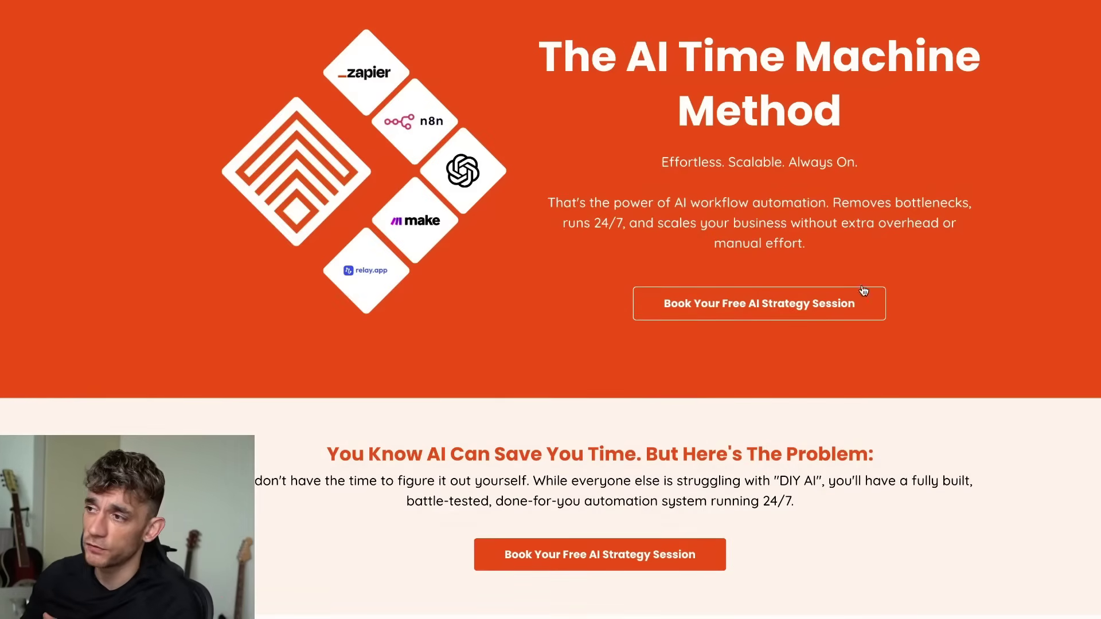
pyautogui.scroll(-20, 731, 373)
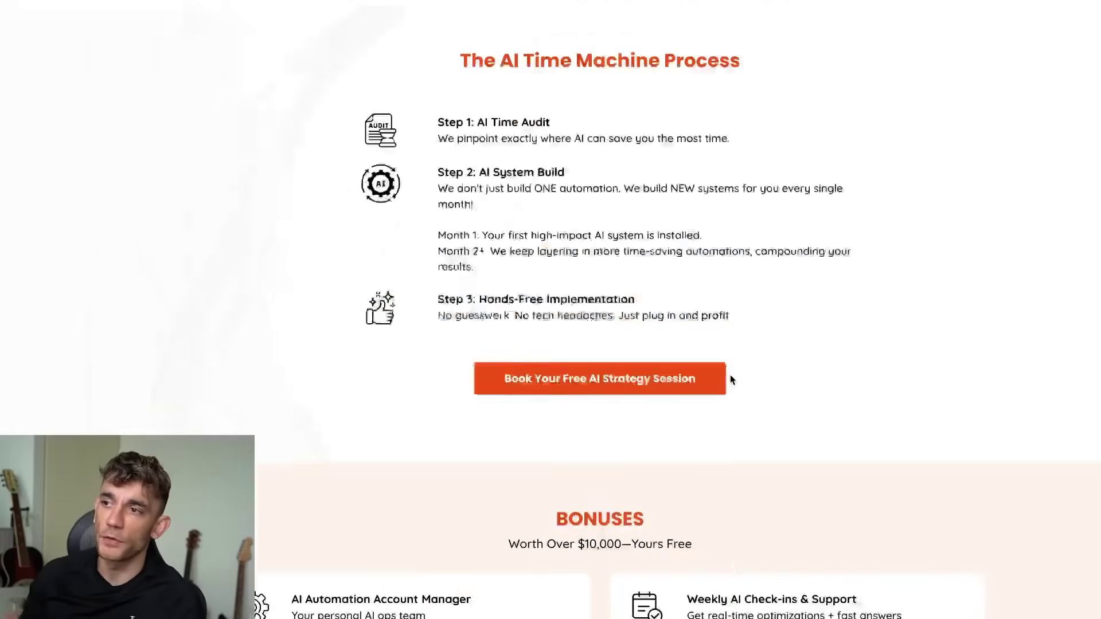
pyautogui.scroll(-12, 739, 373)
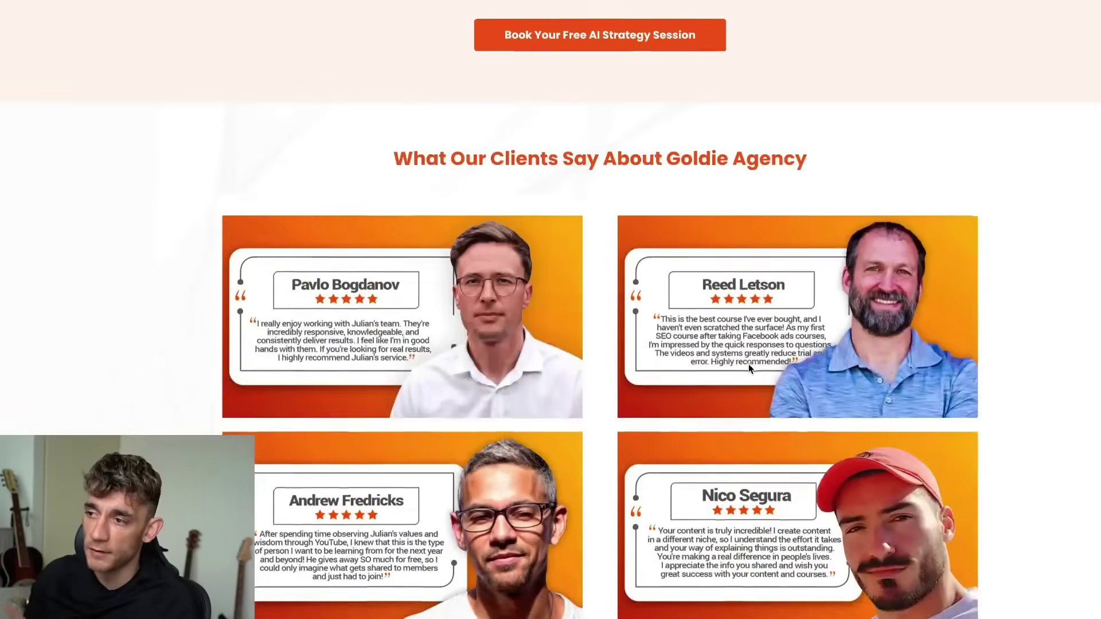
pyautogui.scroll(-8, 751, 364)
pyautogui.scroll(-7, 760, 367)
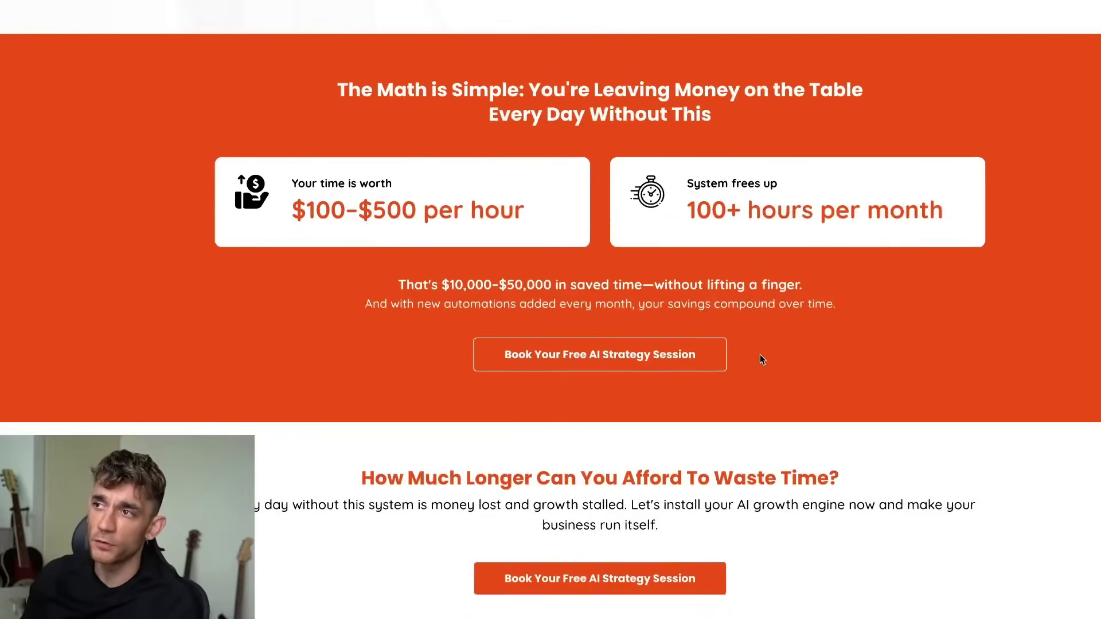
# - Highlight the "Your time is worth" and "System frees up" figures and the saved-time line below them while reading the section
pyautogui.moveTo(393, 159); pyautogui.dragTo(572, 208)
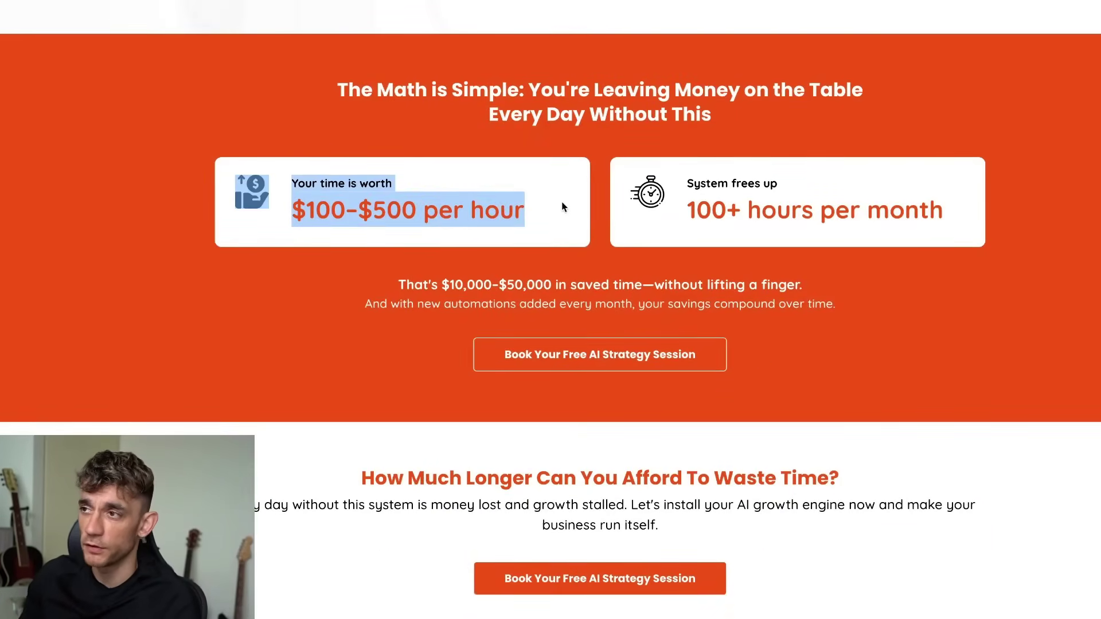
pyautogui.click(562, 206)
pyautogui.moveTo(686, 176); pyautogui.dragTo(949, 231)
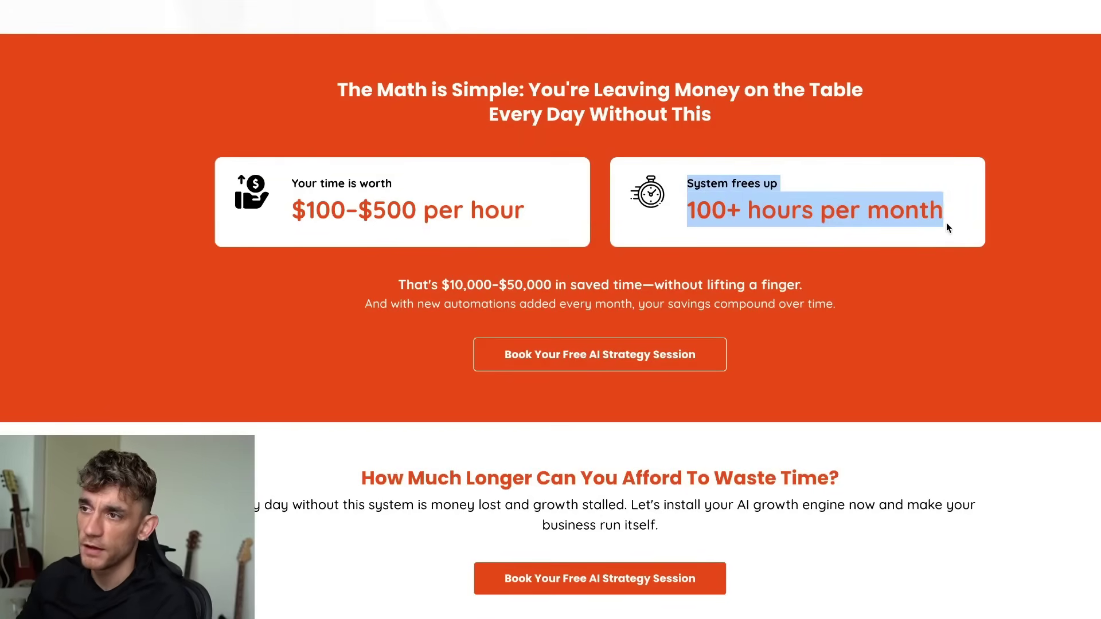
pyautogui.click(385, 259)
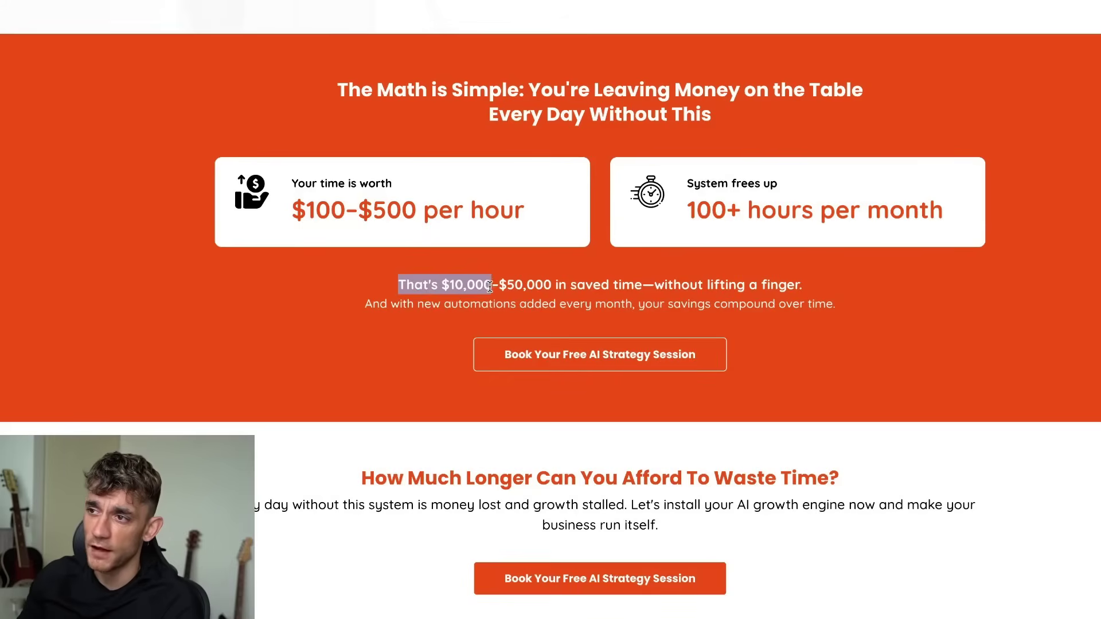